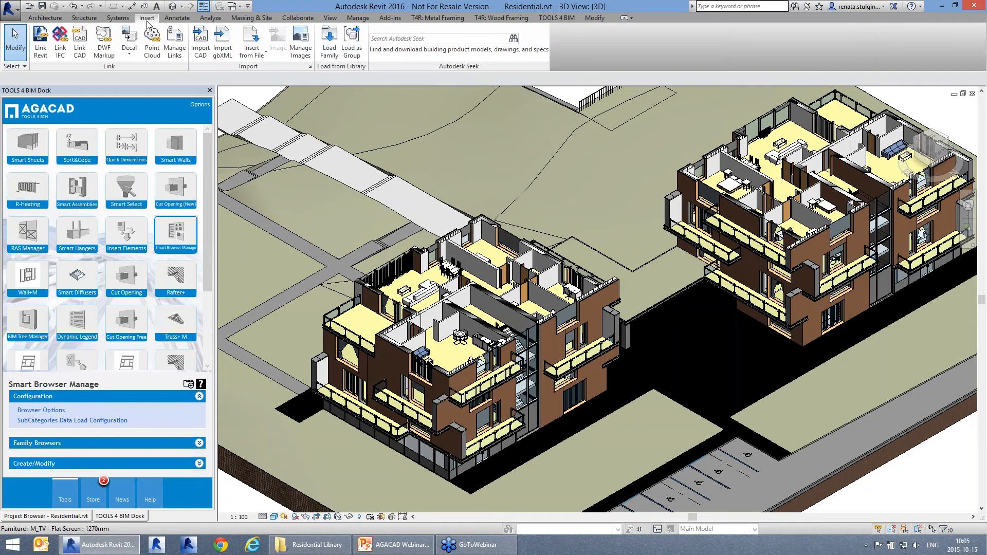
Step: Start loading a family and browse to the Windows folder of the US Metric library
click(329, 61)
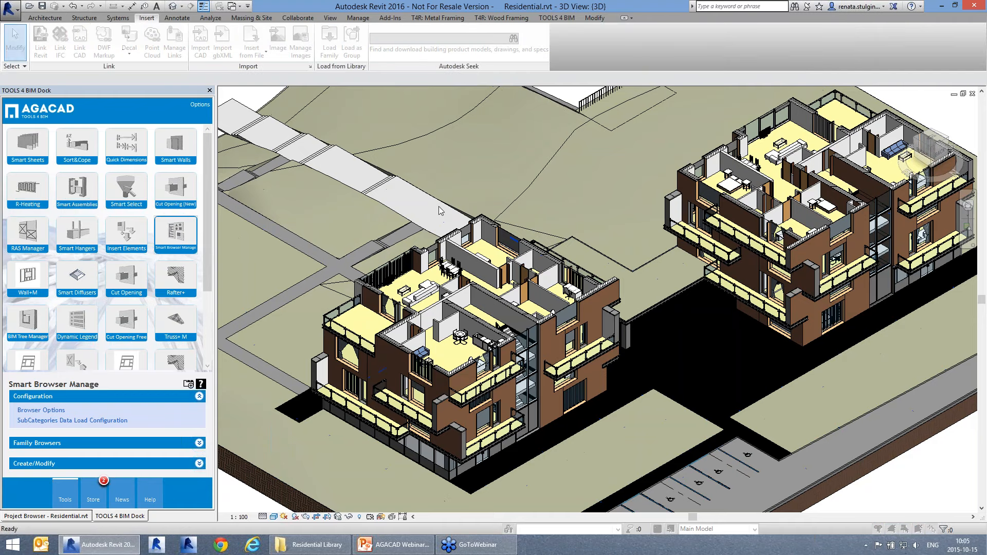
click(199, 341)
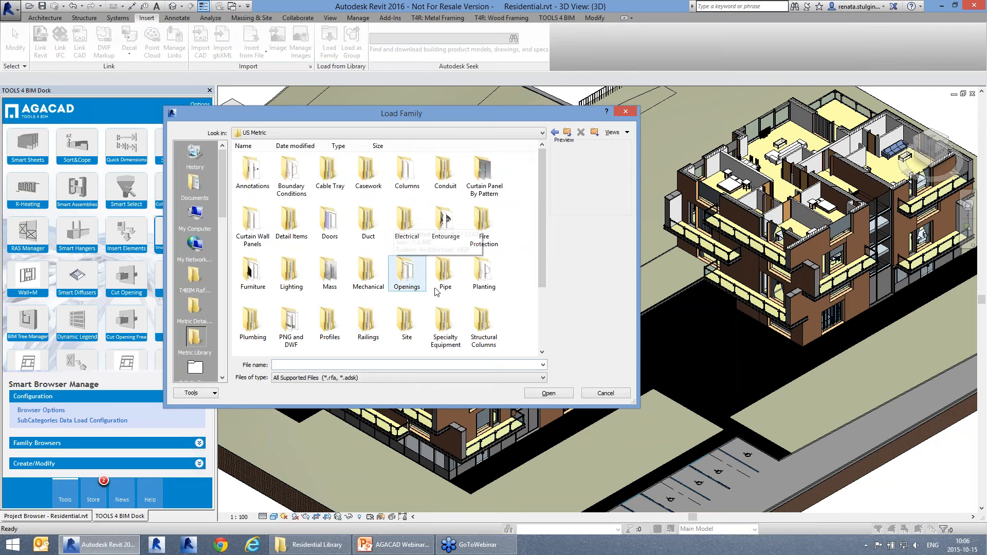
drag(542, 266, 553, 332)
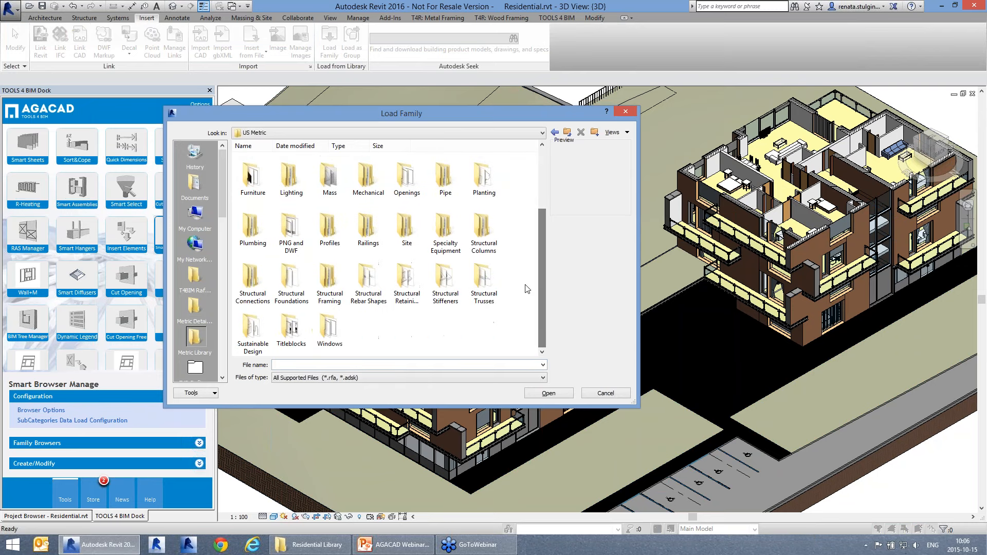
double_click(329, 331)
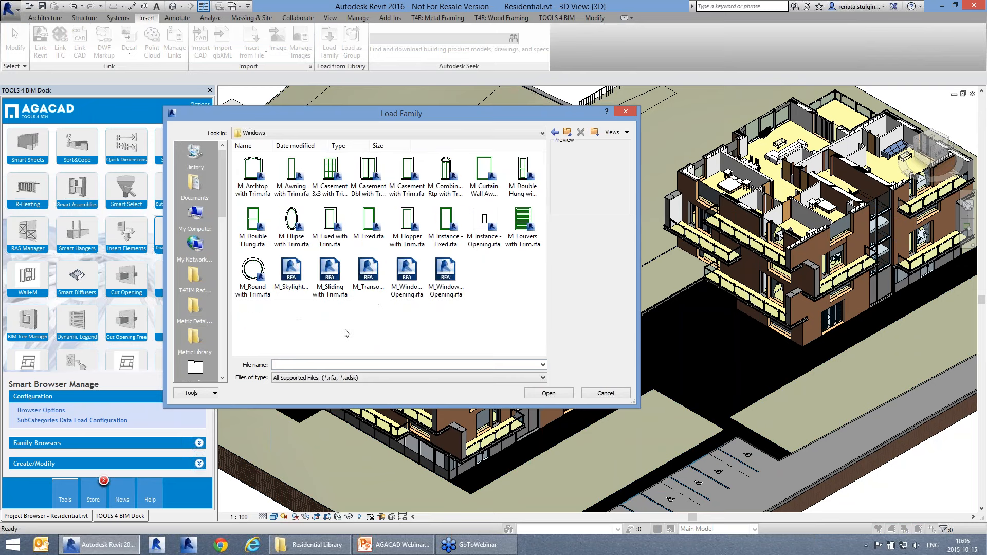
Step: Preview several window families in the folder, including M_Combination Rtp with Trim, M_Curtain Wall Awning, M_Hopper with Trim, M_Transom and M_Skylight
click(383, 176)
click(445, 172)
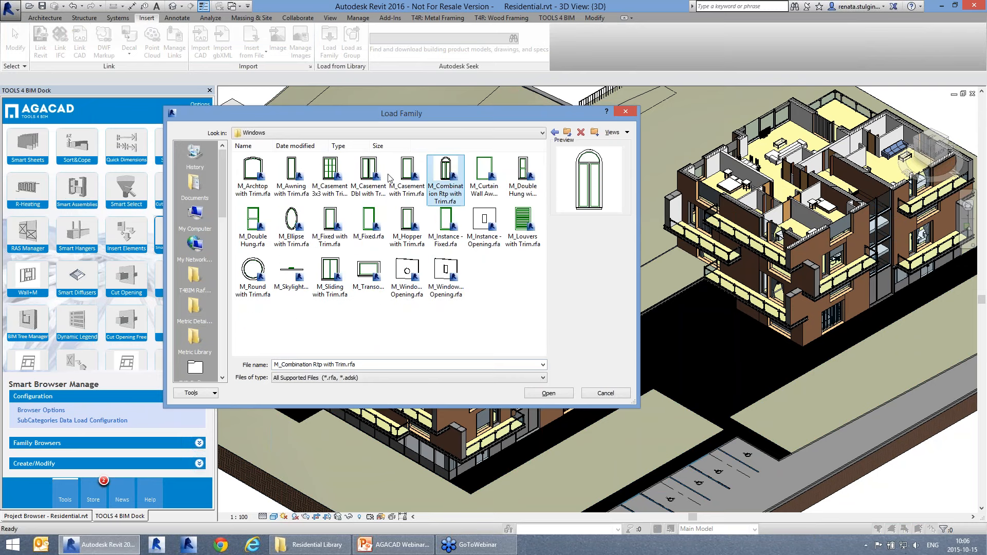
click(484, 172)
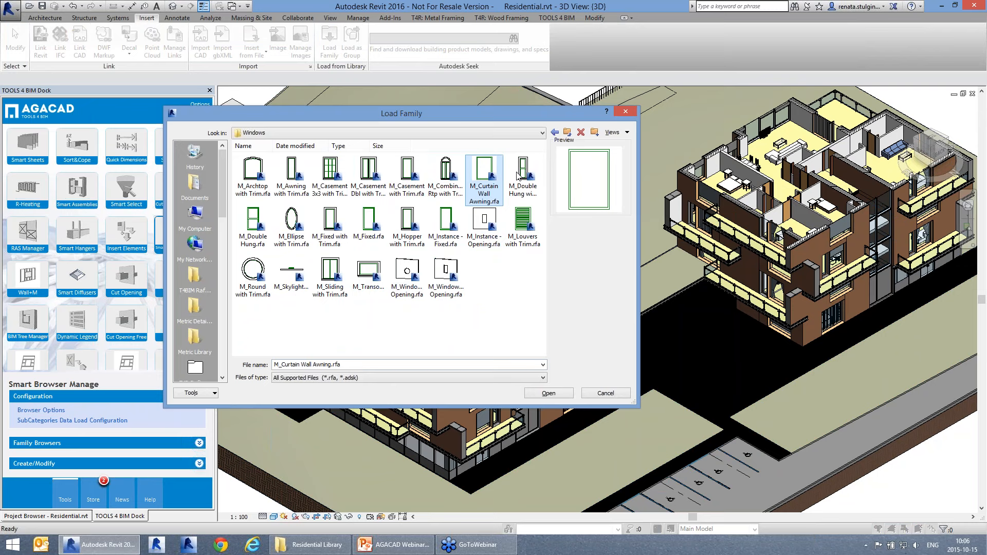
click(483, 226)
click(447, 227)
click(407, 226)
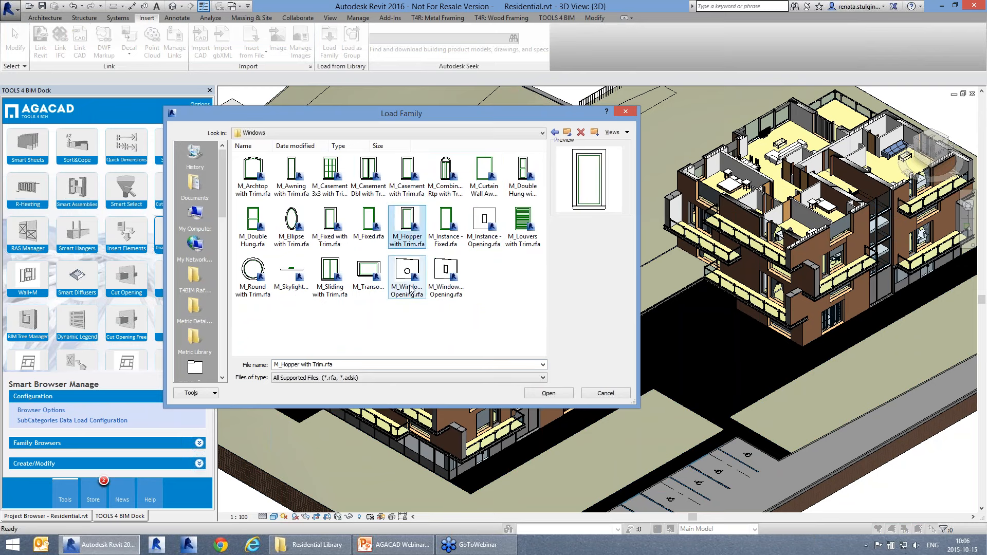
click(364, 278)
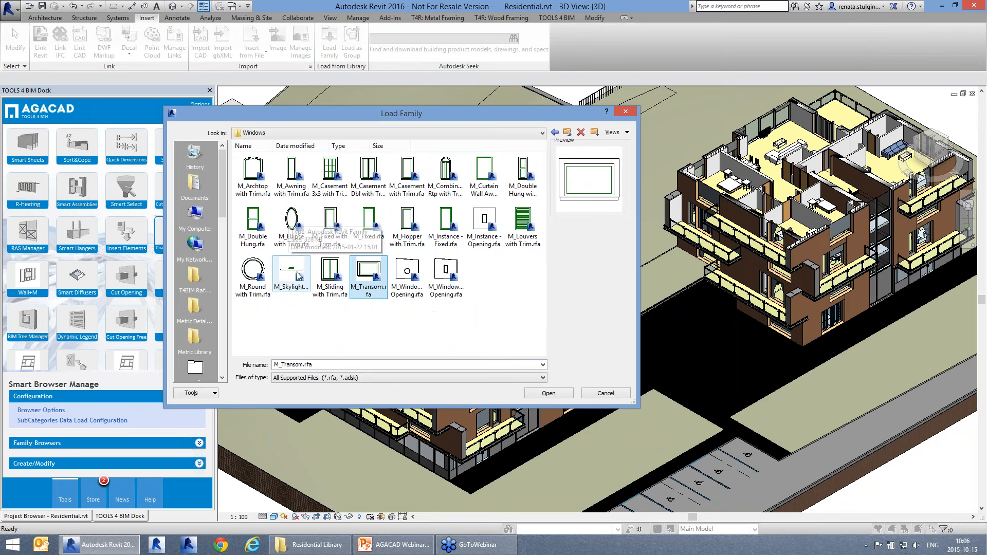
click(298, 275)
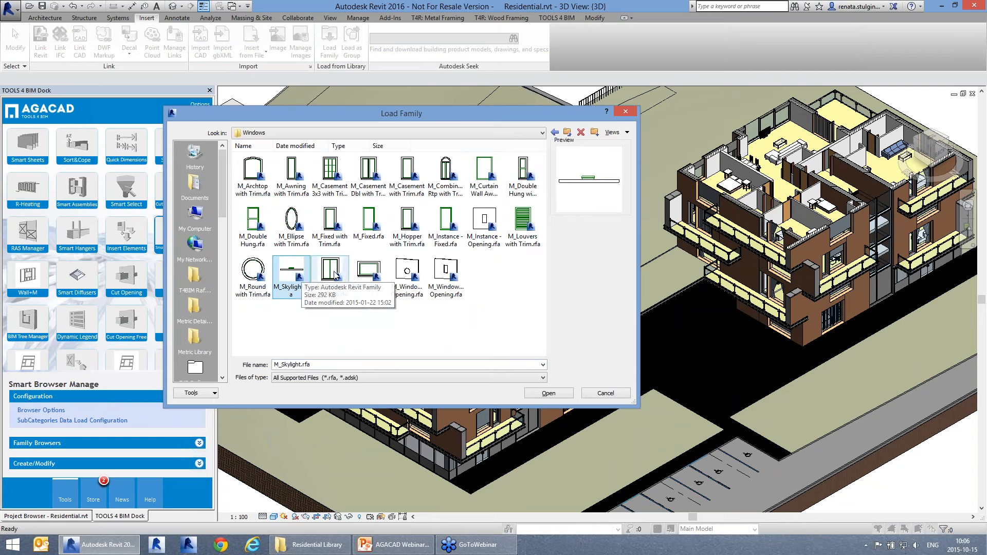
Step: Return to the US Metric library and browse through Electrical, Architectural and Electrical Power to the M_Electrical Panel family in Distribution
click(542, 132)
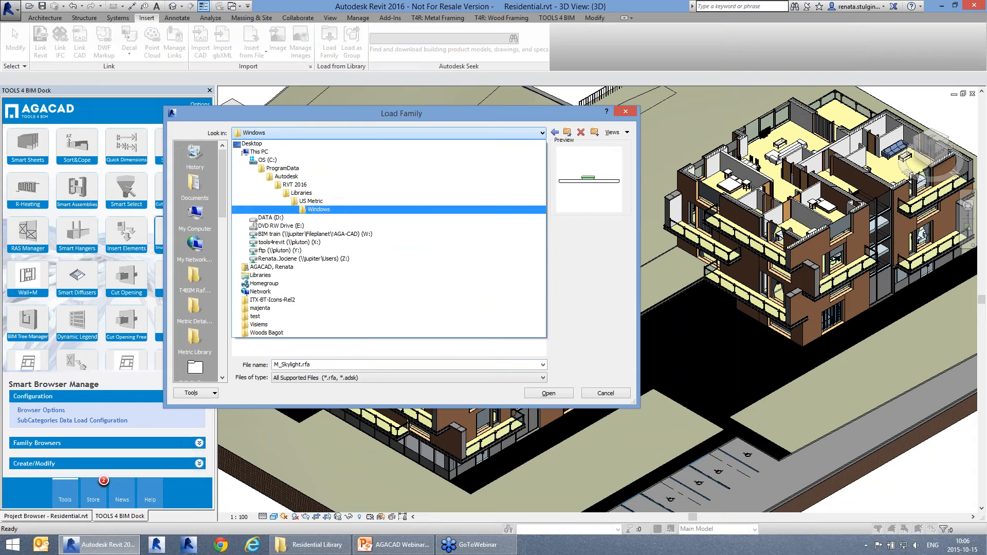
key(Escape)
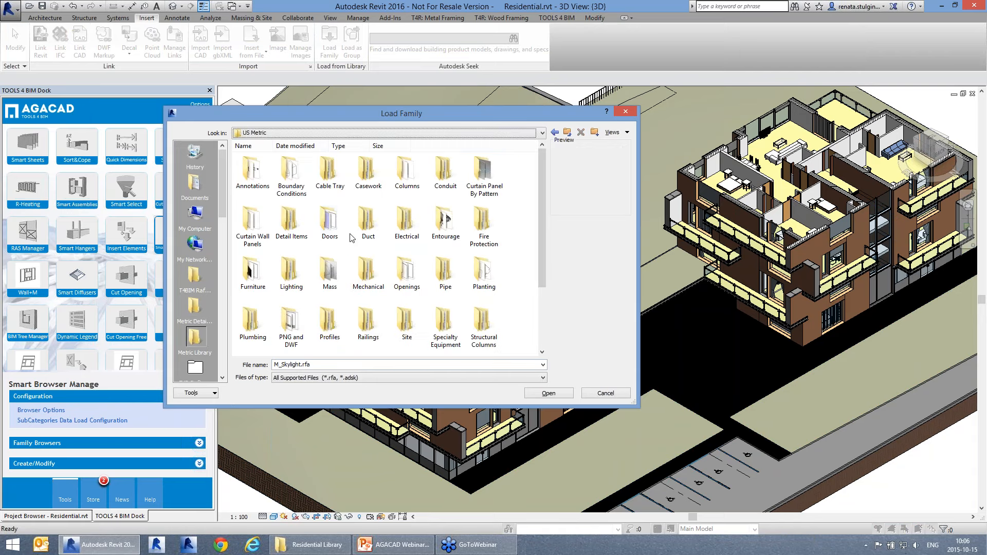
click(397, 220)
double_click(397, 222)
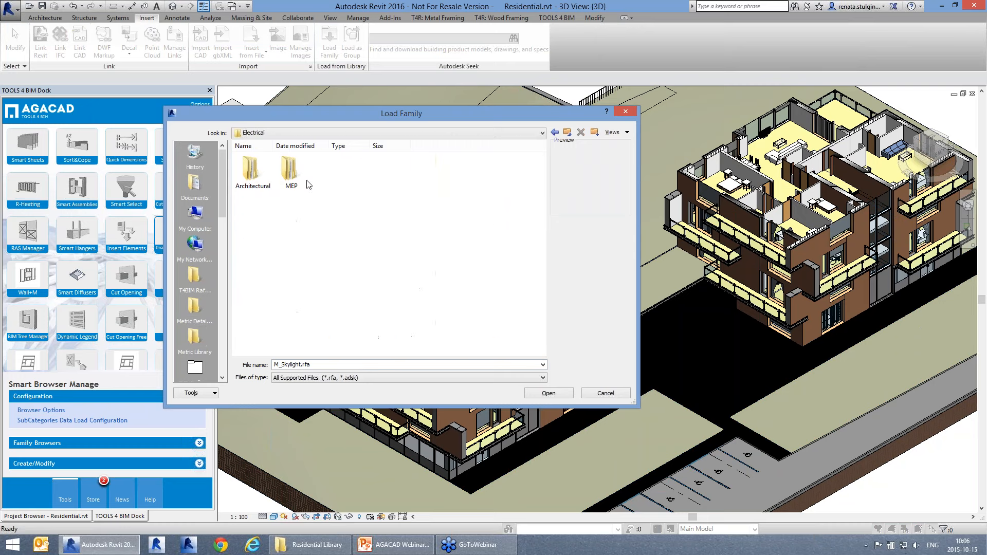
double_click(254, 172)
double_click(255, 173)
double_click(255, 172)
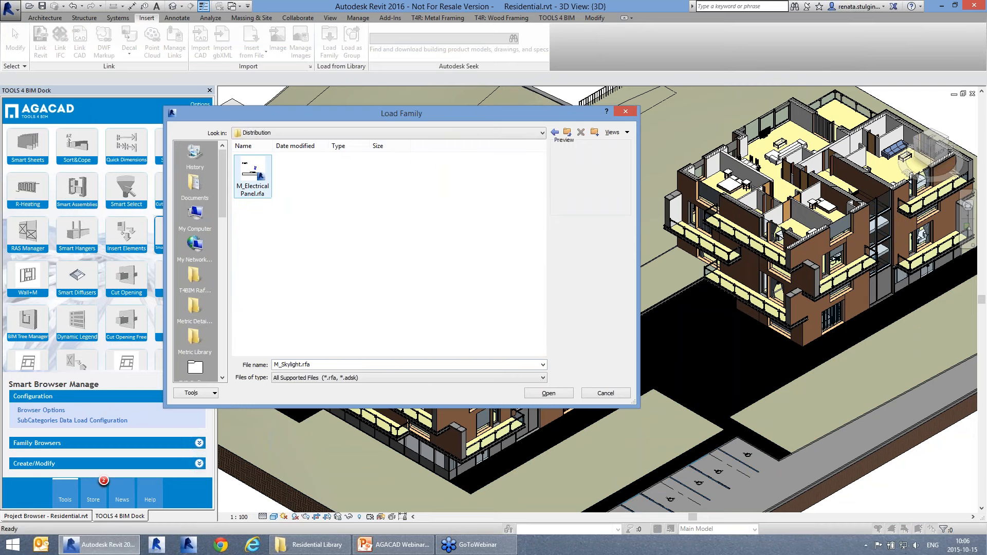
click(260, 177)
Step: Go back to the US Metric folder and close the Load Family dialog without loading anything
click(555, 133)
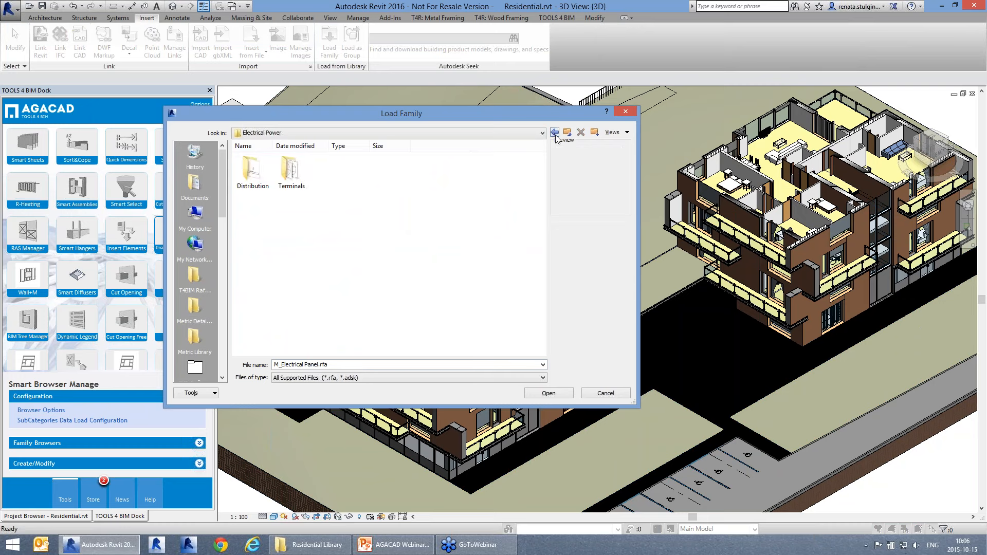
click(556, 132)
click(555, 133)
click(555, 133)
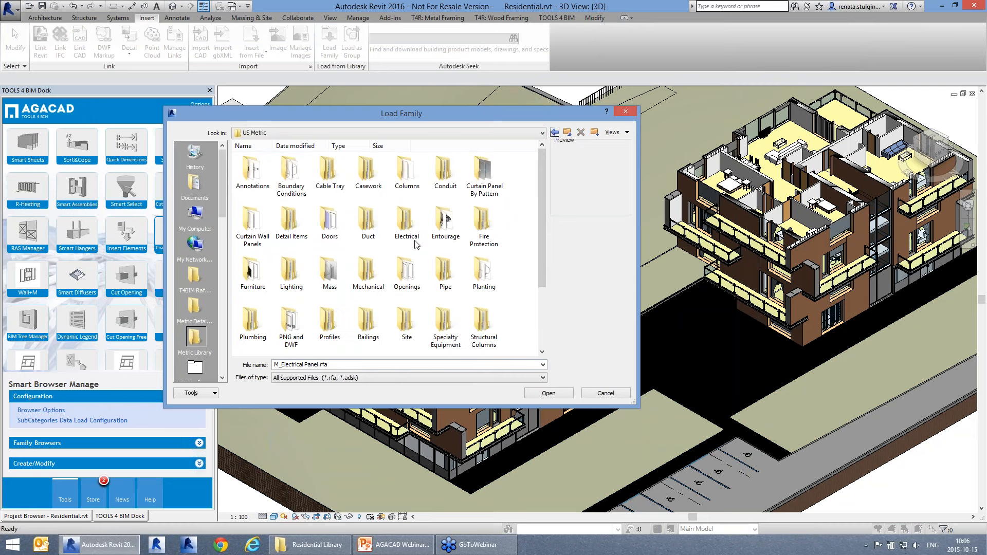
click(629, 116)
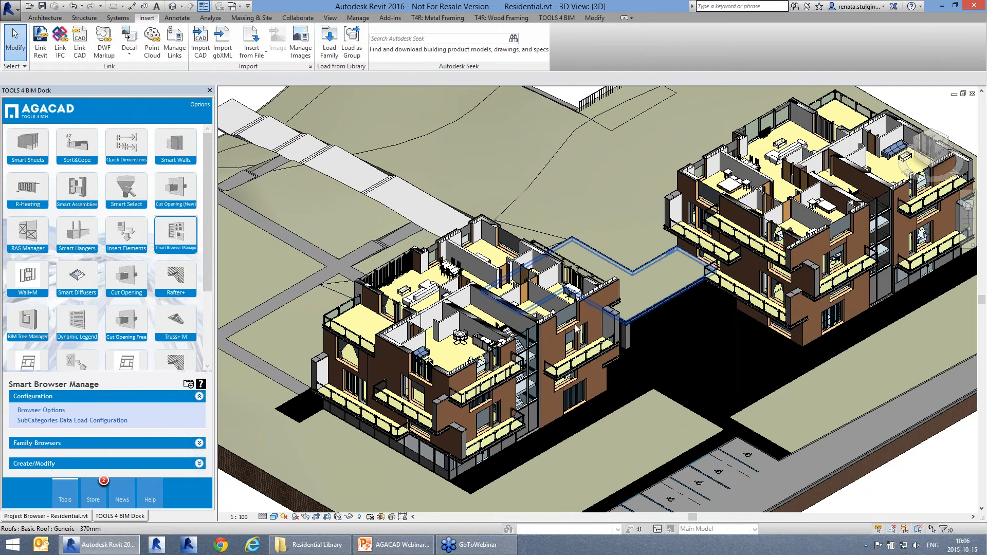
Step: Open the Smart Family Browser and select the M_Single-Flush Vision door family
click(160, 443)
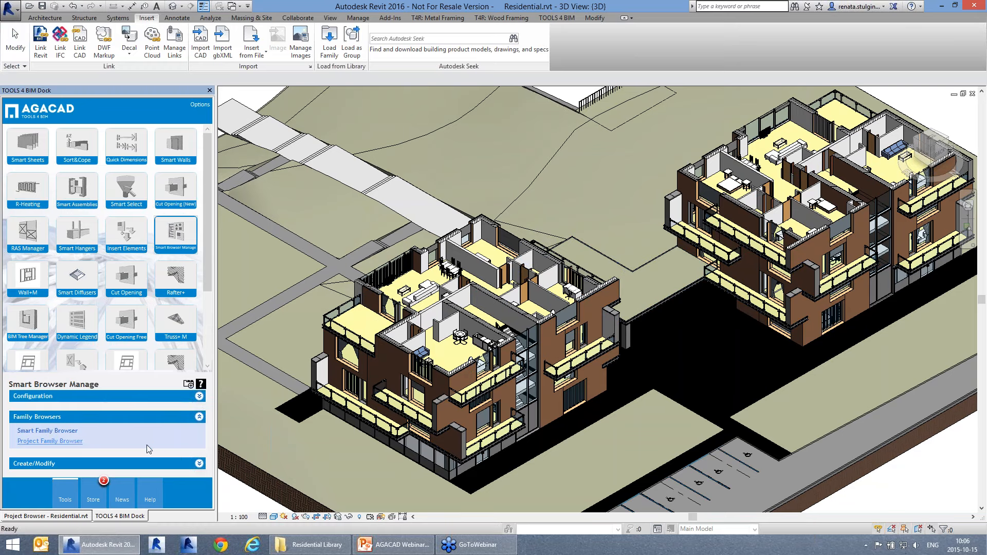
click(69, 432)
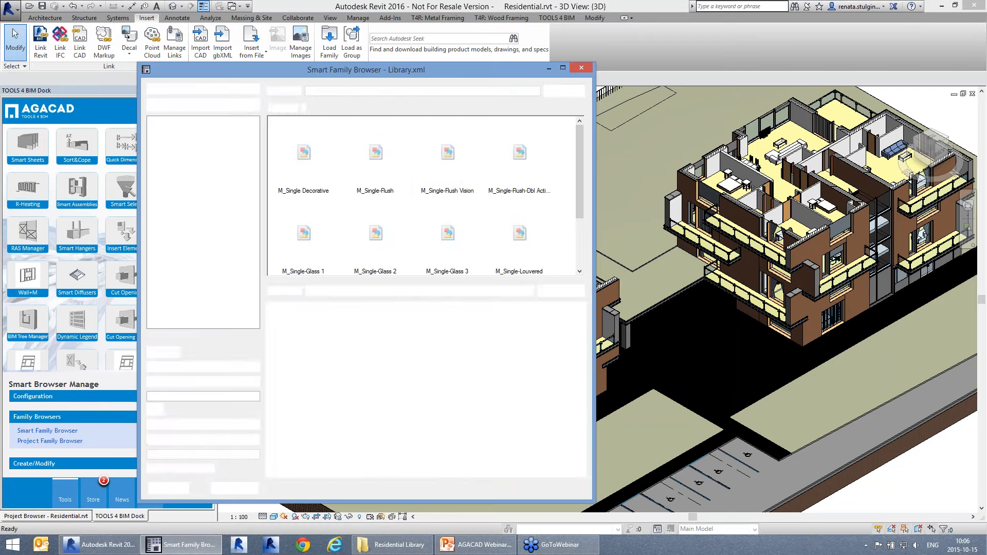
click(386, 161)
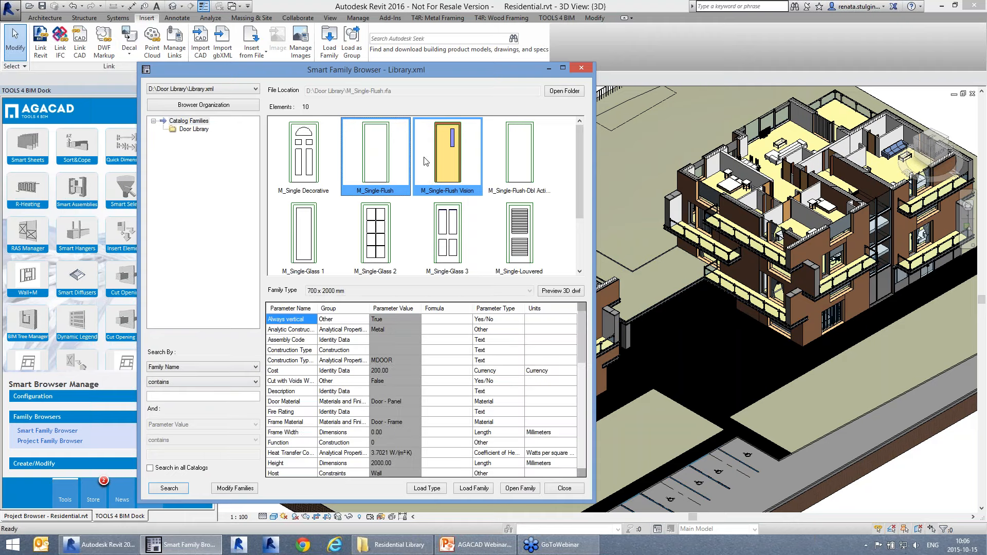
click(442, 157)
drag(386, 76, 441, 76)
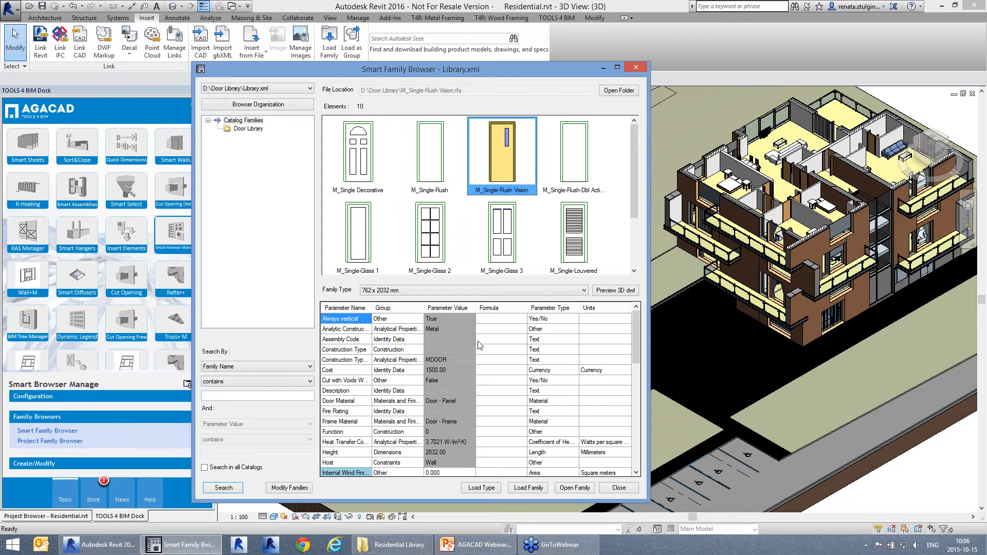
drag(489, 78, 462, 75)
Step: Examine the available family types and the parameter list of the M_Single-Flush Vision door
click(436, 287)
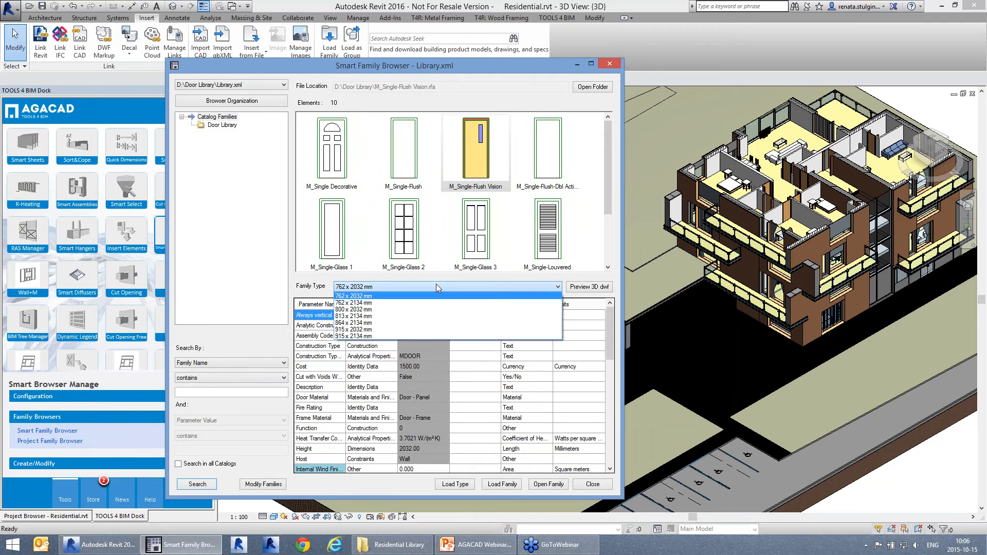
click(436, 286)
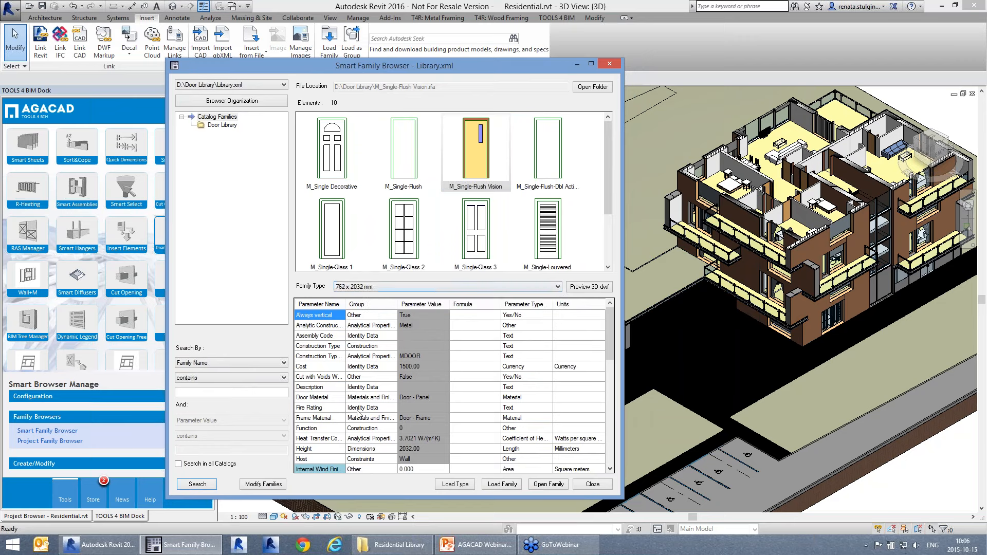
drag(608, 329, 610, 369)
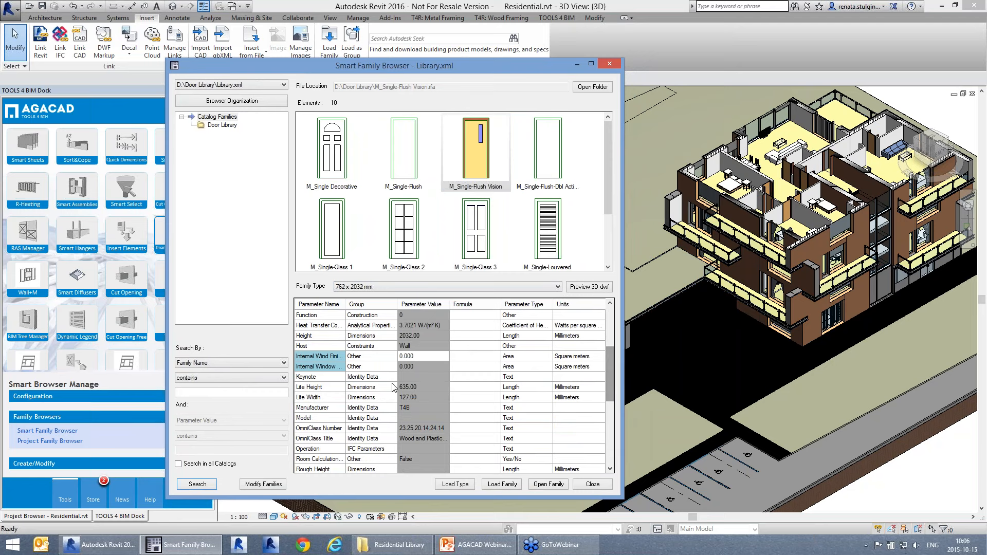
click(327, 362)
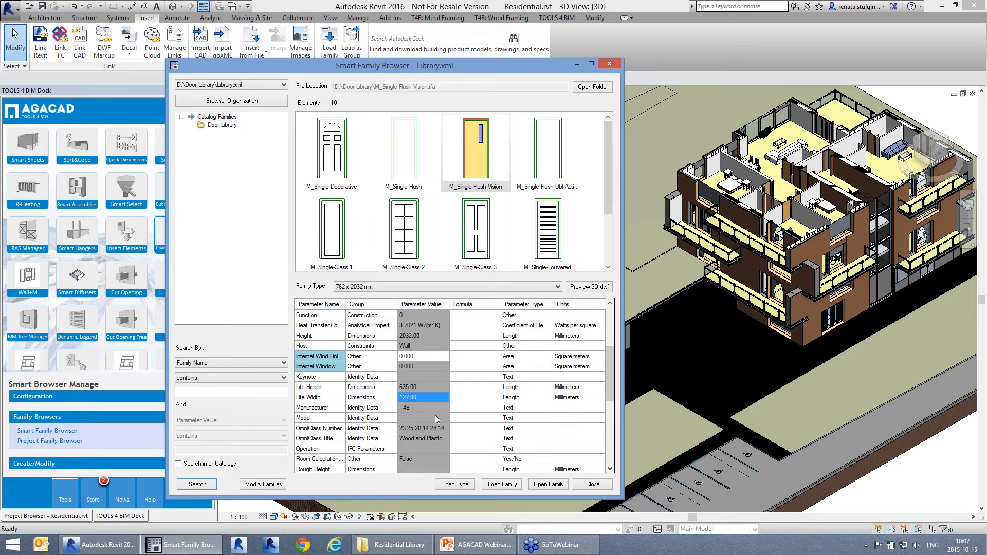
scroll(442, 404, down, 5)
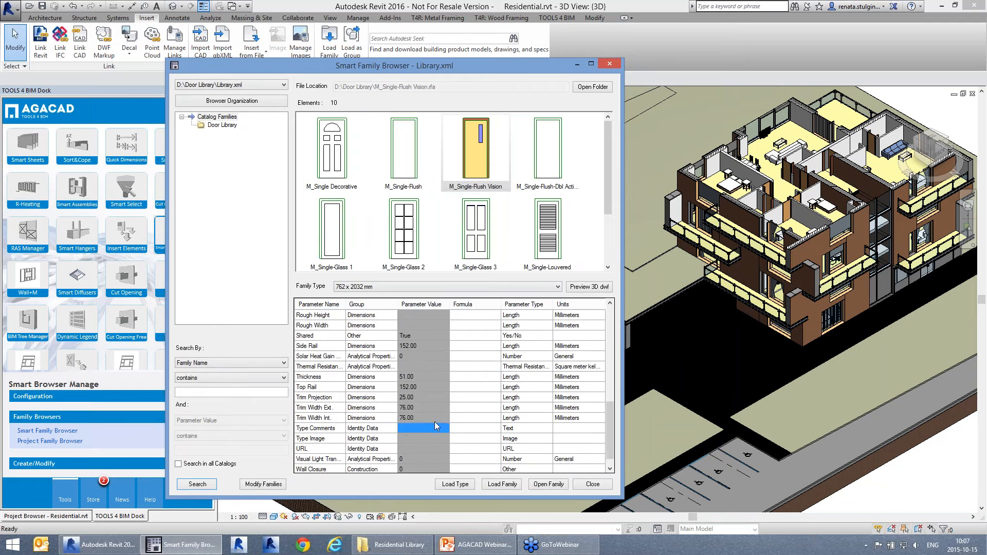
scroll(434, 420, up, 6)
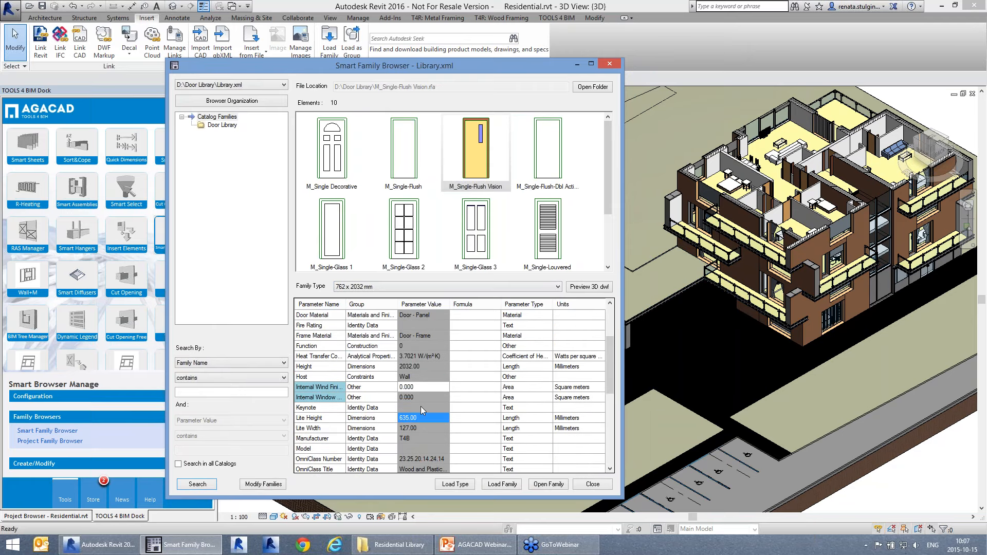
click(424, 366)
scroll(443, 369, up, 2)
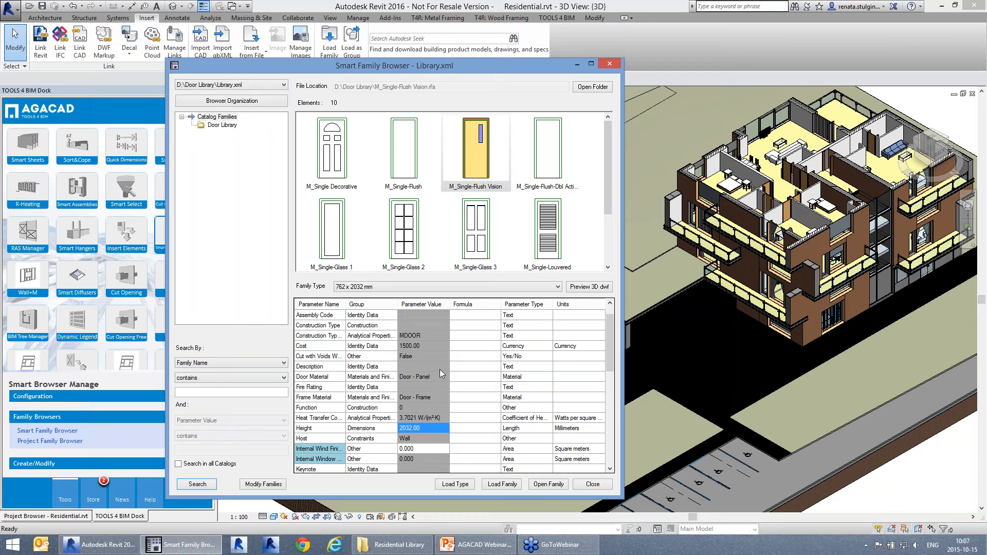
scroll(439, 369, down, 6)
Step: Inspect the parameters of other doors in the library, including M_Single-Glass 2 and M_Single-Panel 2
click(431, 234)
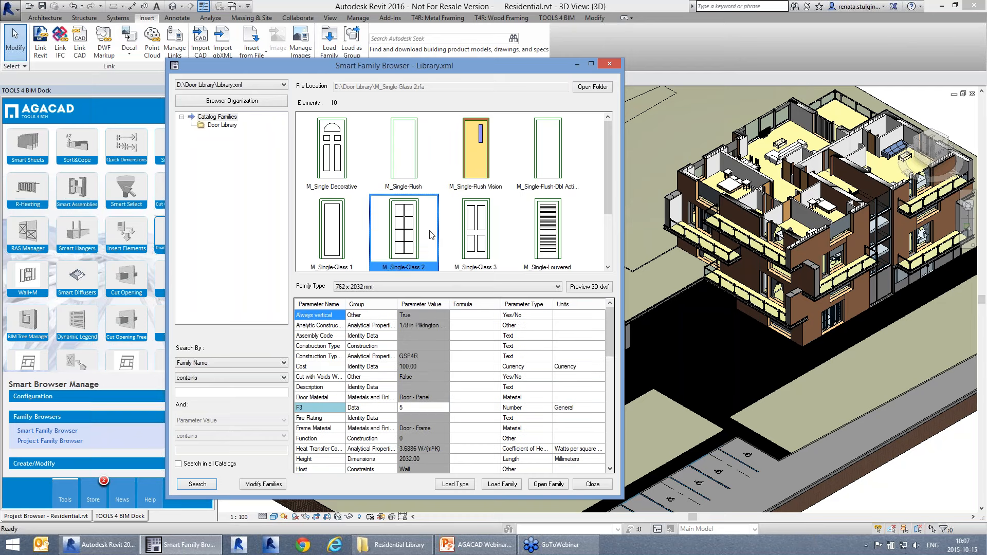
click(465, 238)
scroll(446, 255, down, 1)
click(432, 253)
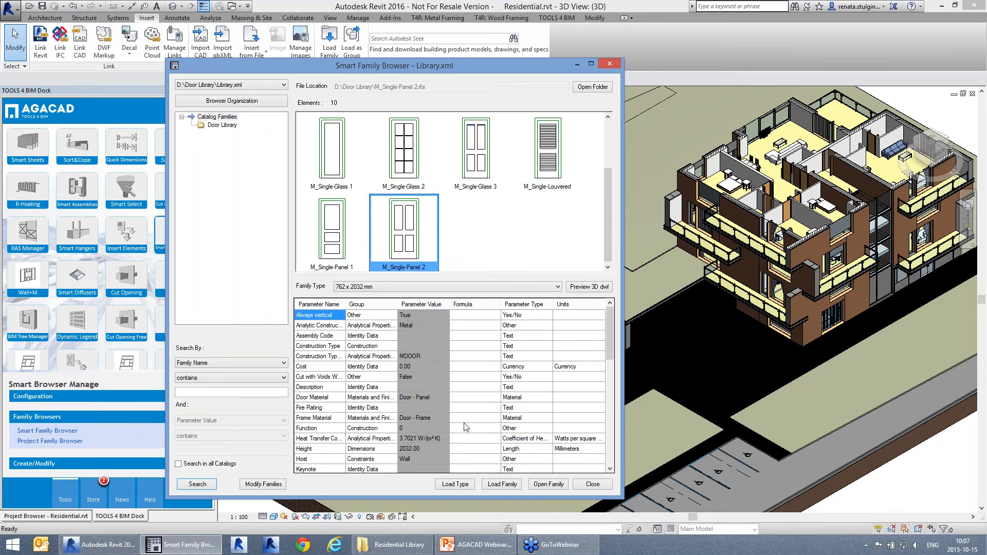
scroll(452, 412, down, 3)
scroll(437, 393, down, 1)
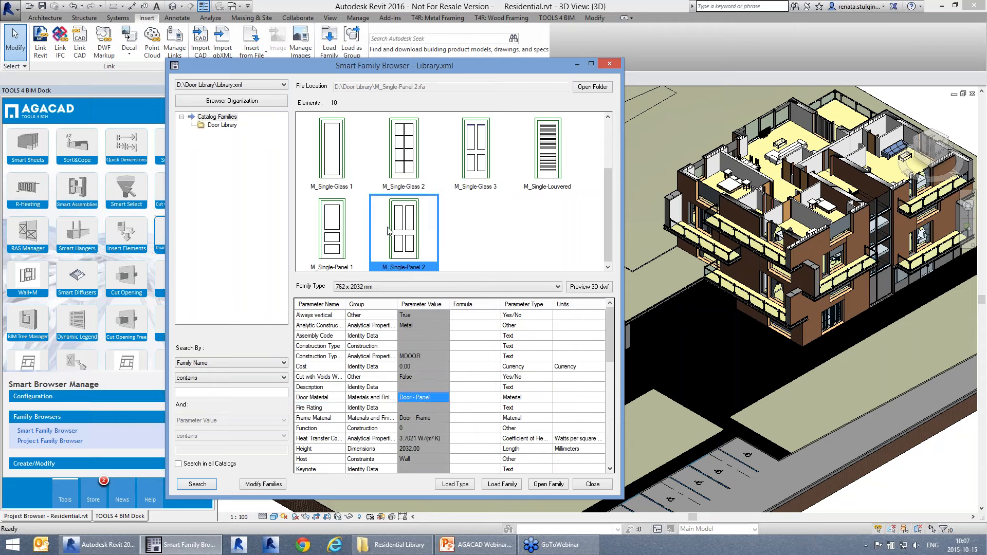
click(405, 149)
scroll(481, 196, up, 1)
Step: Preview the M_Single-Flush Vision door in an enlarged 3D dwf viewer and display its Floor Plan: Ground floor view
click(472, 156)
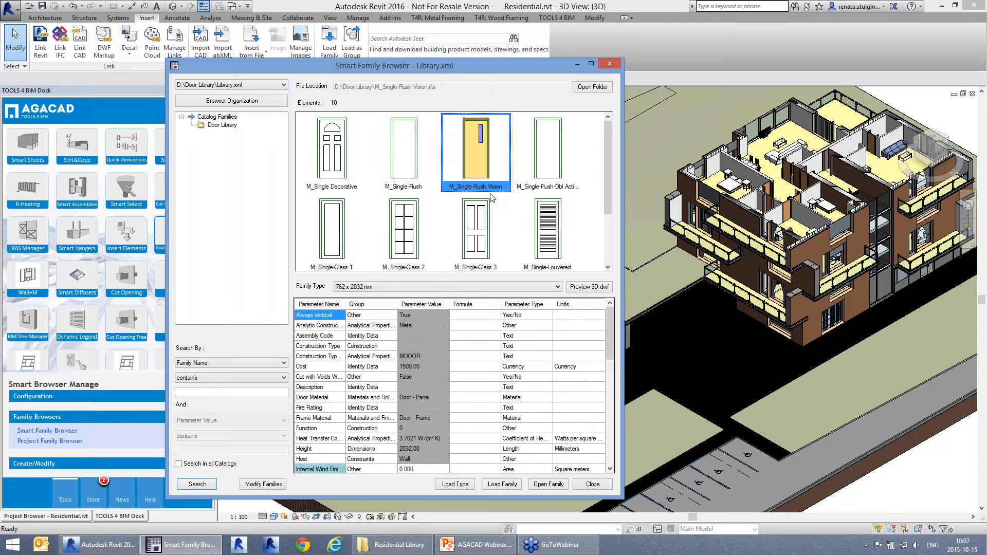
click(589, 286)
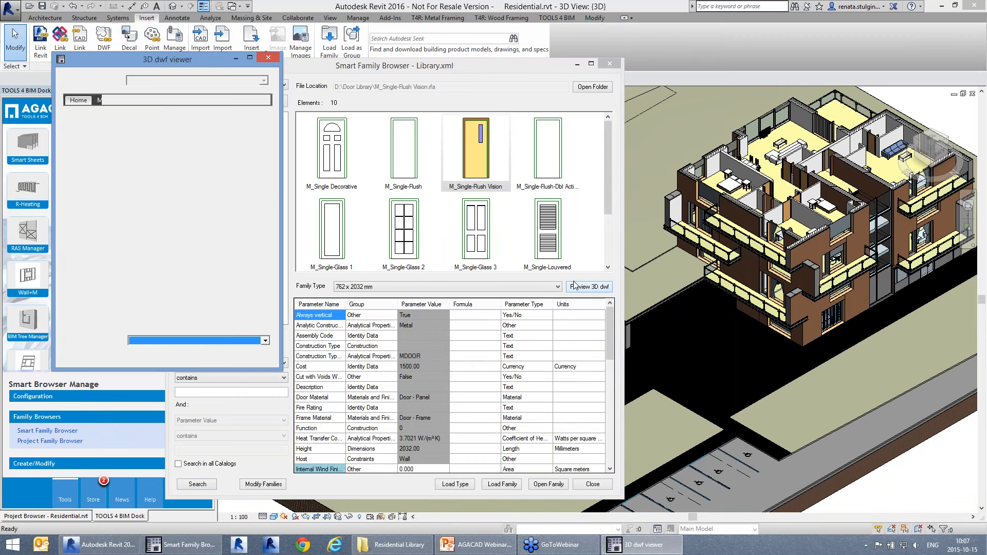
drag(205, 261, 229, 322)
drag(277, 364, 248, 334)
drag(312, 381, 324, 388)
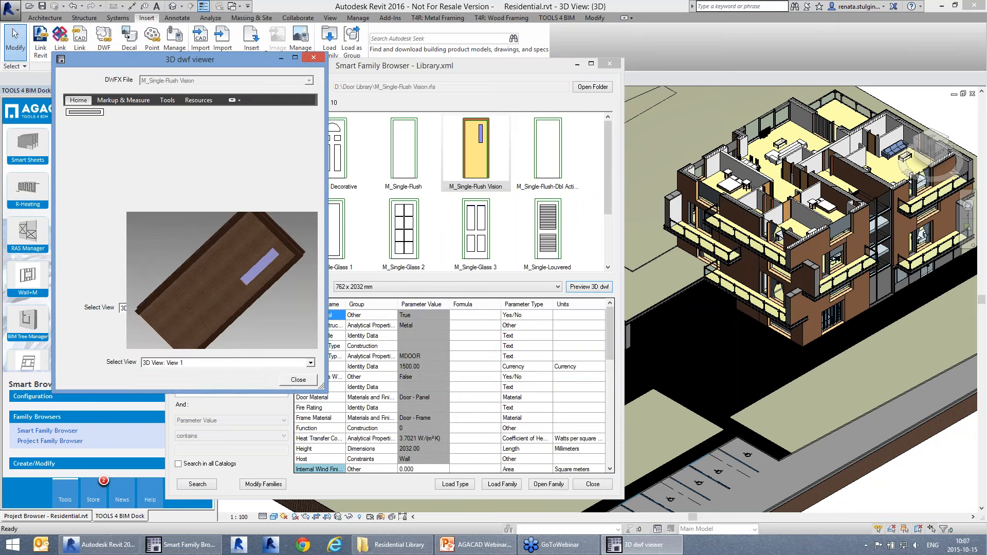
click(311, 364)
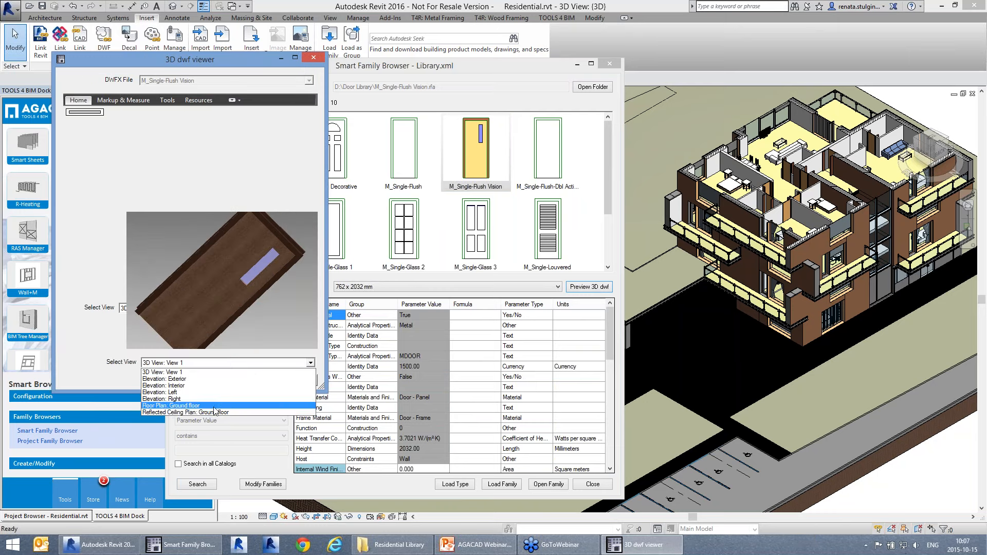
click(215, 406)
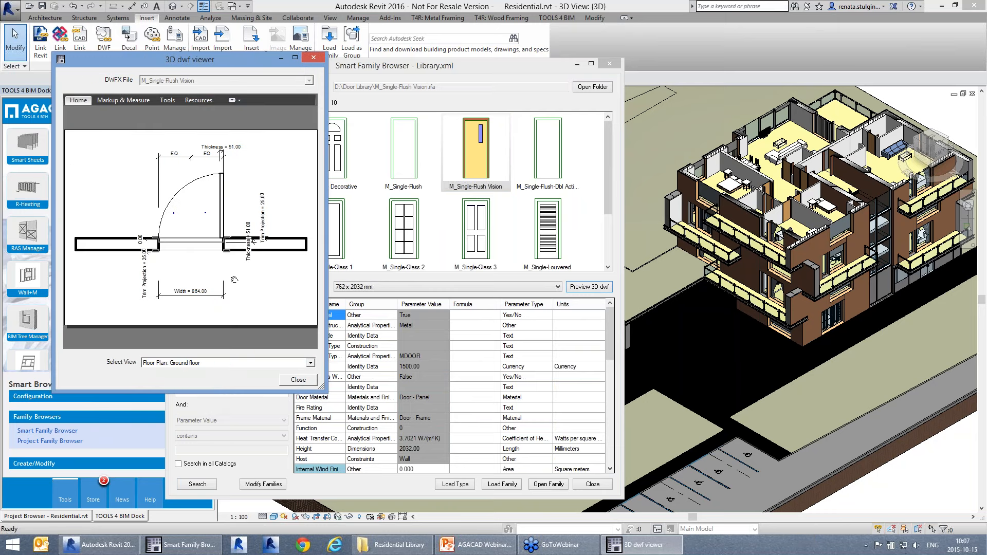
Step: Display the Elevation: Exterior view of the M_Single-Flush Vision door in the 3D dwf viewer, and close the viewer
click(311, 365)
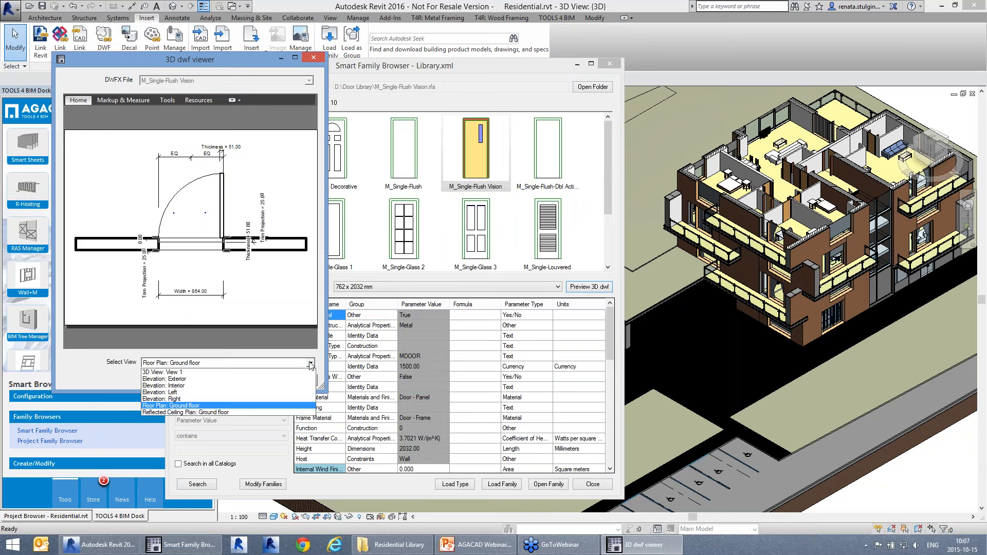
click(224, 378)
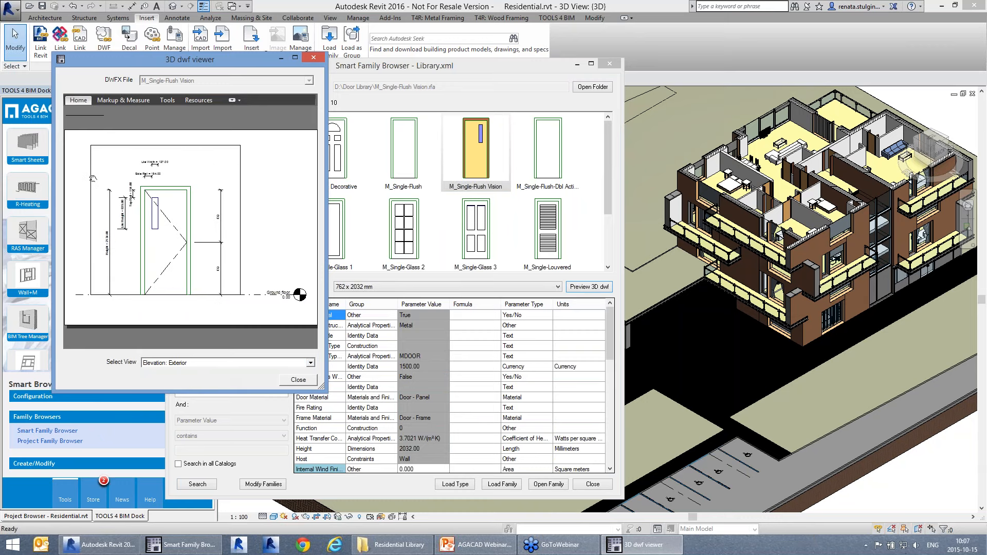
click(314, 57)
Step: Place the M_Single-Flush Vision door, type 762 x 2032 mm, from the family browser in the interior wall beside the kitchen and dining area
click(468, 144)
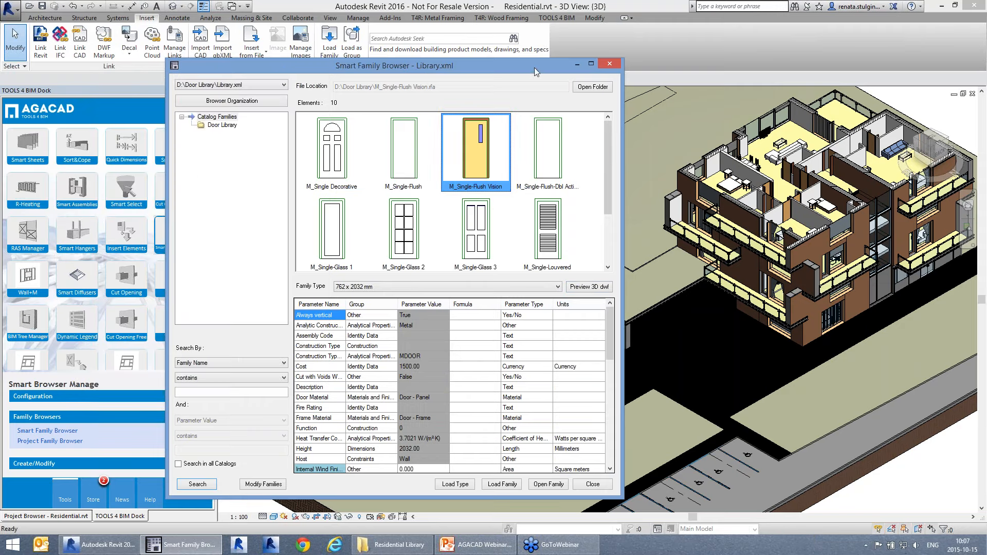
drag(535, 67, 377, 168)
drag(319, 252, 538, 320)
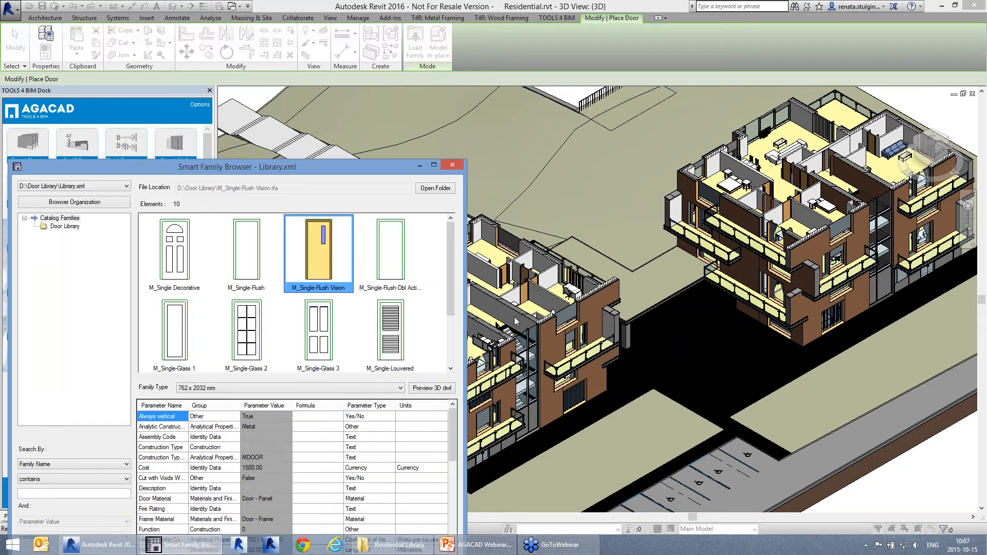
scroll(515, 322, up, 5)
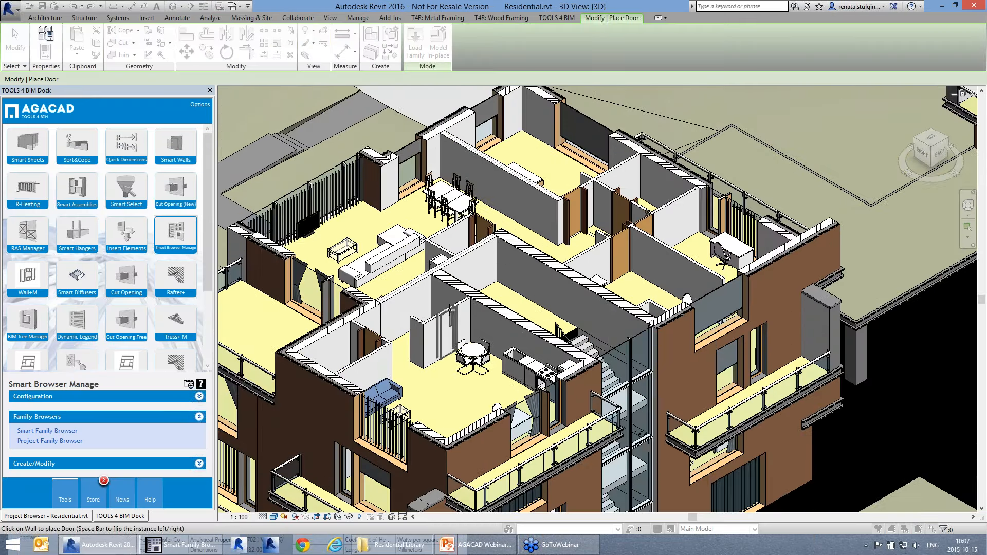
scroll(447, 308, up, 4)
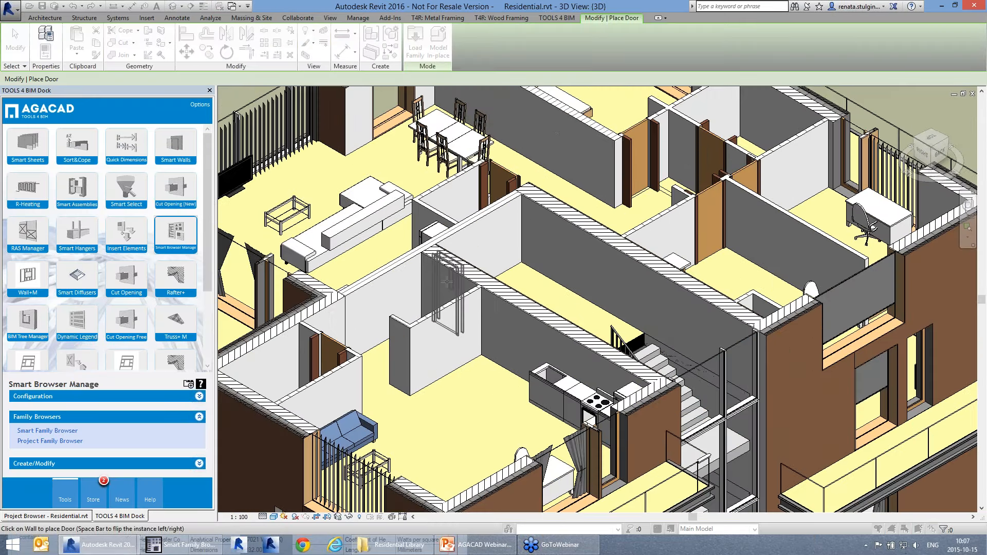
click(463, 296)
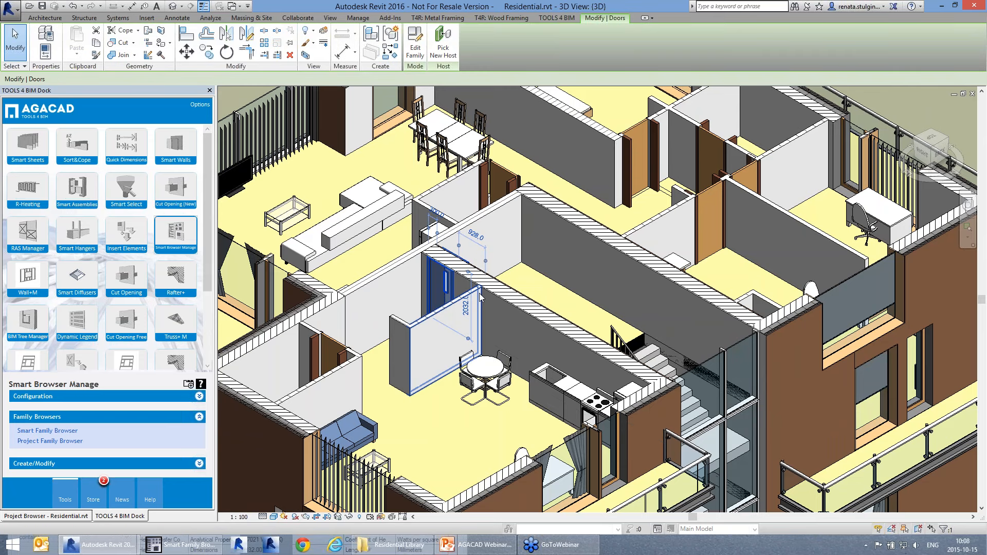
key(Escape)
scroll(488, 289, down, 3)
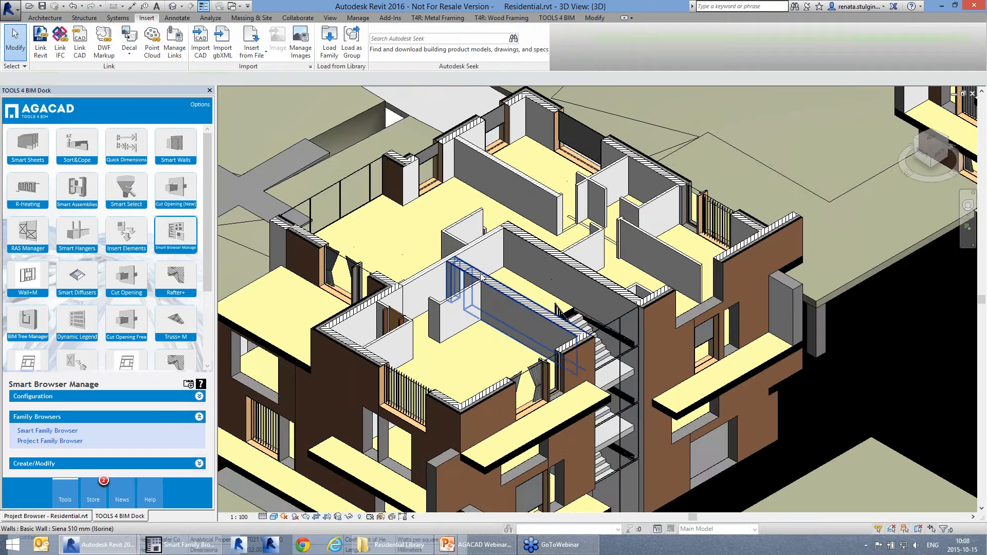
Step: Bring the Smart Family Browser back into view and close it
click(184, 545)
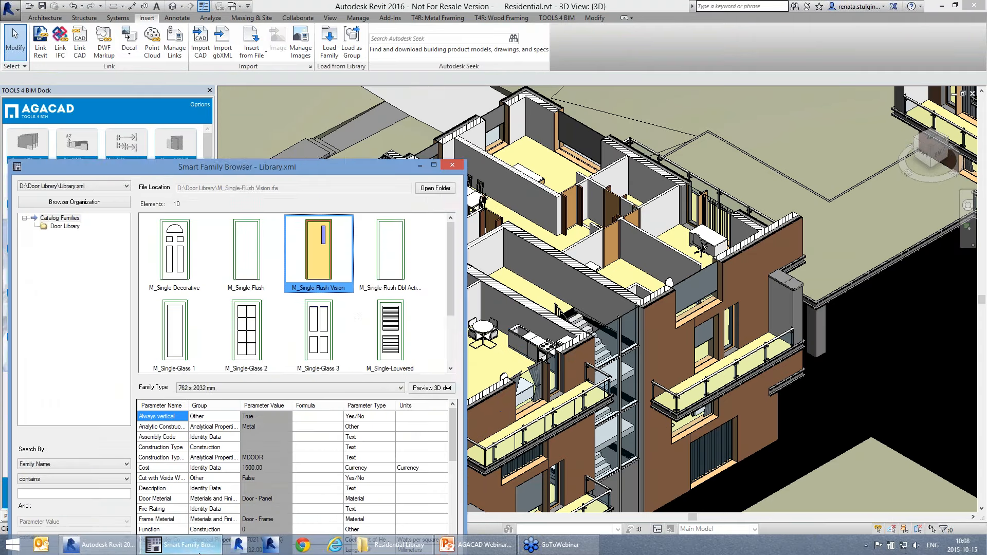
drag(322, 171, 394, 75)
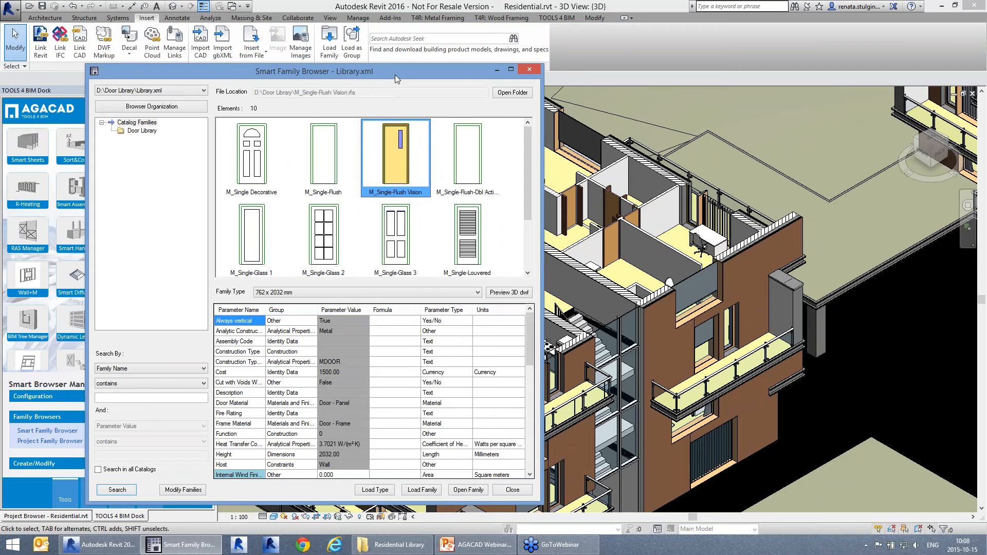
drag(396, 75, 413, 75)
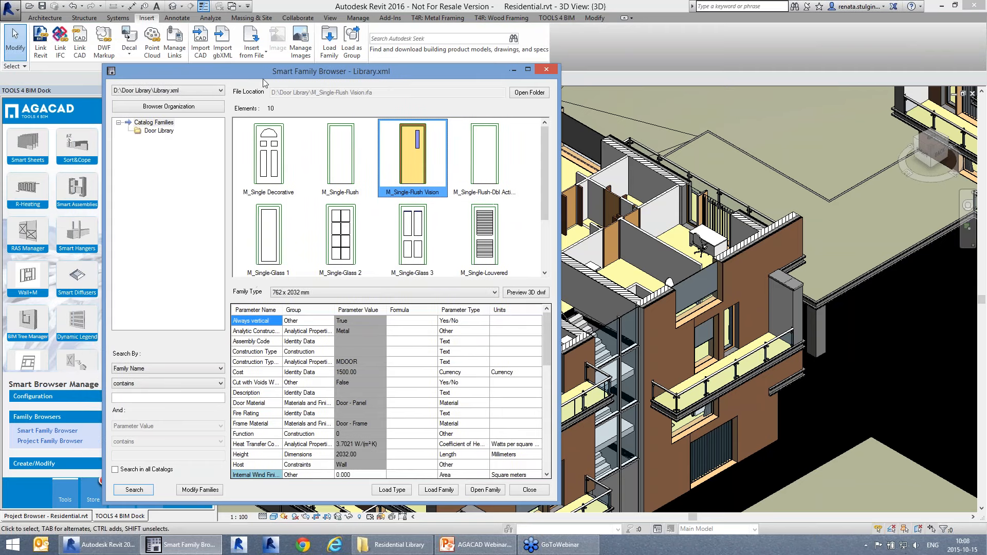
click(546, 70)
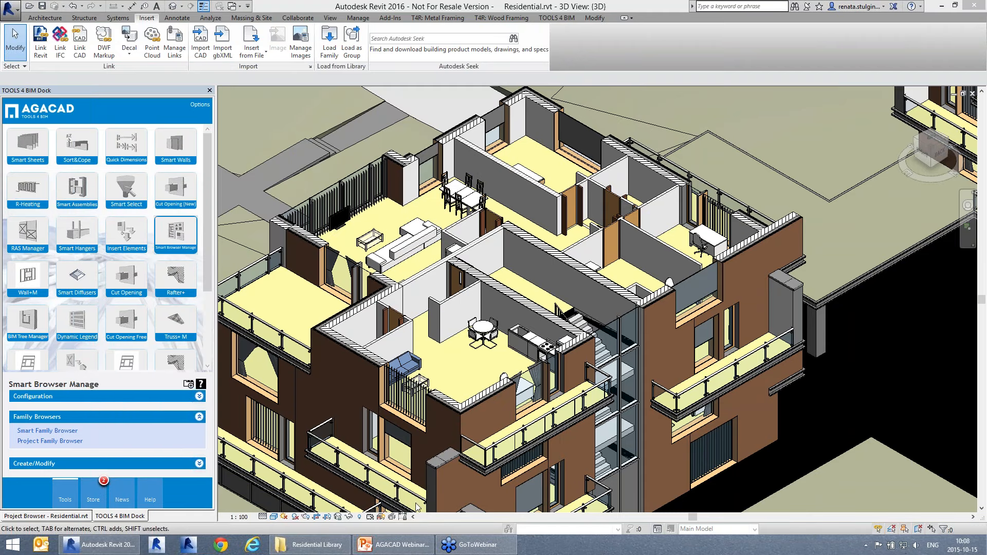
Step: Look through the family files in the Residential Library folder in File Explorer, and minimize the folder window
click(316, 545)
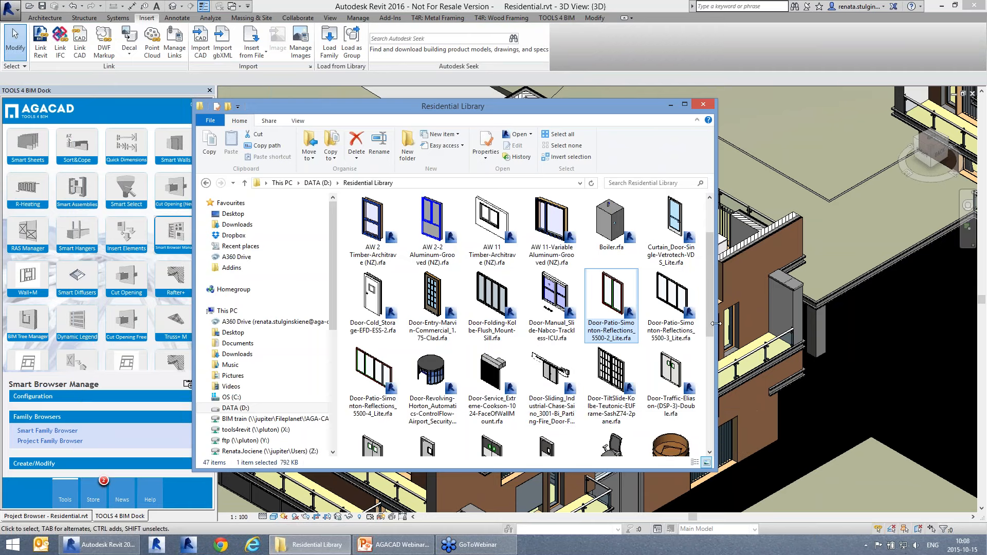
scroll(582, 367, down, 5)
scroll(583, 367, up, 3)
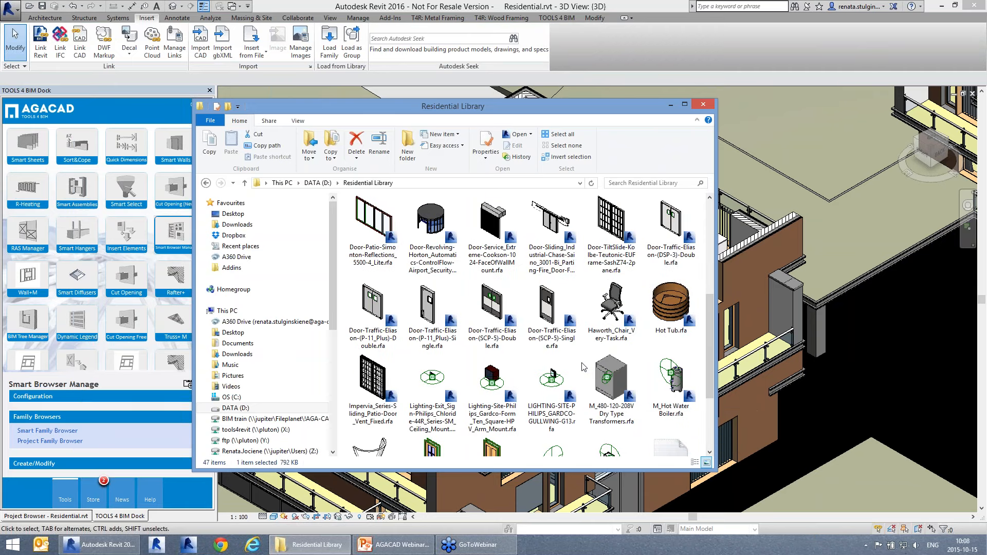
click(670, 106)
Step: Open the Browser Options from the Smart Browser Manage configuration
click(110, 394)
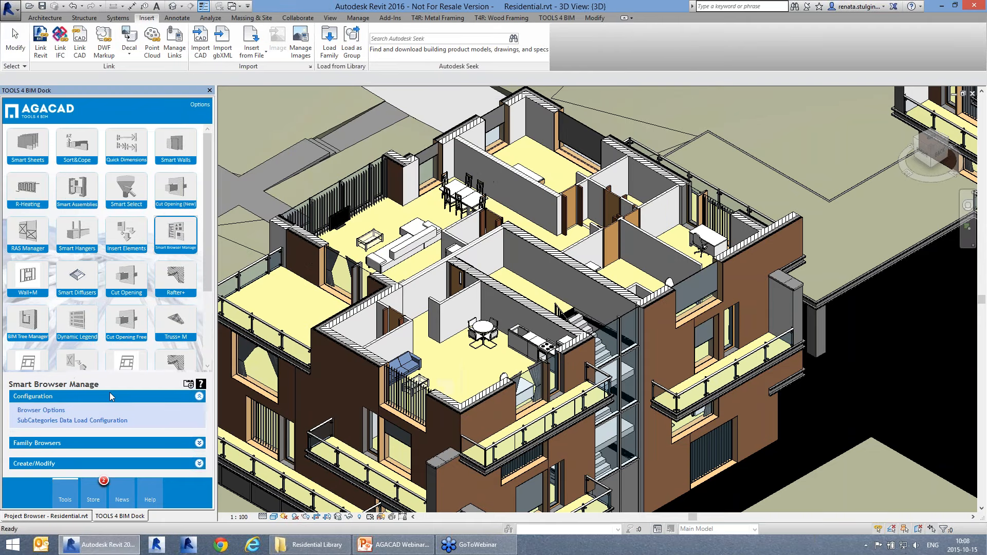
click(58, 410)
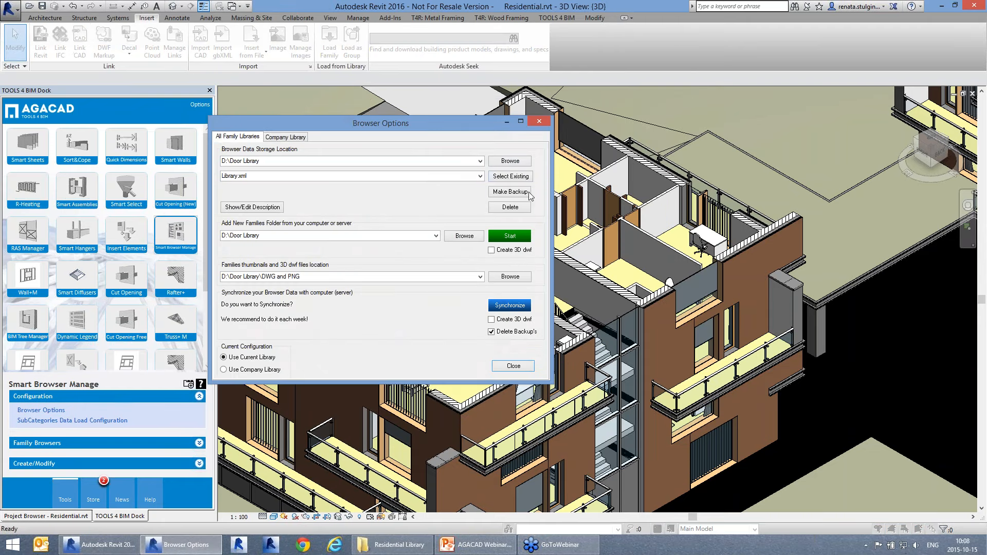
click(519, 177)
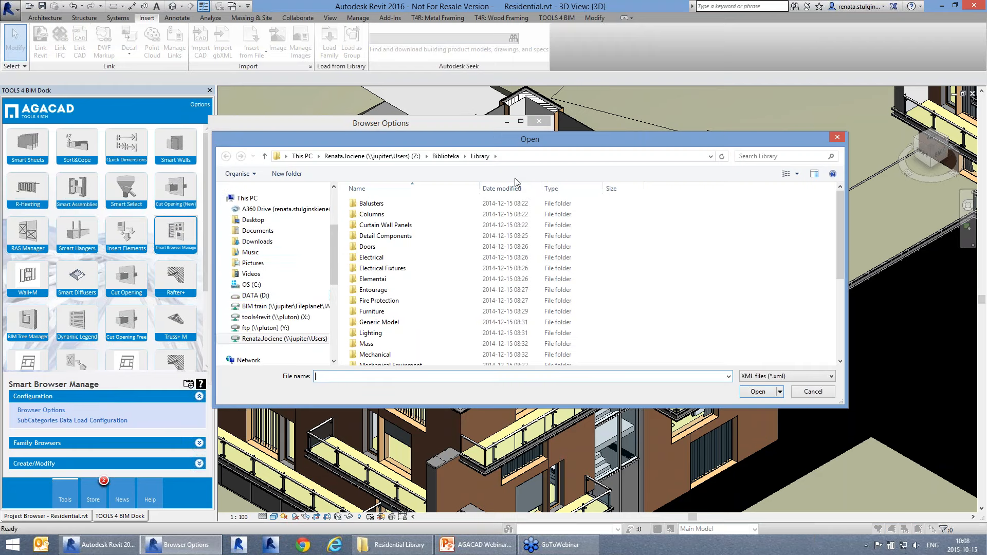
click(256, 297)
scroll(455, 331, down, 2)
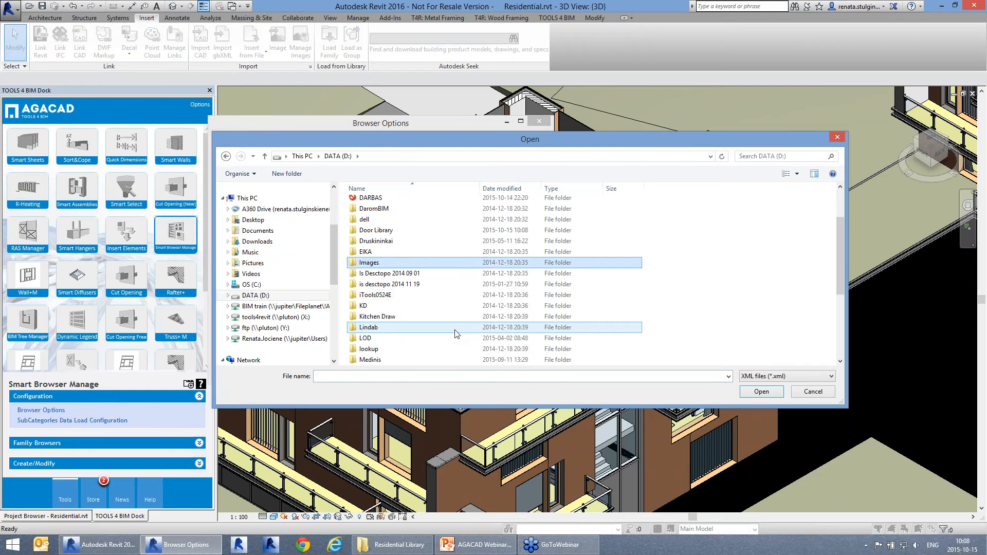
scroll(455, 335, down, 3)
click(441, 296)
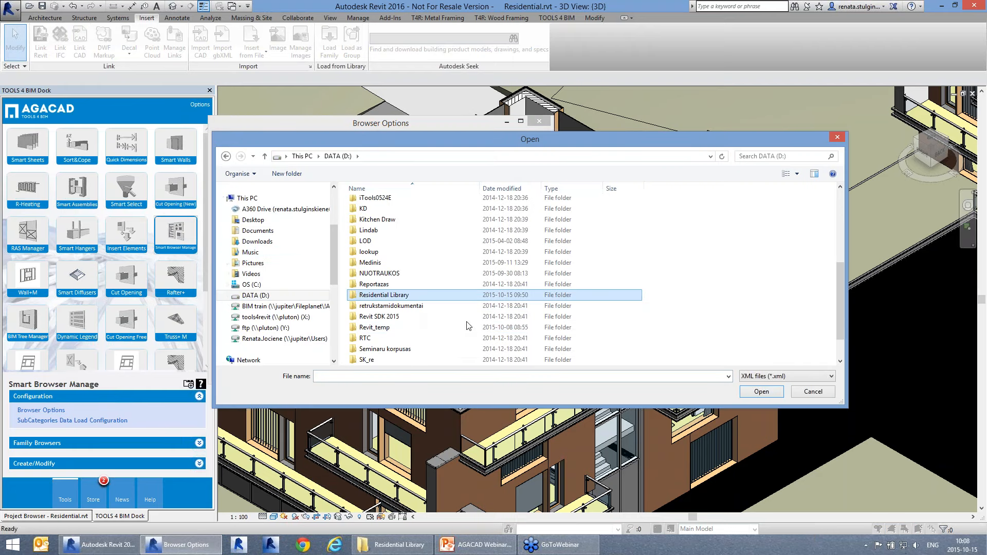
click(762, 392)
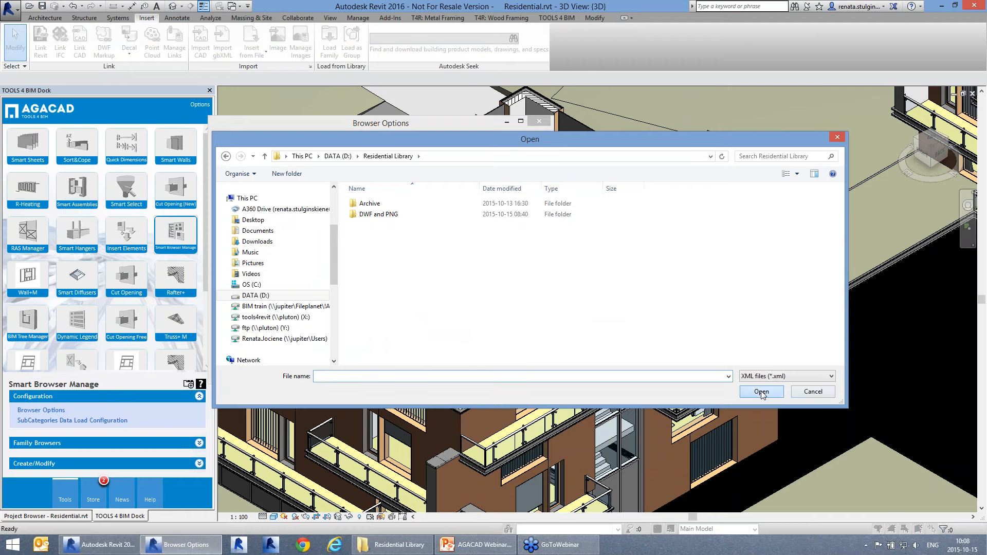
click(811, 391)
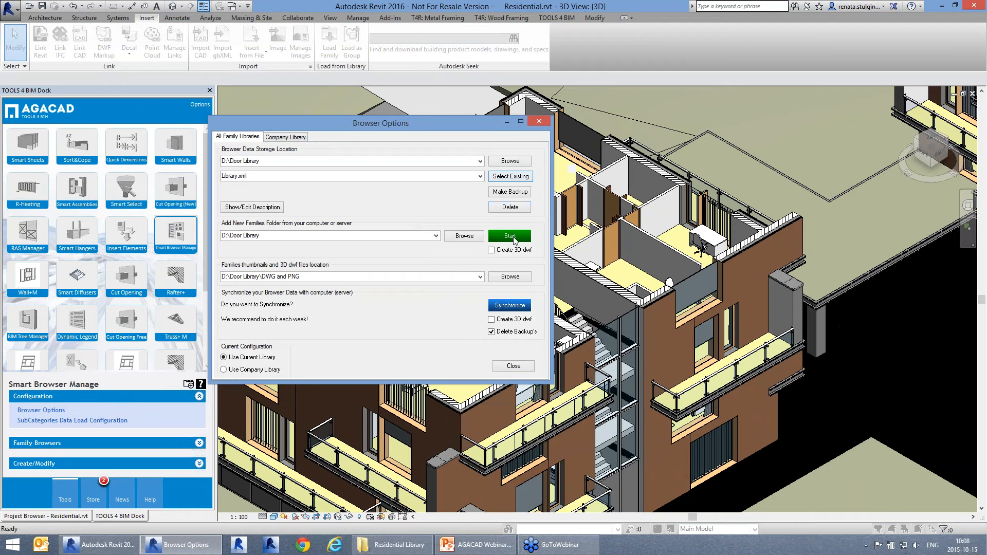
Step: Set the folder for adding new families to D:\Residential Library
click(464, 235)
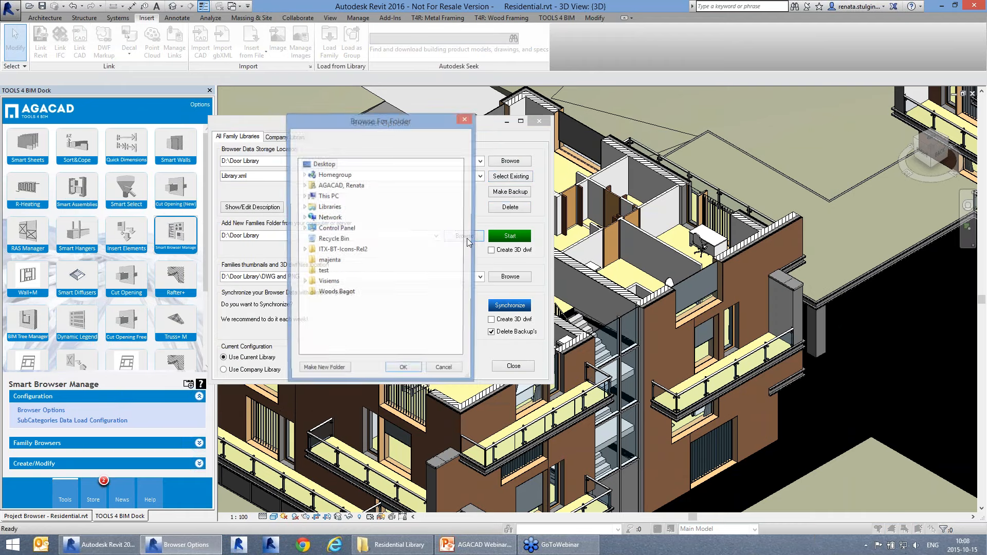
click(330, 198)
click(345, 293)
scroll(381, 257, down, 4)
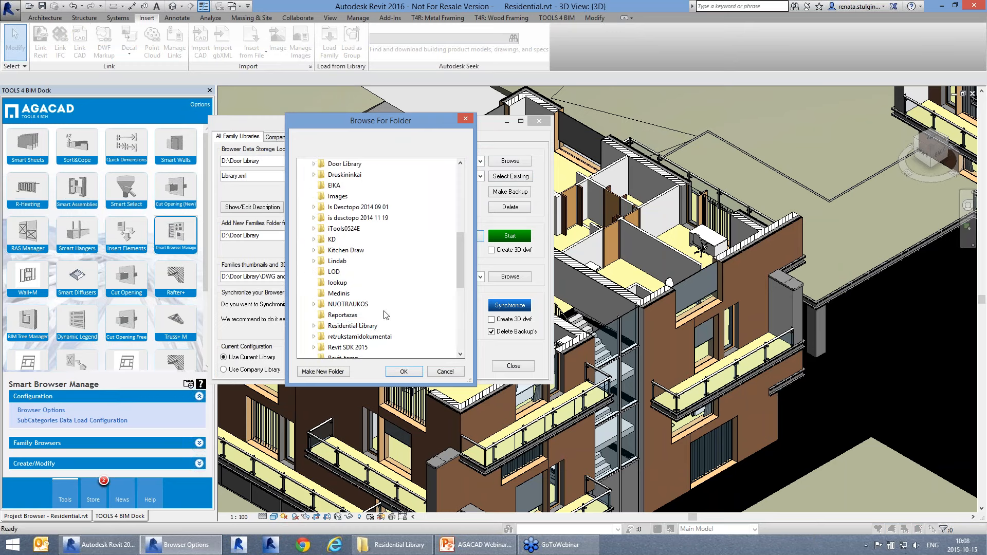
click(353, 293)
click(404, 371)
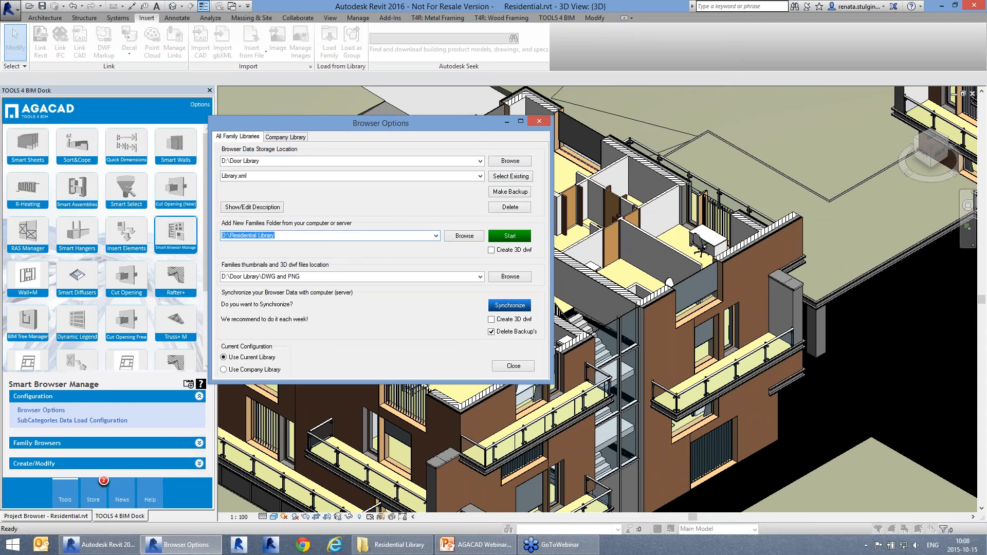
Step: Set the browser data storage location to D:\Residential Library, keeping Library.xml as the data file
drag(261, 162, 221, 162)
text(D:\Residential Library)
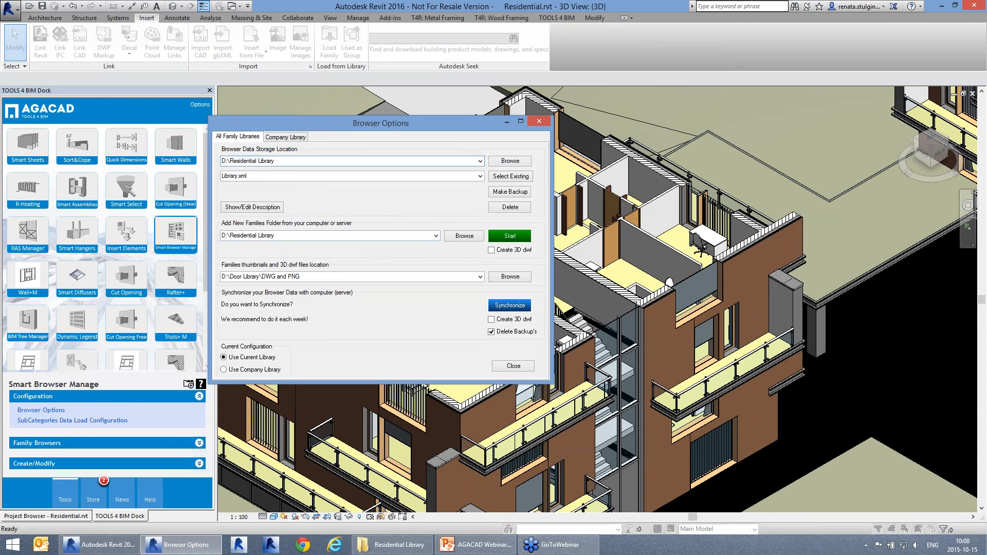
double_click(260, 177)
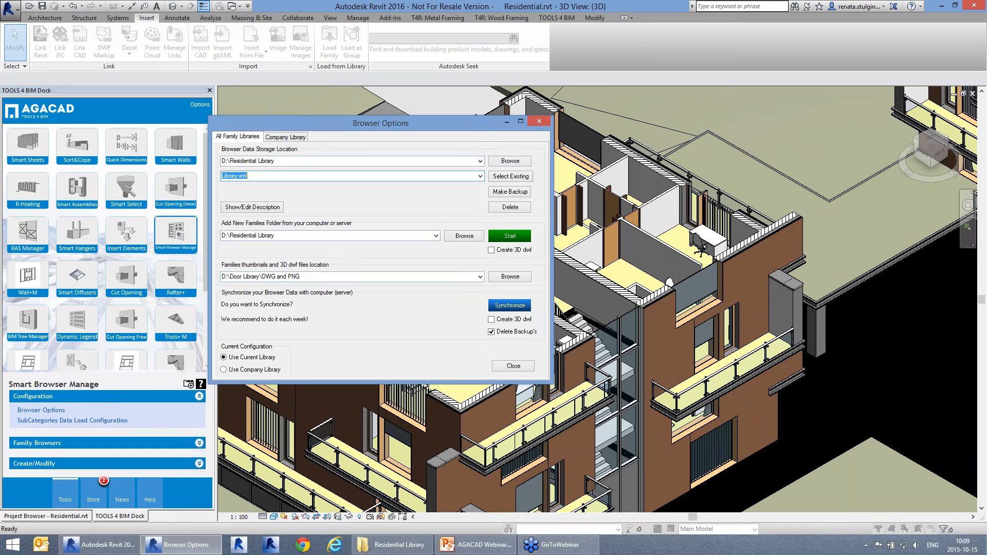
Step: Set the location for family thumbnails and 3D dwf files to D:\Residential Library\DWF and PNG
click(326, 278)
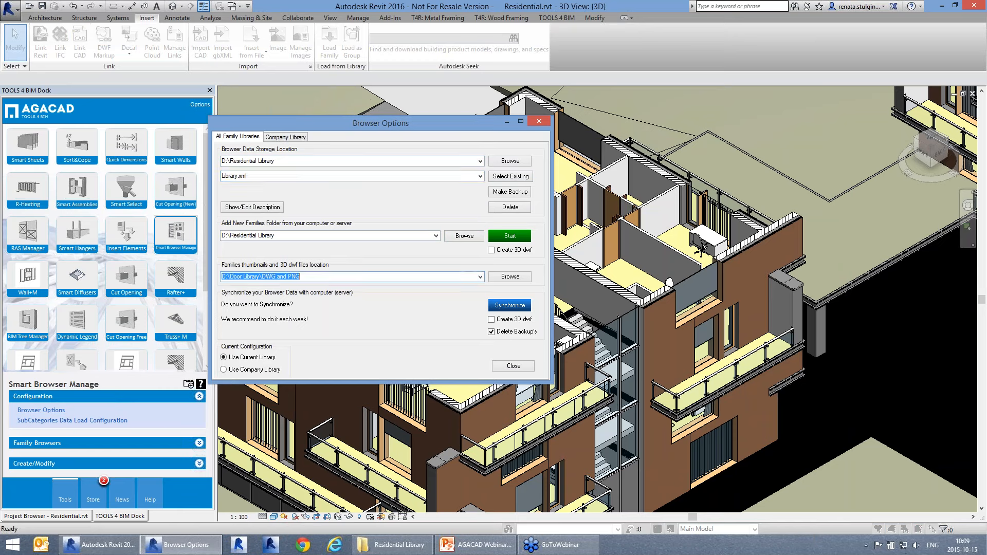
click(509, 278)
double_click(327, 197)
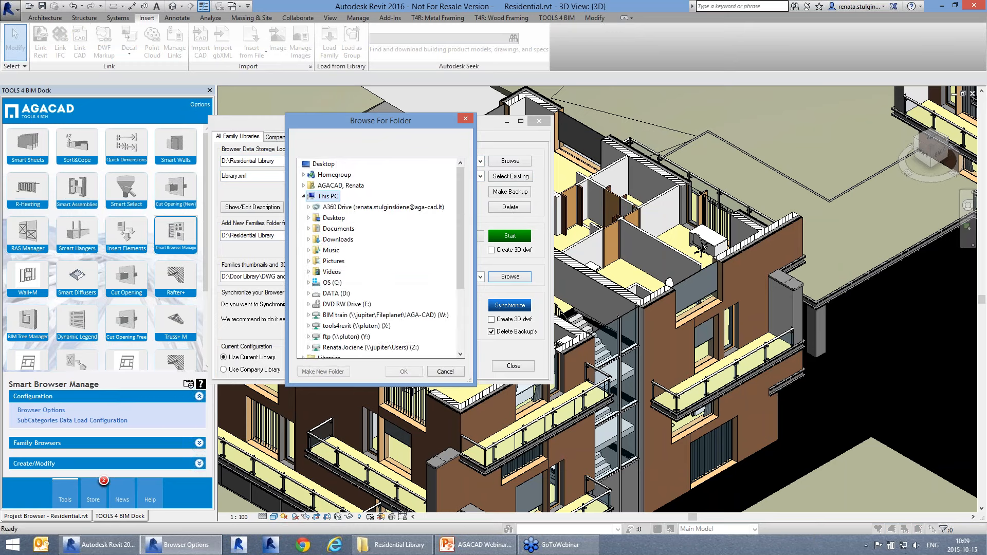
double_click(337, 293)
scroll(396, 309, down, 5)
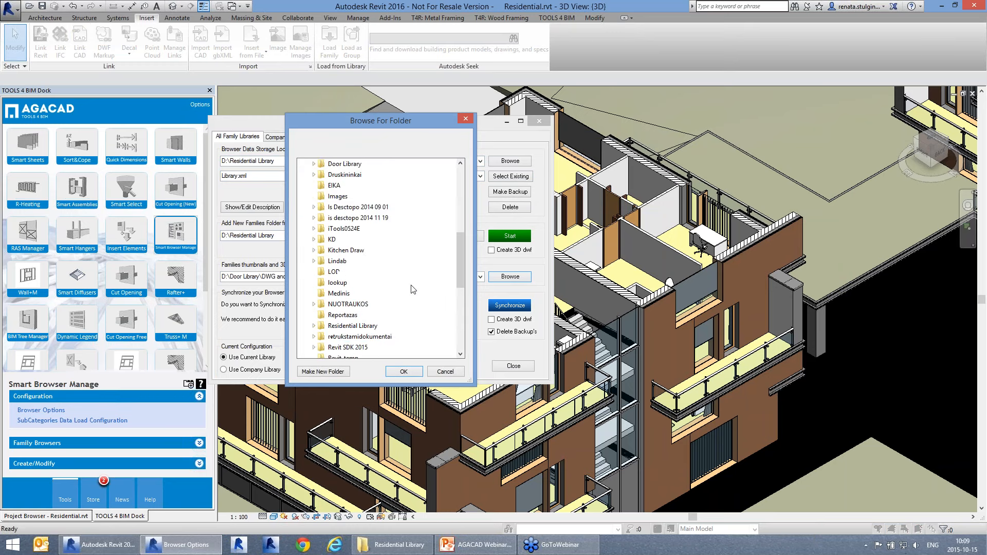
double_click(354, 261)
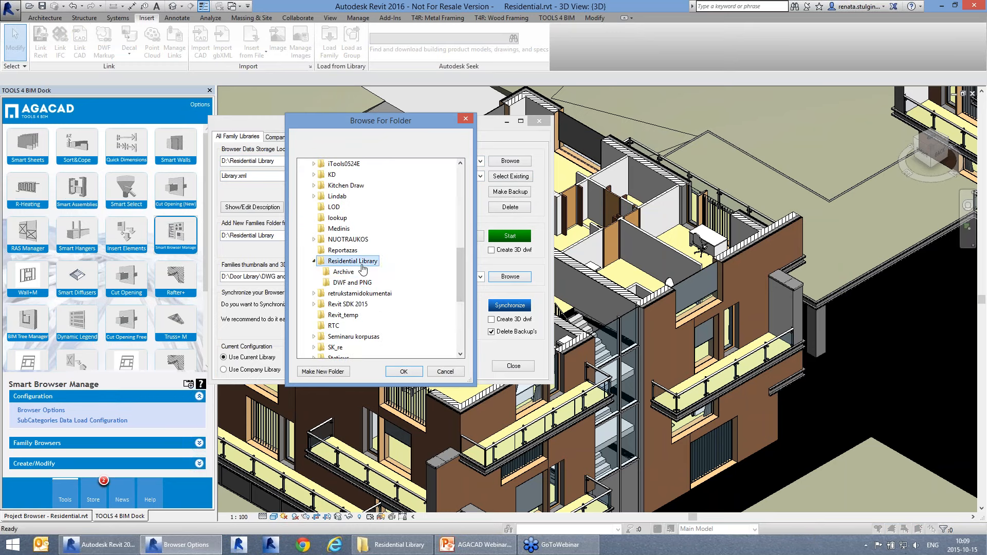
click(354, 283)
click(404, 371)
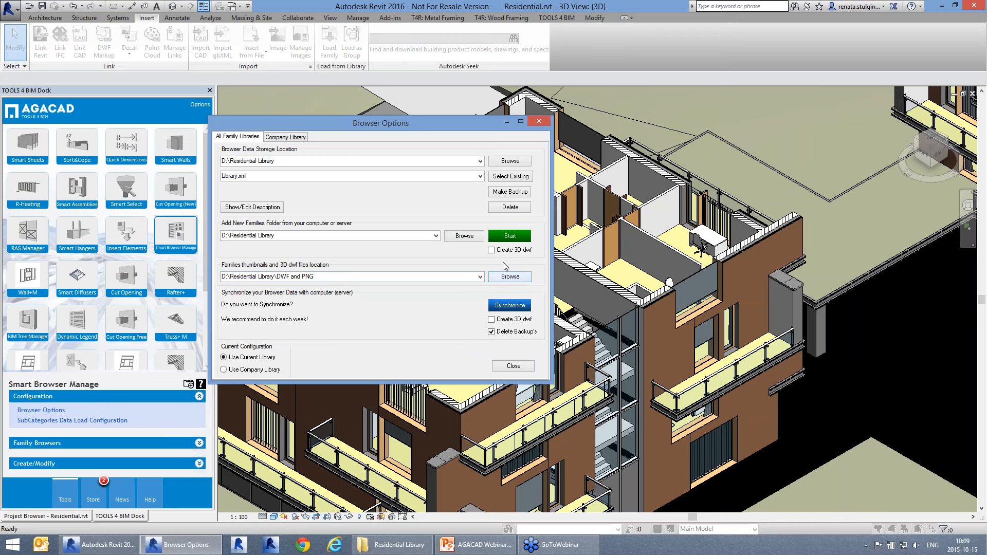
Step: Add the folder's families to the library, entering AGA CAD as the company name and the creator's name in the XML file information
click(507, 236)
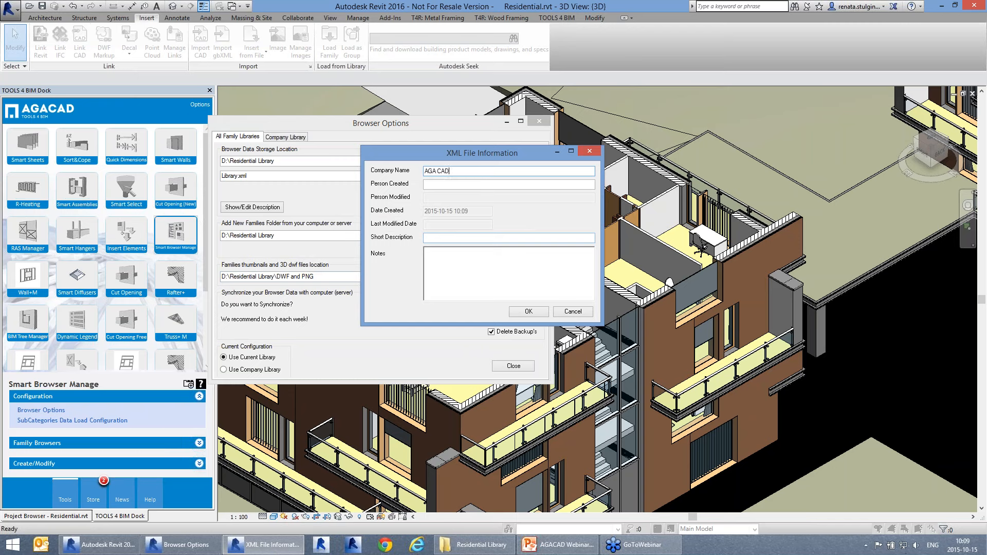
click(427, 184)
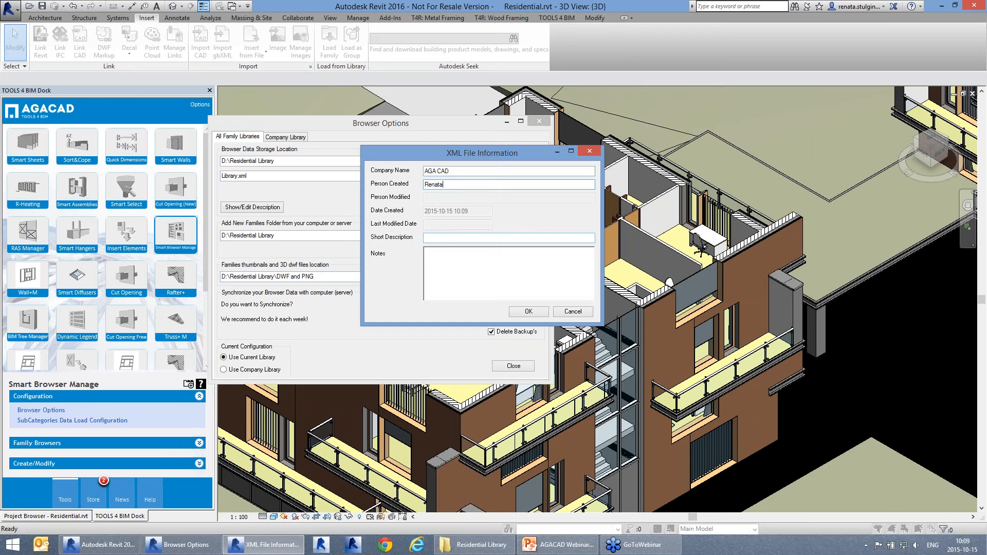
text(Renata)
click(528, 312)
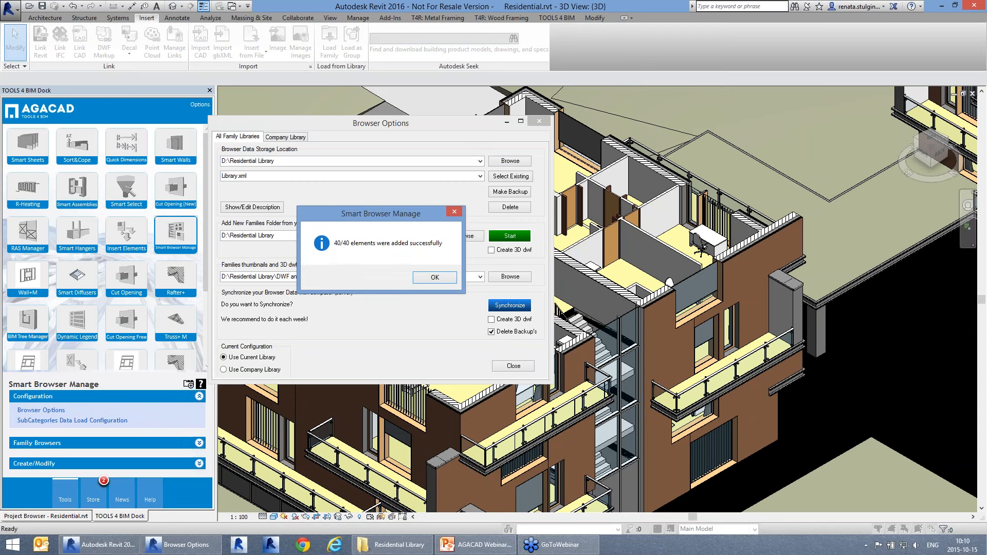
click(434, 278)
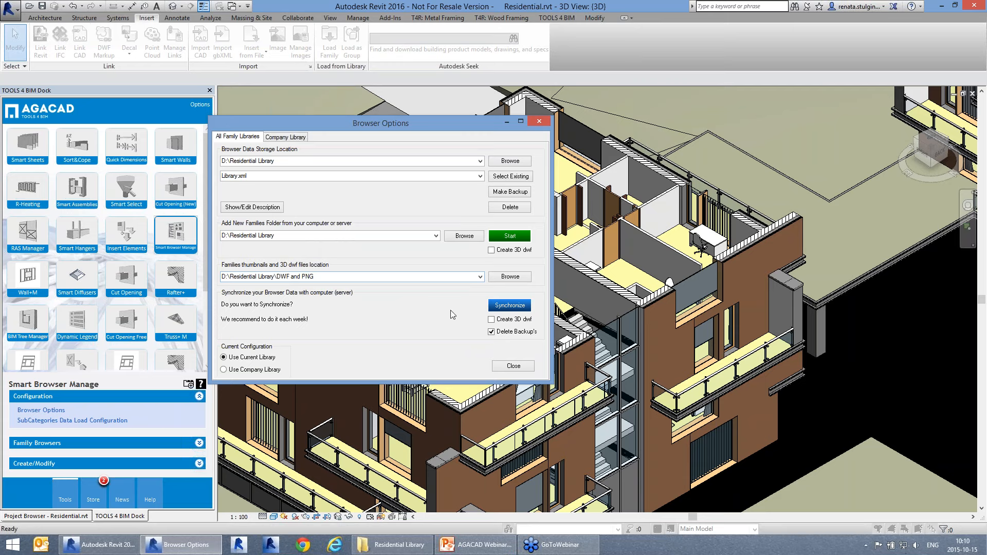
Step: Close the browser options and open the Smart Family Browser for the new Residential Library
click(527, 367)
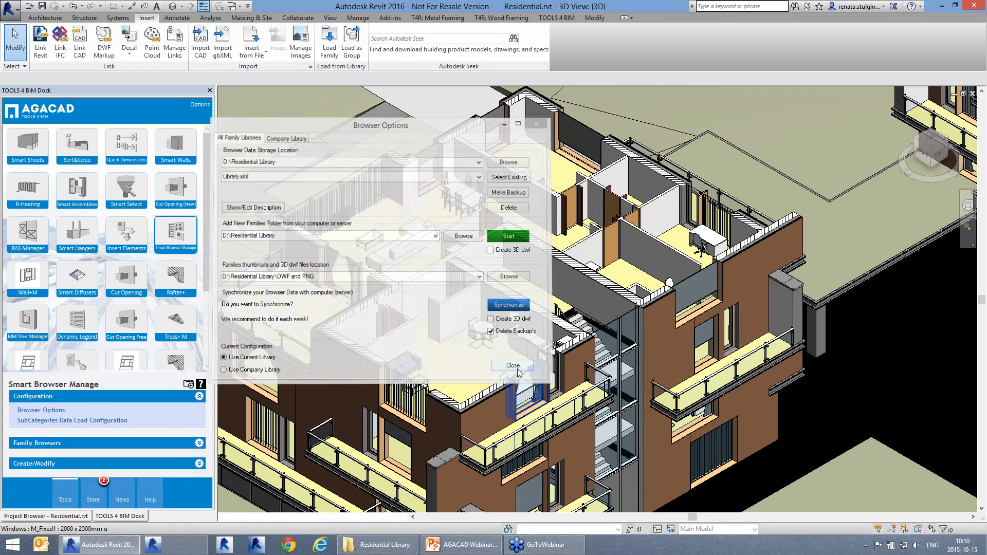
click(130, 443)
click(60, 430)
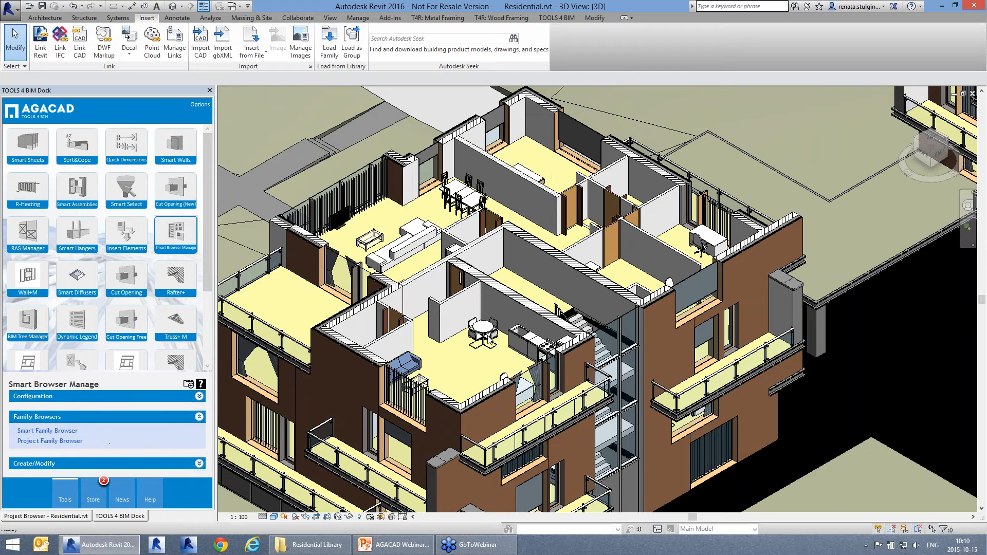
Step: Look through the library's window, boiler and door families and examine the parameters and formulas of the Simonton Reflections 5500 4 Lite patio door
click(403, 172)
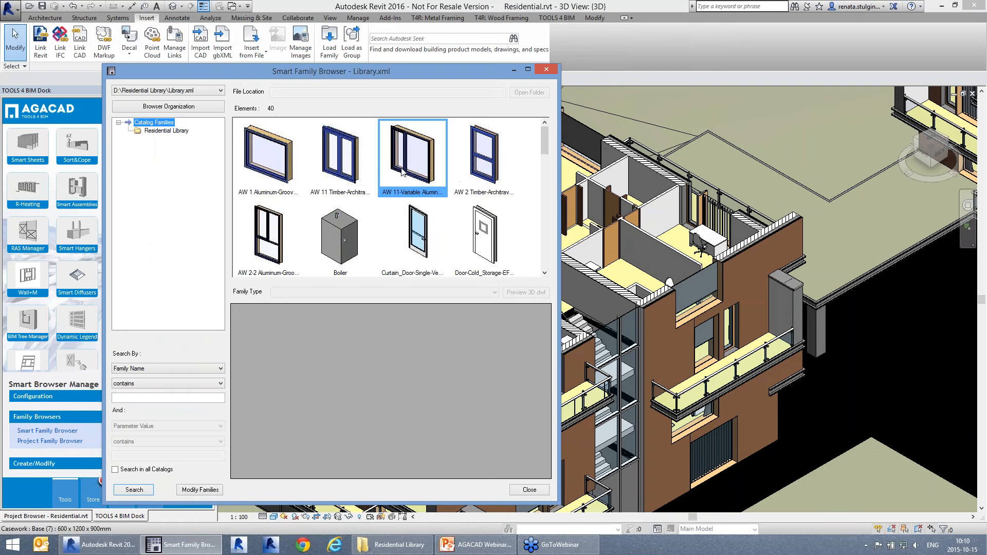
click(340, 157)
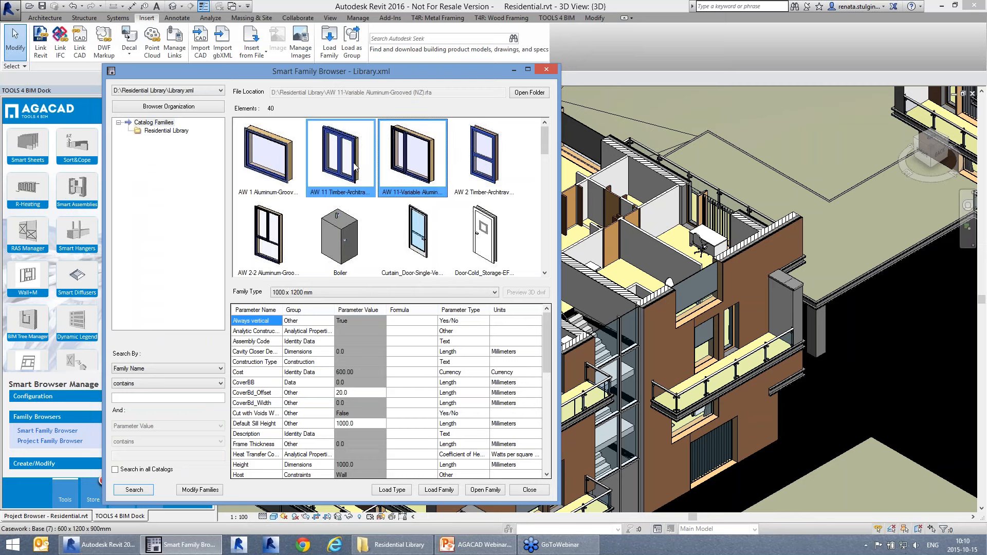
ctrl+click(269, 161)
click(339, 236)
scroll(406, 231, down, 2)
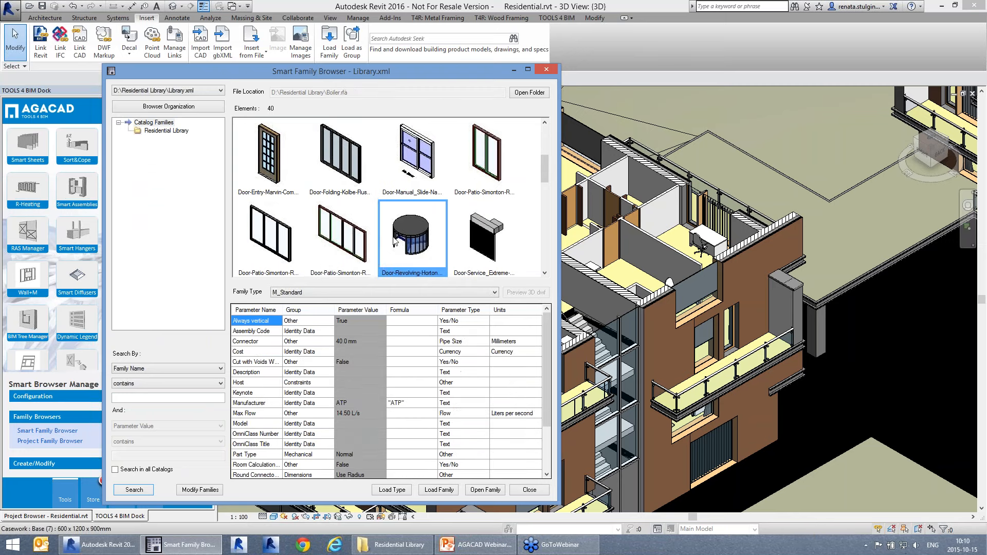
click(355, 225)
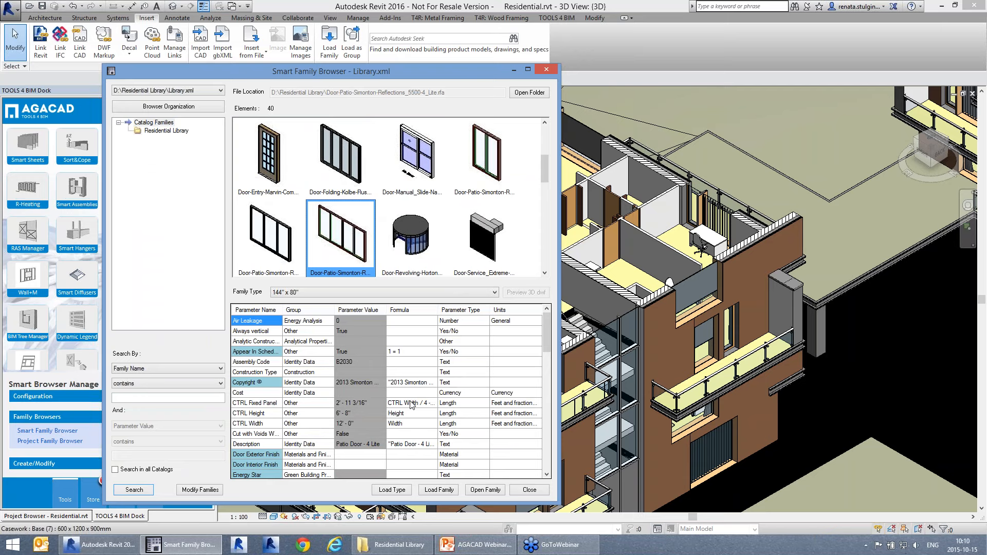
scroll(419, 415, down, 2)
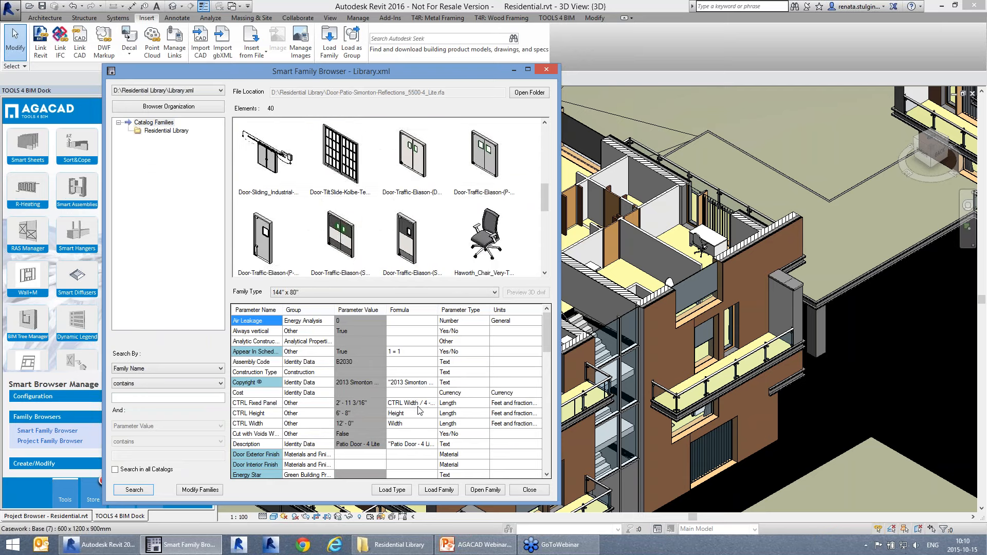
scroll(418, 406, up, 1)
scroll(416, 401, down, 5)
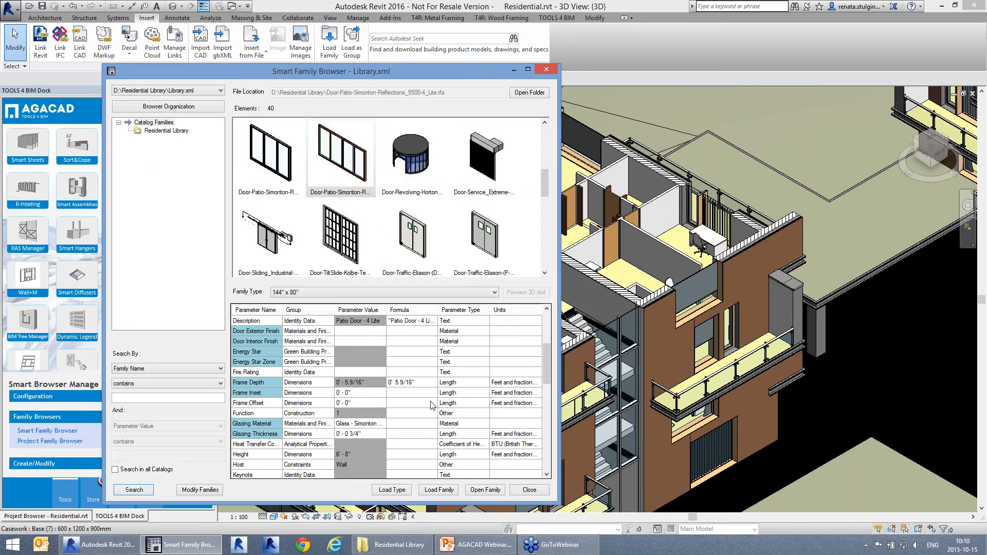
scroll(431, 405, down, 3)
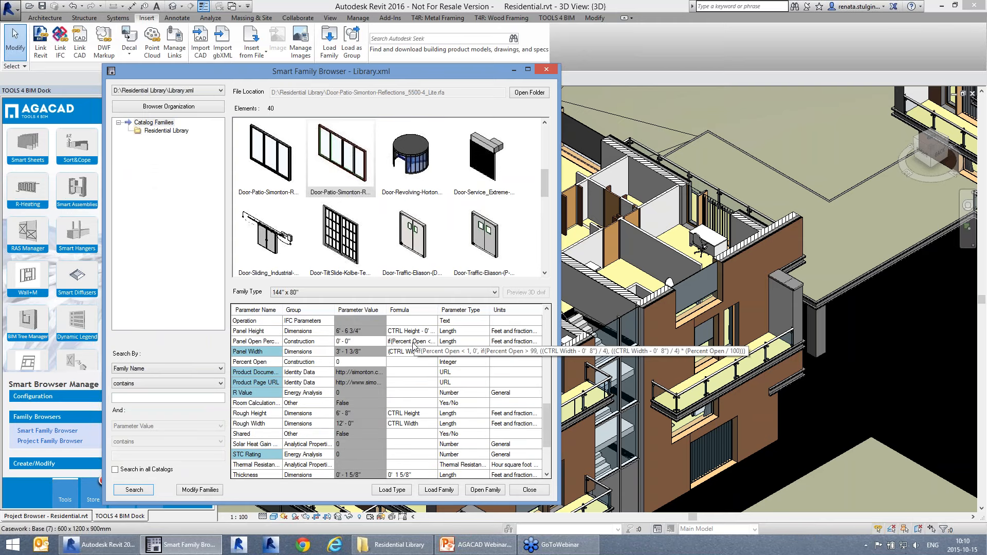
click(373, 184)
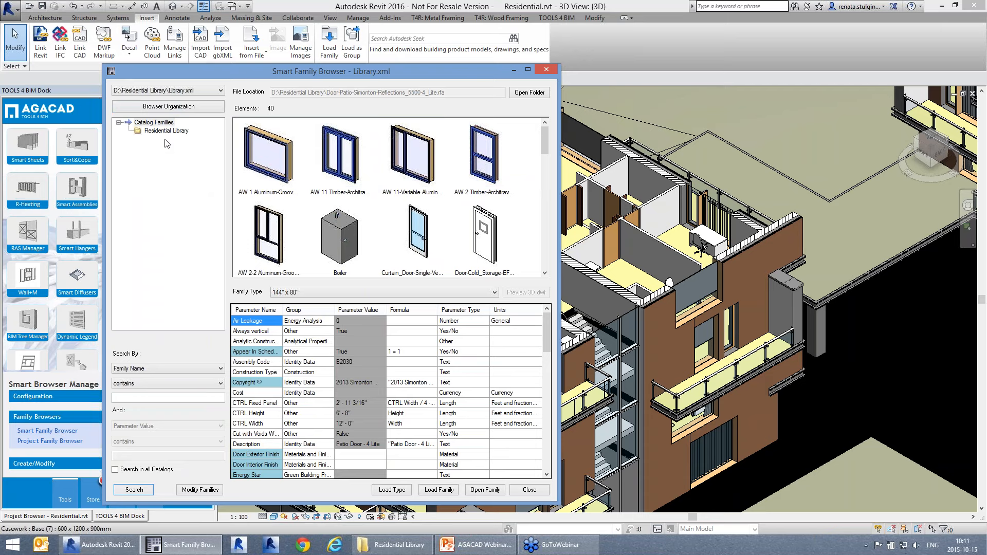
Step: Organize the family catalog by Category and Host Type instead of by Folder
click(178, 107)
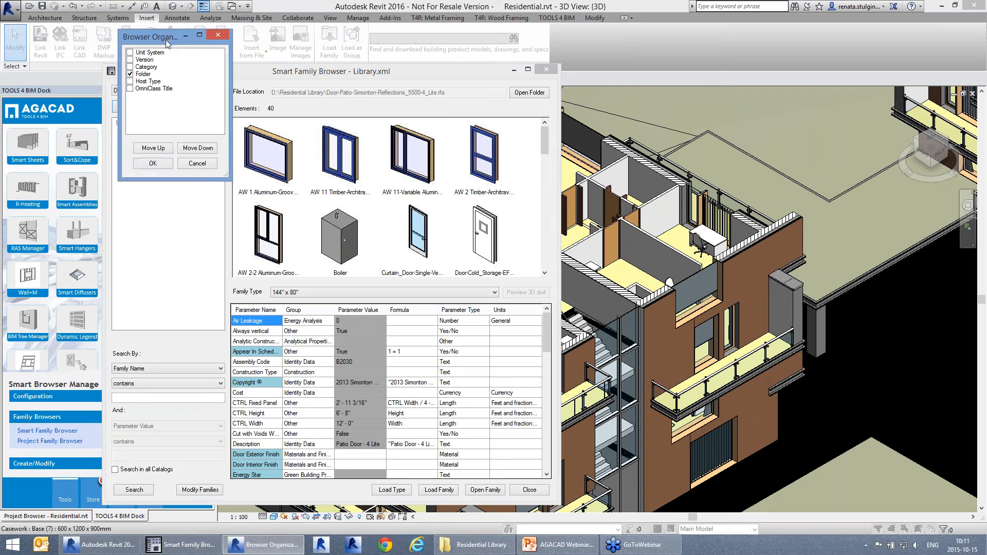
drag(163, 37, 233, 140)
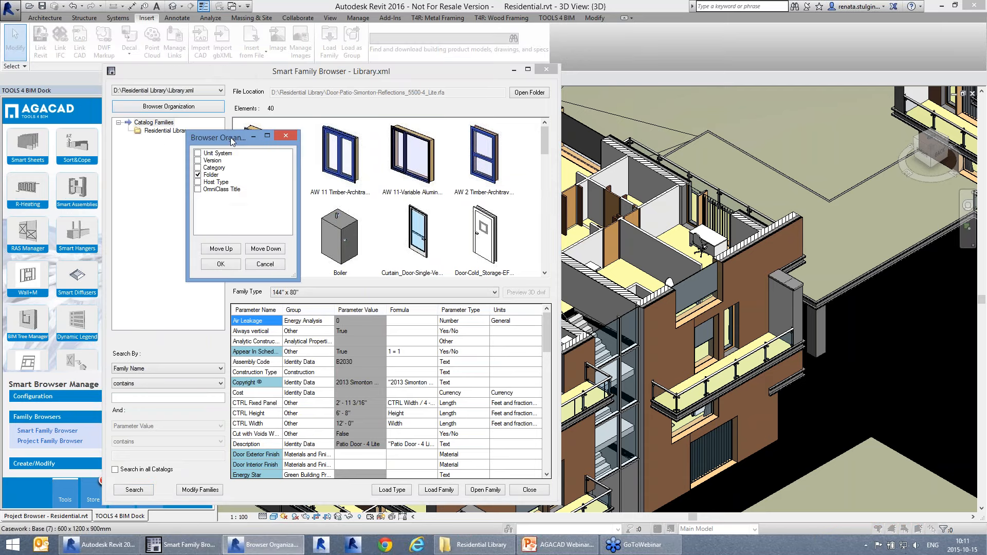
click(198, 168)
click(197, 175)
click(198, 183)
click(220, 264)
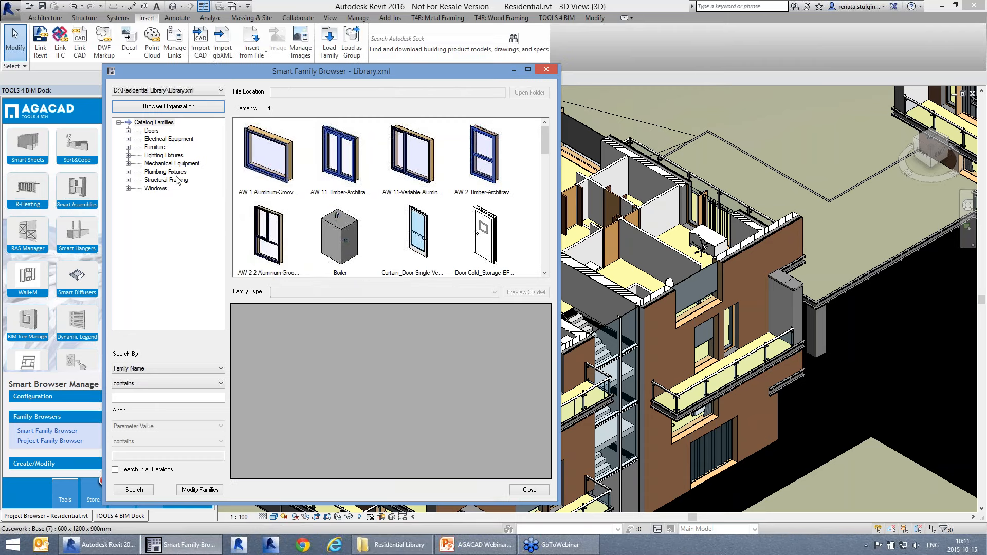
Step: Expand the door, electrical, furniture, mechanical, structural framing and plumbing categories to examine their host types
click(128, 131)
click(128, 156)
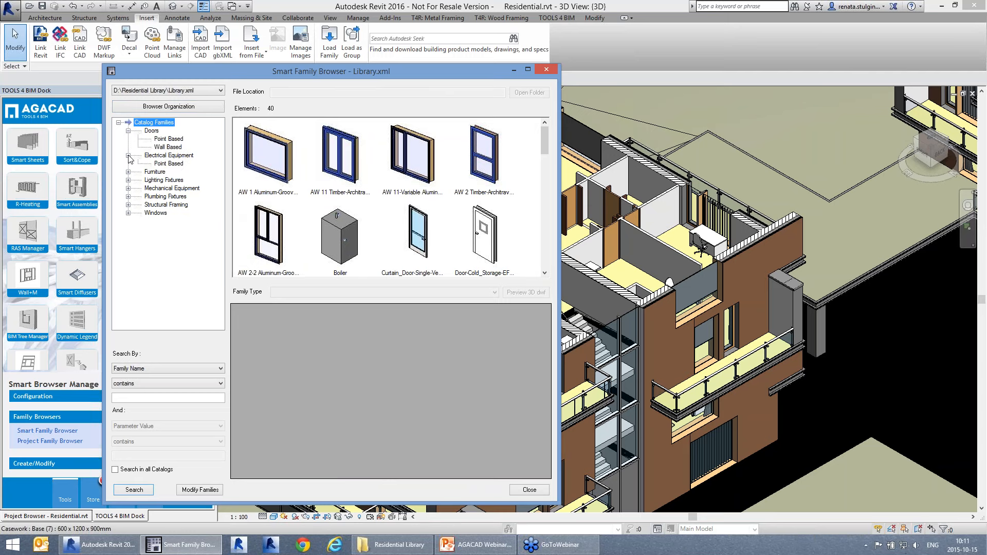
click(128, 172)
click(128, 196)
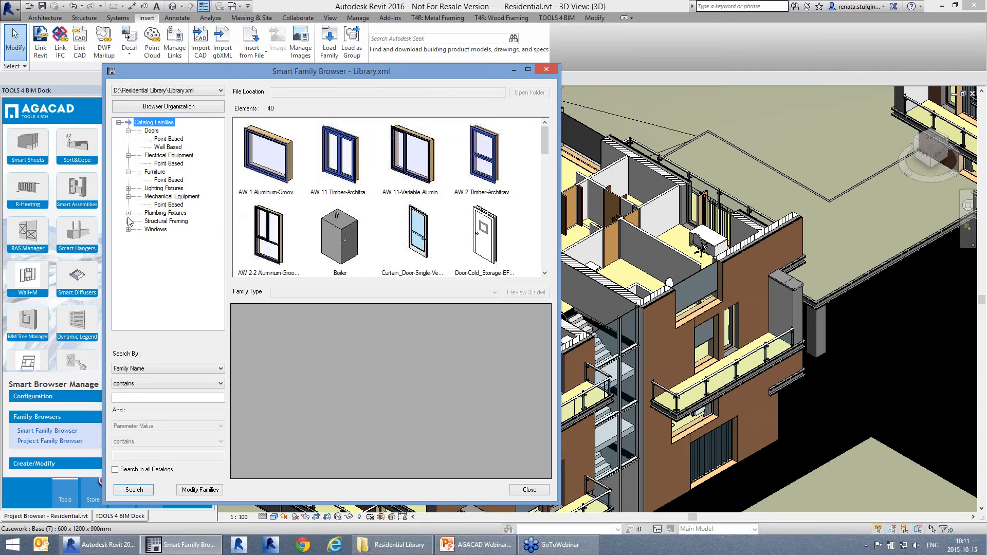
click(128, 221)
click(154, 213)
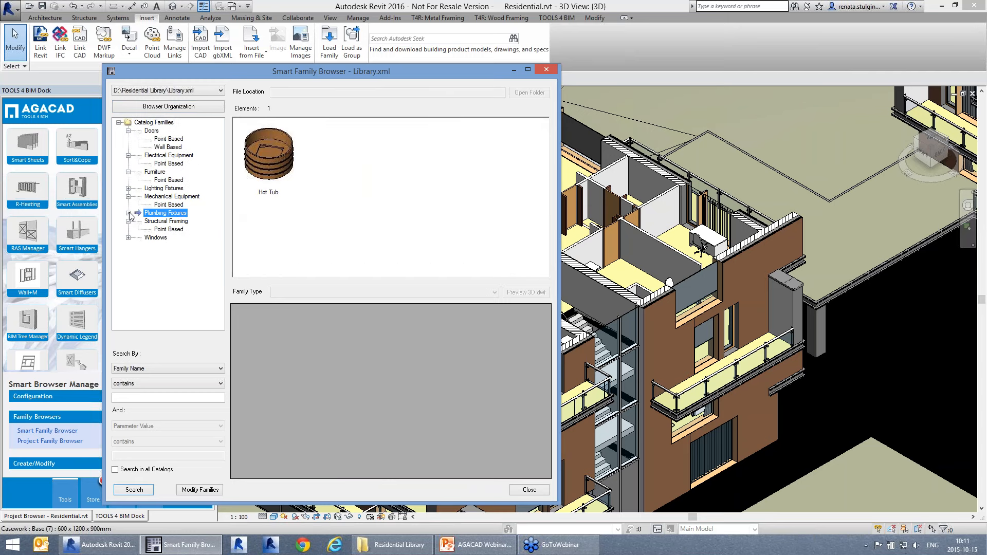
click(128, 213)
Step: Reorder the catalog organization so that Host Type comes above Category
click(168, 107)
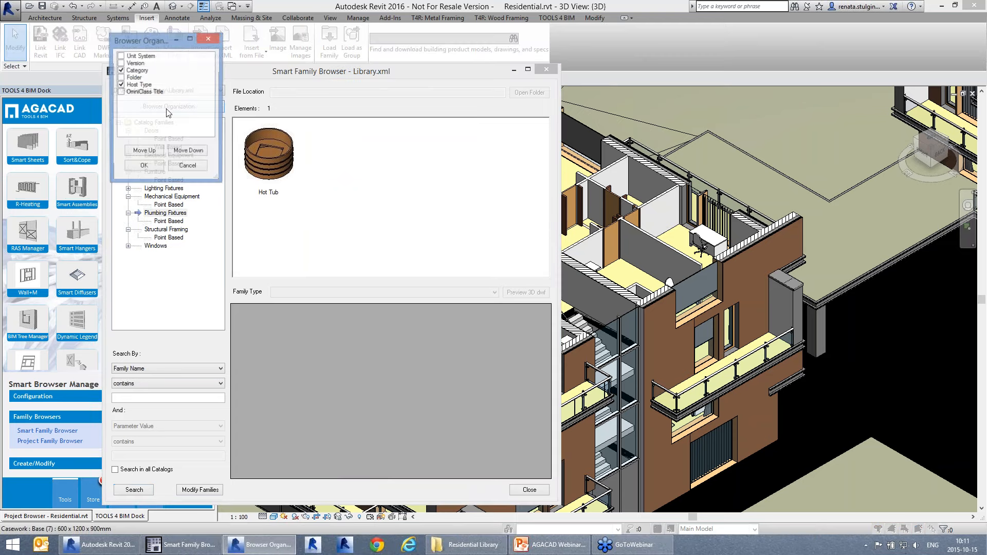
click(136, 85)
click(144, 151)
click(144, 151)
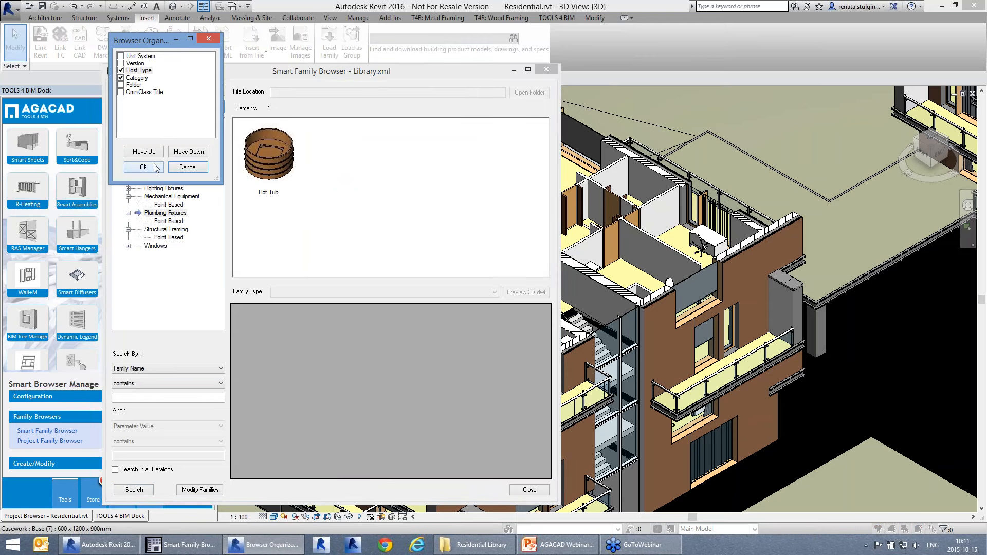
click(143, 167)
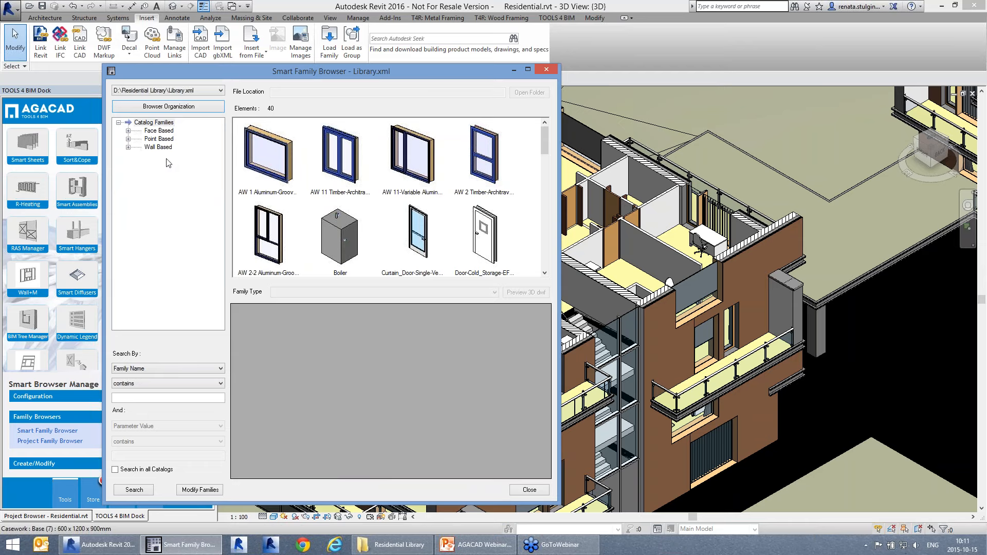
Step: Expand the Face Based and Wall Based groups and examine the wall-based doors, lighting fixtures and windows
click(128, 131)
click(128, 155)
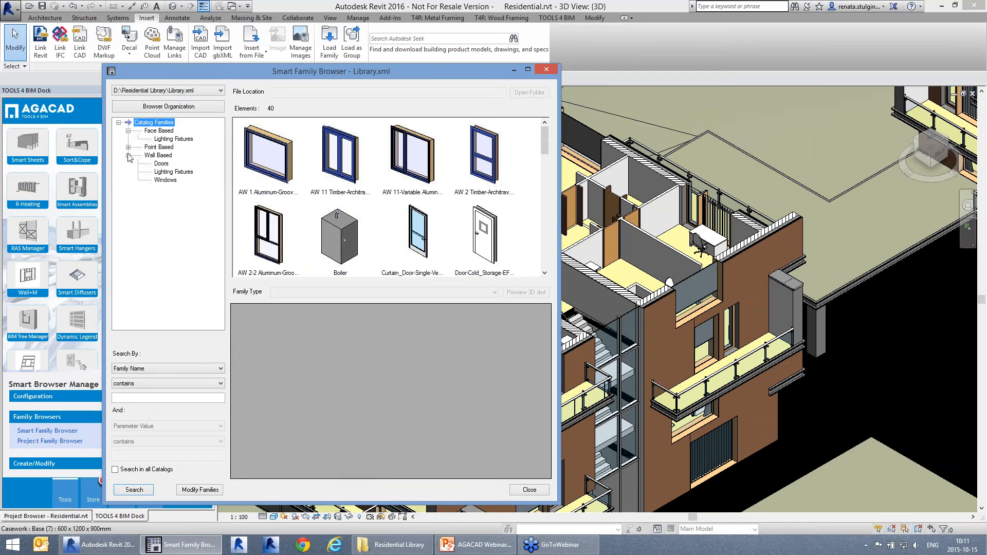
click(157, 157)
click(159, 164)
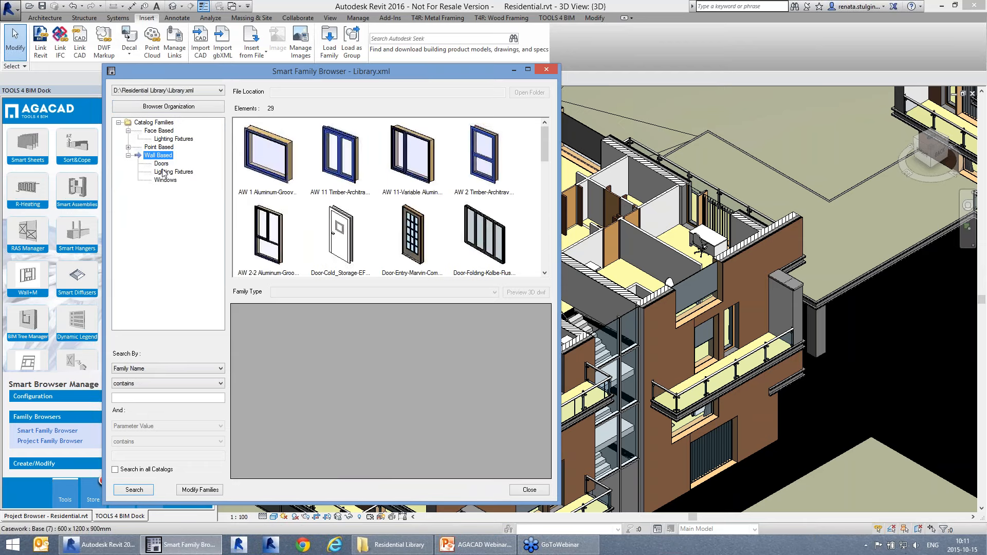
click(165, 173)
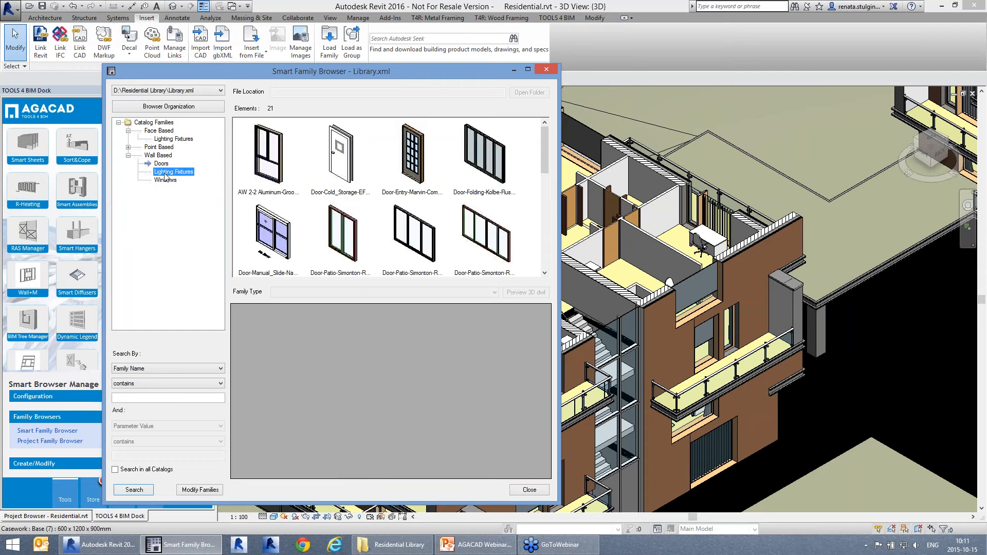
click(165, 180)
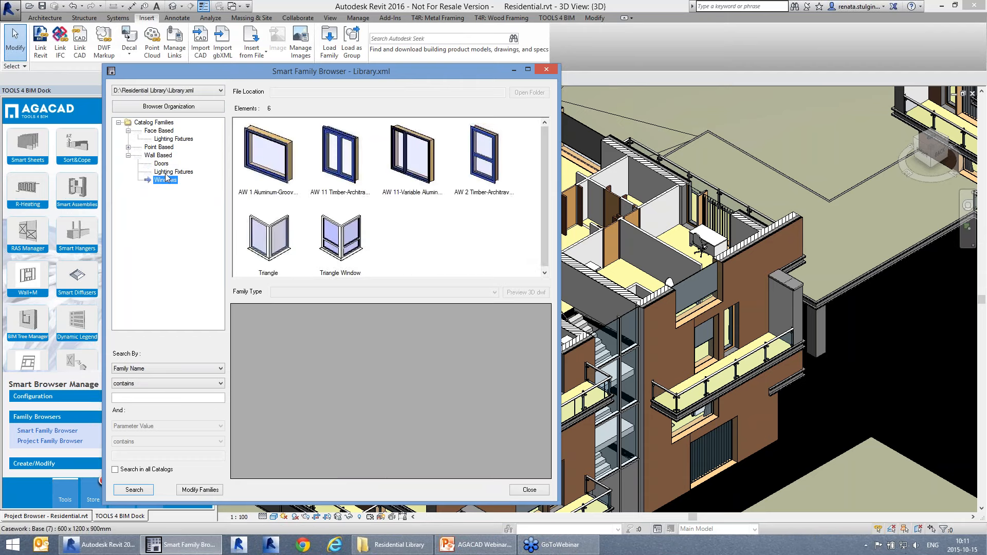
click(165, 173)
click(162, 165)
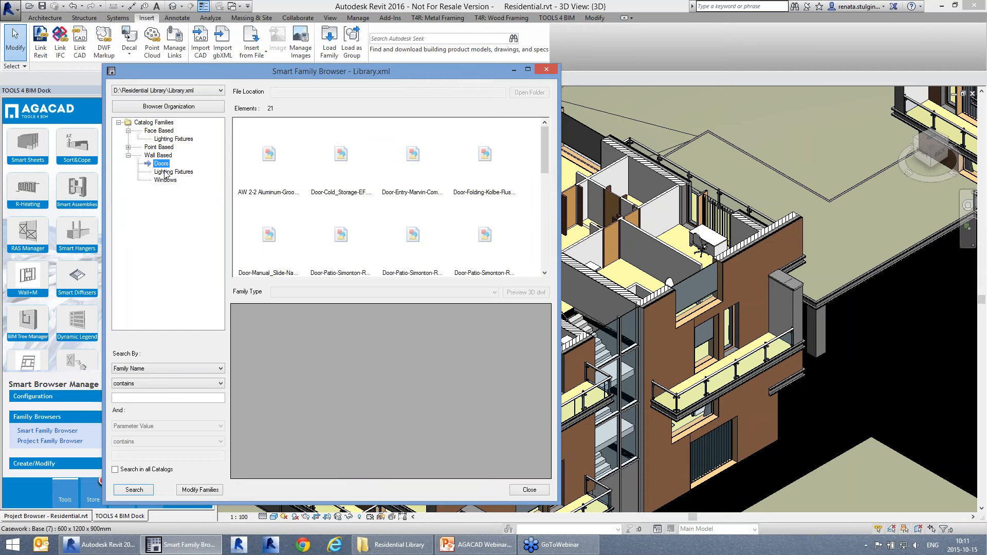
Step: Place the ow1224 outdoor wall sconce from the wall-based Lighting Fixtures on the brown exterior wall beside the window below the balcony
click(166, 172)
click(359, 148)
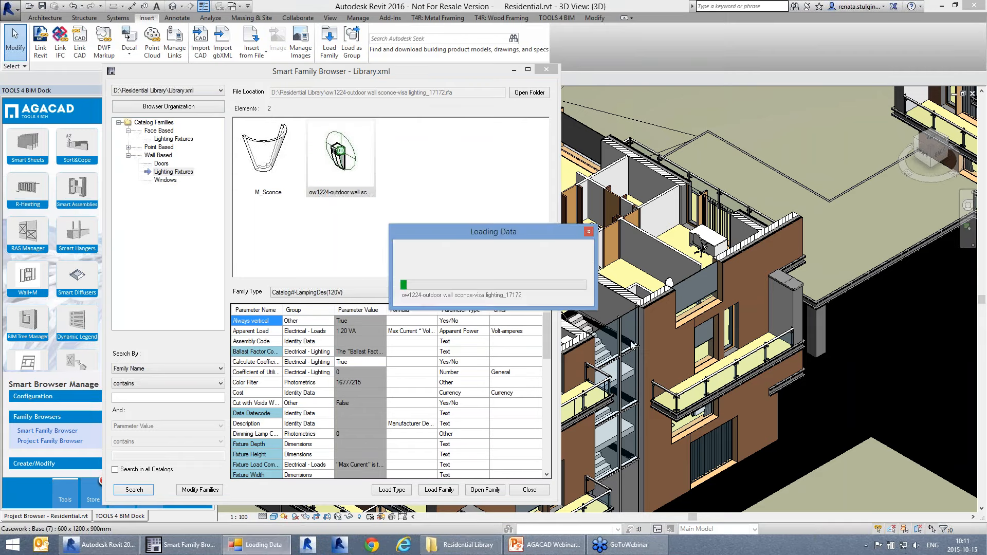
scroll(475, 389, up, 6)
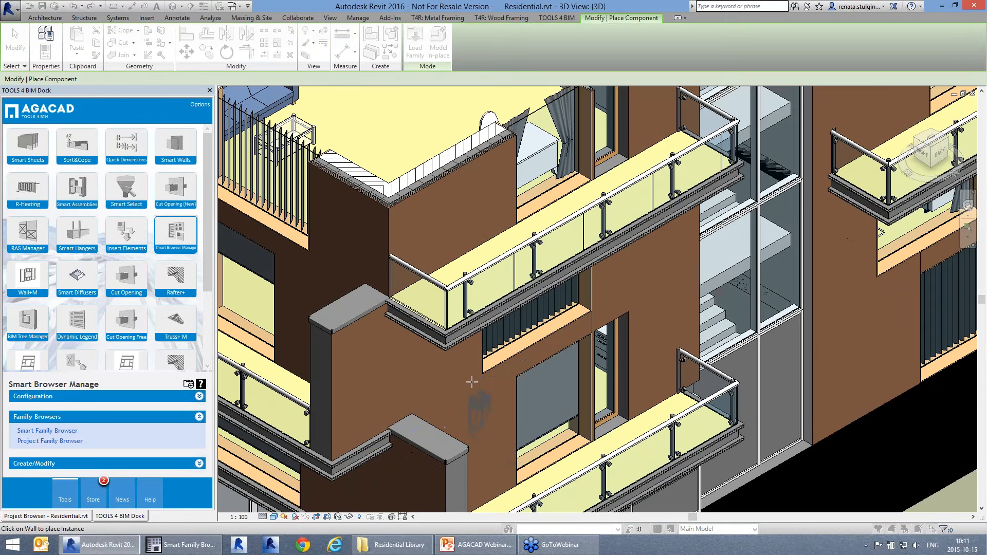
click(472, 381)
key(Escape)
key(Escape)
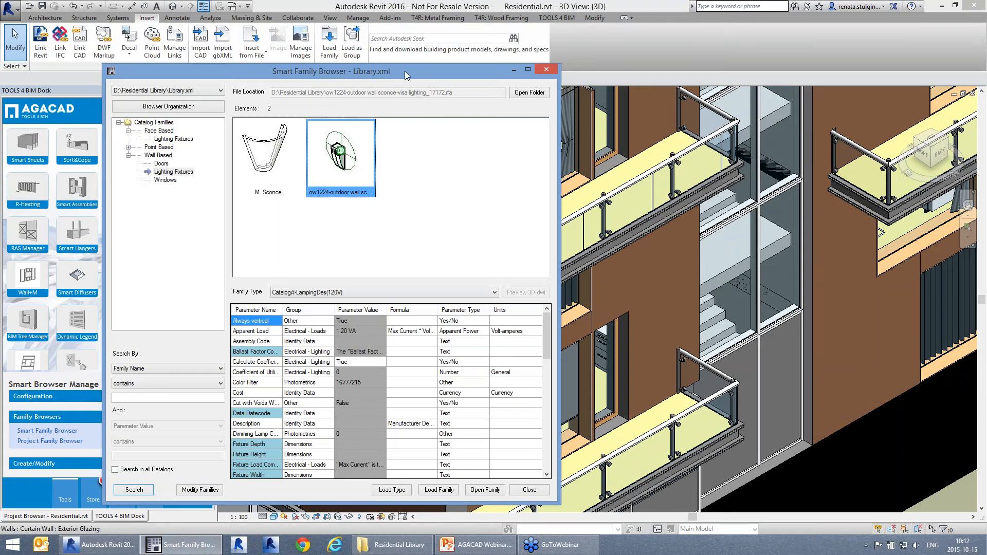
Step: Switch the family browser to the Library.xml of the RVT 2016 US Metric library
drag(405, 71, 429, 69)
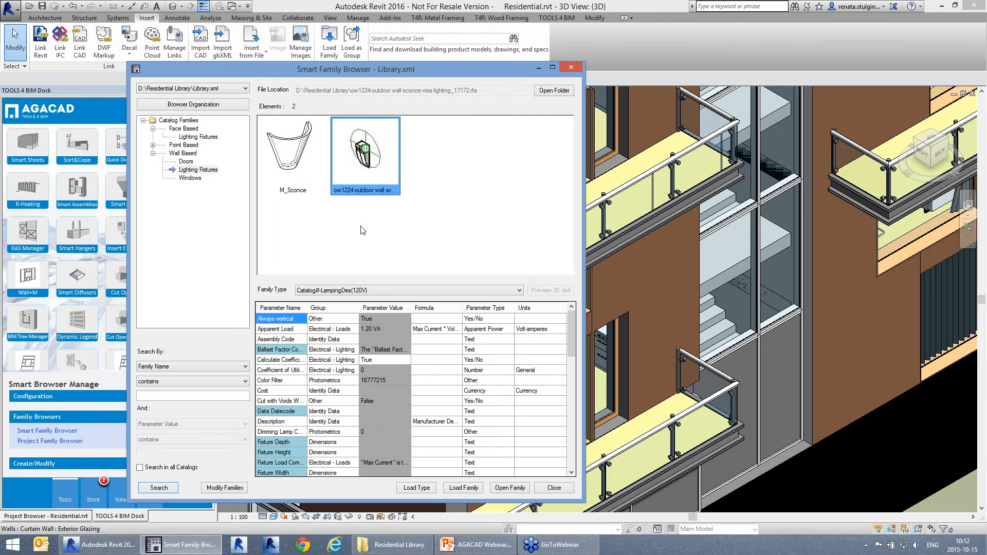
click(194, 90)
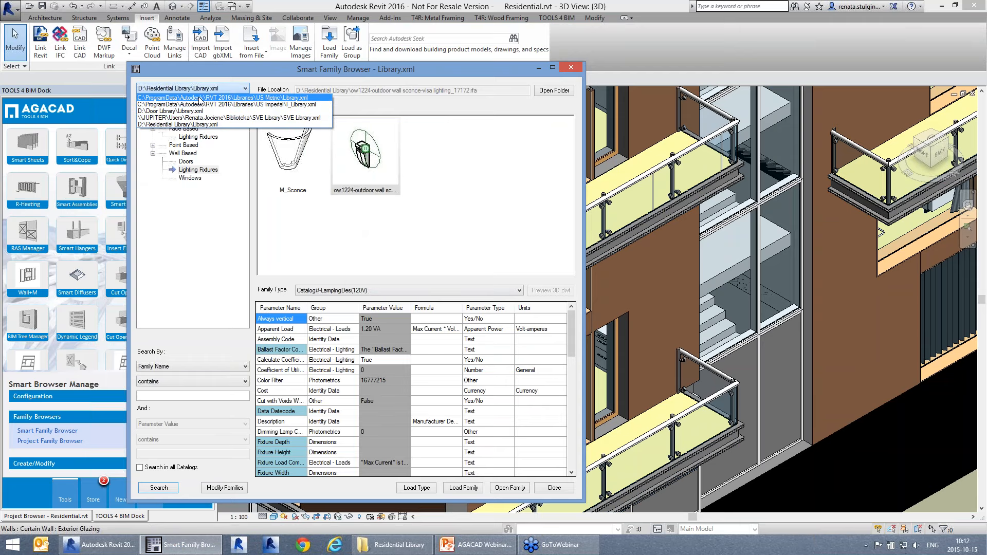
click(199, 98)
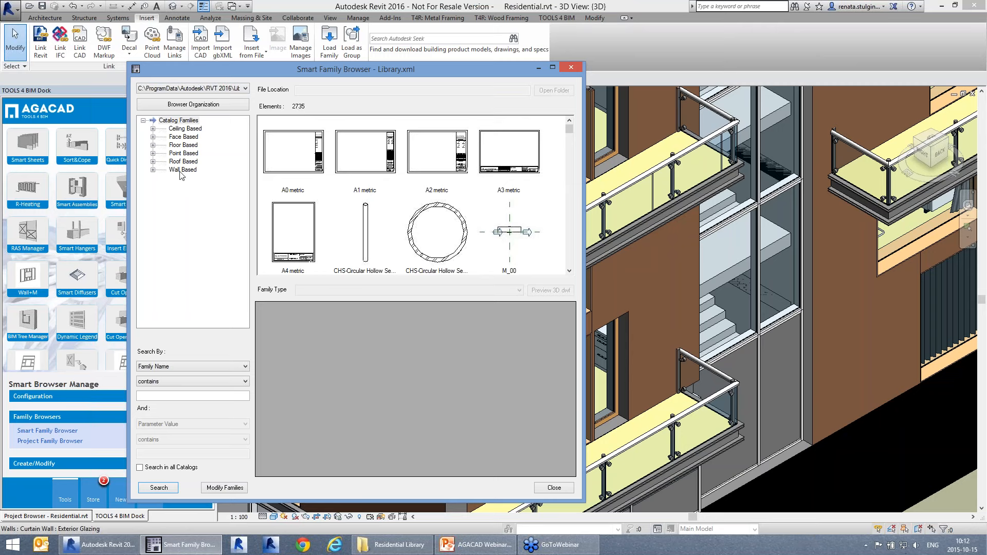
Step: Examine the US Metric library's wall-based families, including its lighting, plumbing and electrical fixtures
click(152, 169)
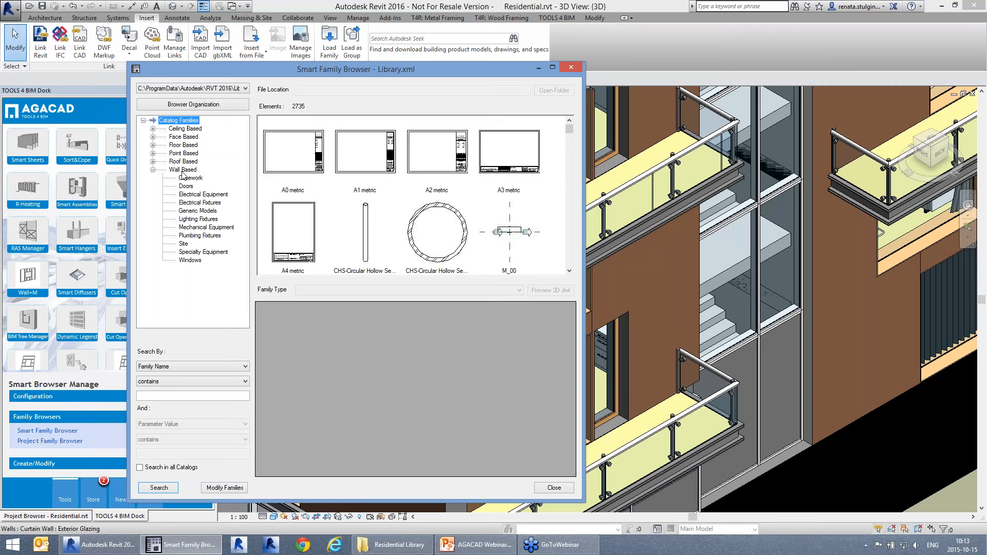
click(182, 172)
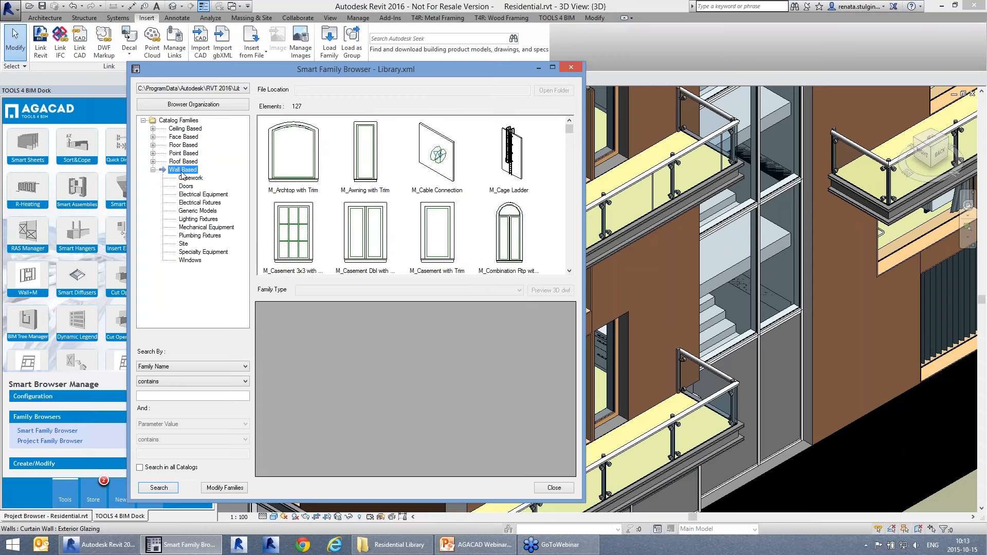
click(191, 220)
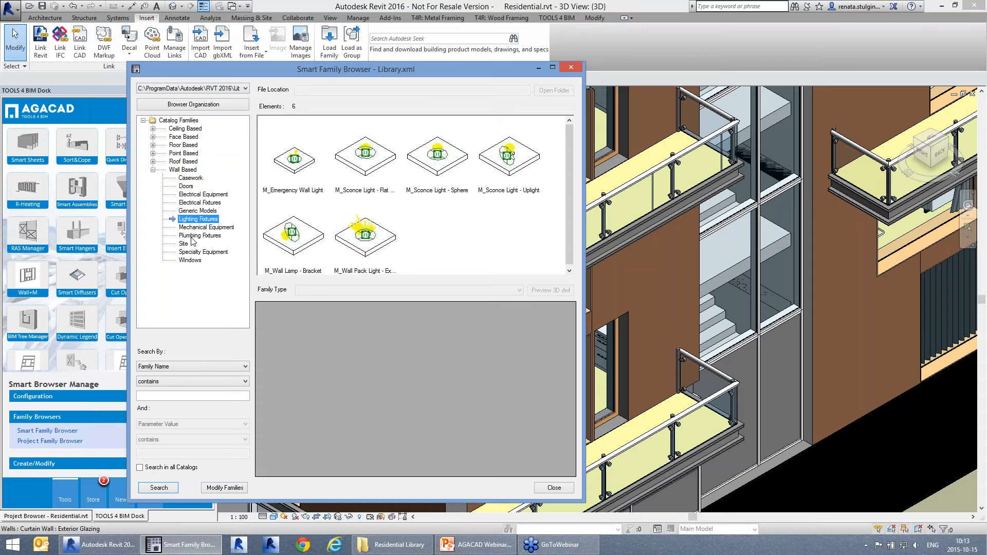
click(192, 236)
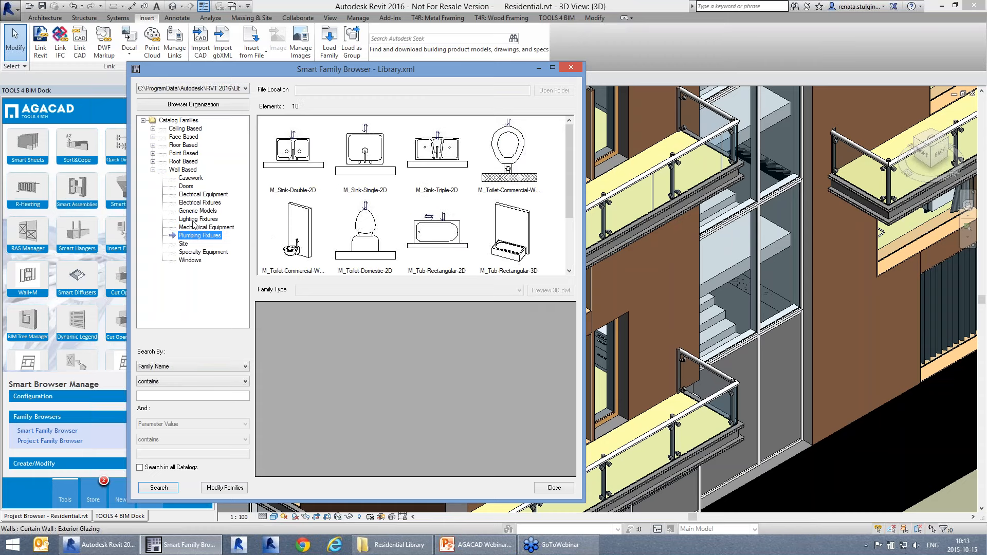
click(194, 204)
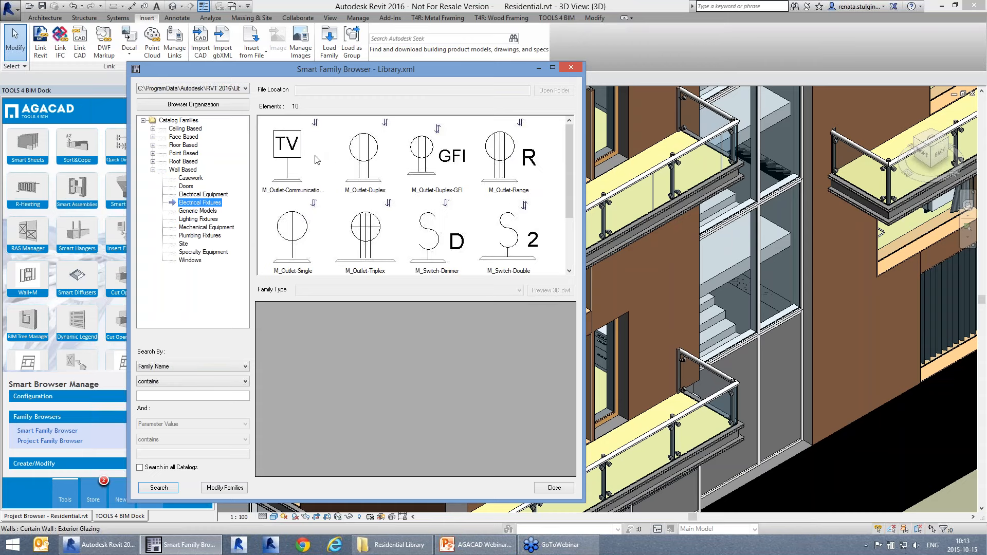
Step: Review the US Metric library's wall-based electrical equipment, doors, lighting, plumbing and windows, including the M_Sconce Light - Flat parameters
click(207, 196)
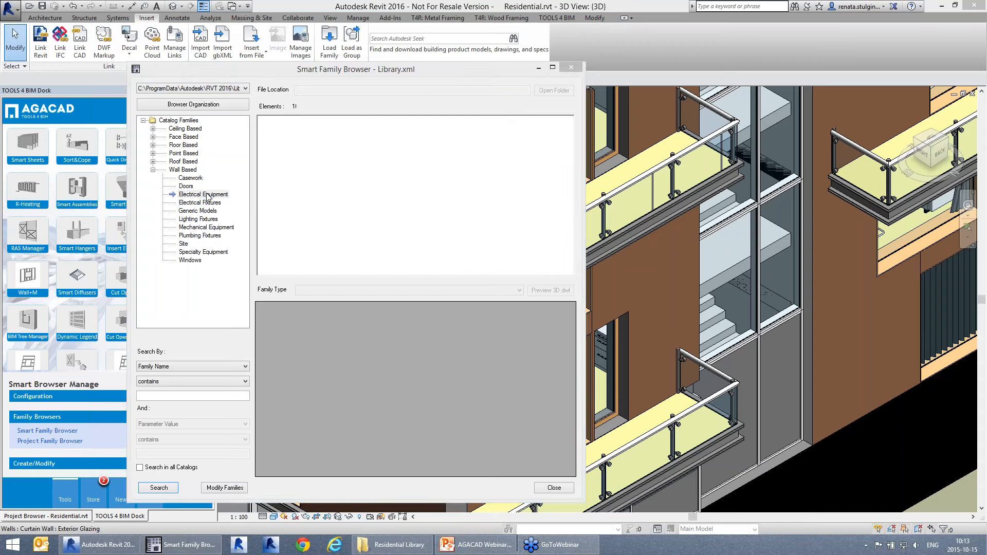
click(188, 186)
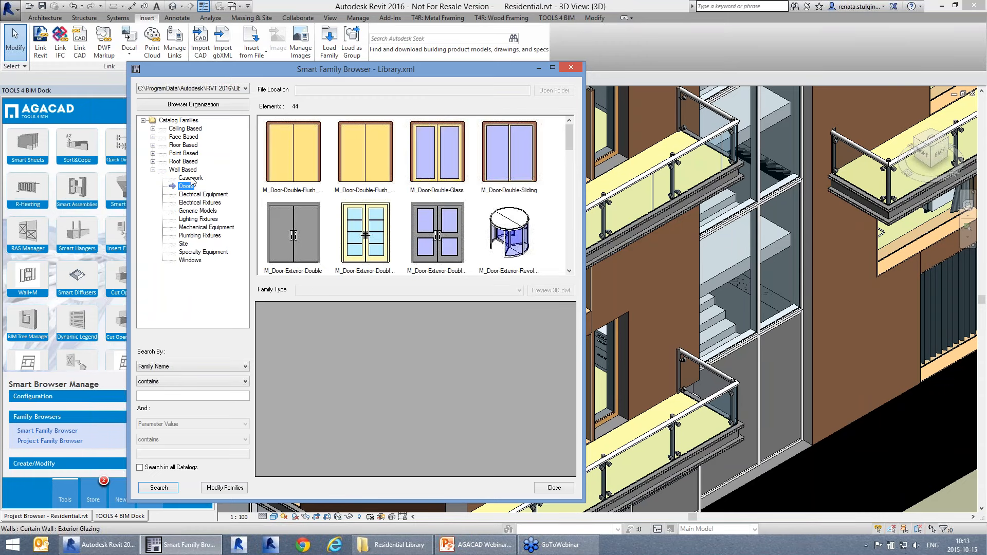
click(199, 219)
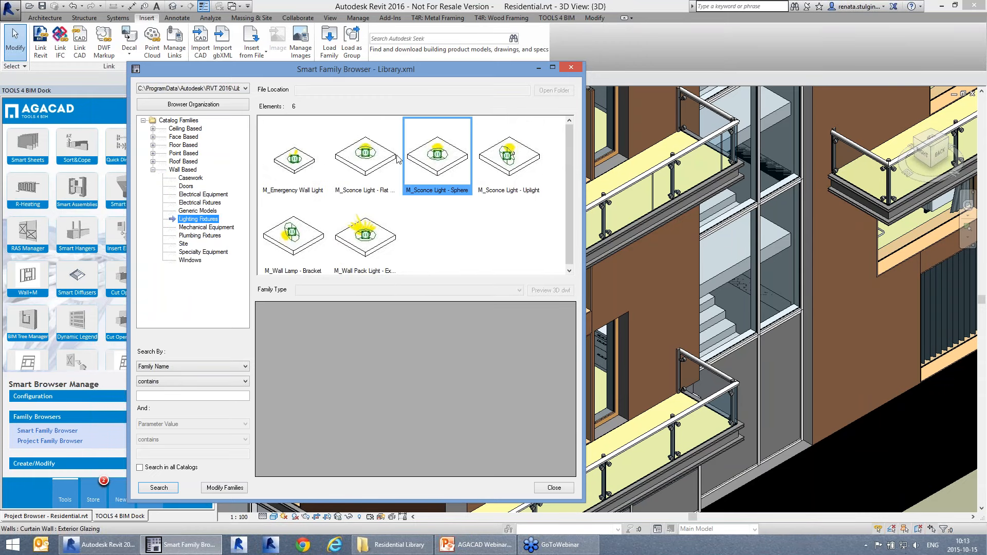
click(395, 158)
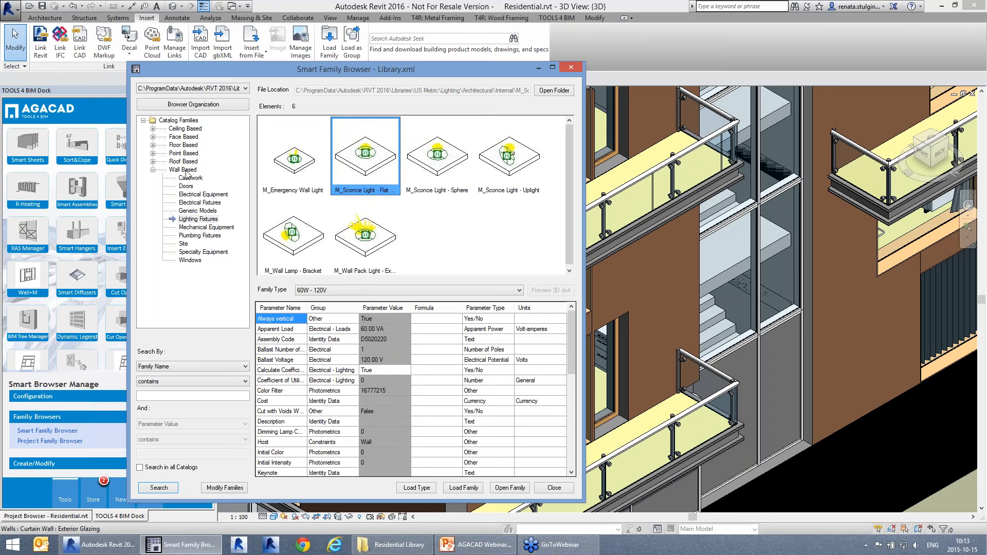
click(186, 187)
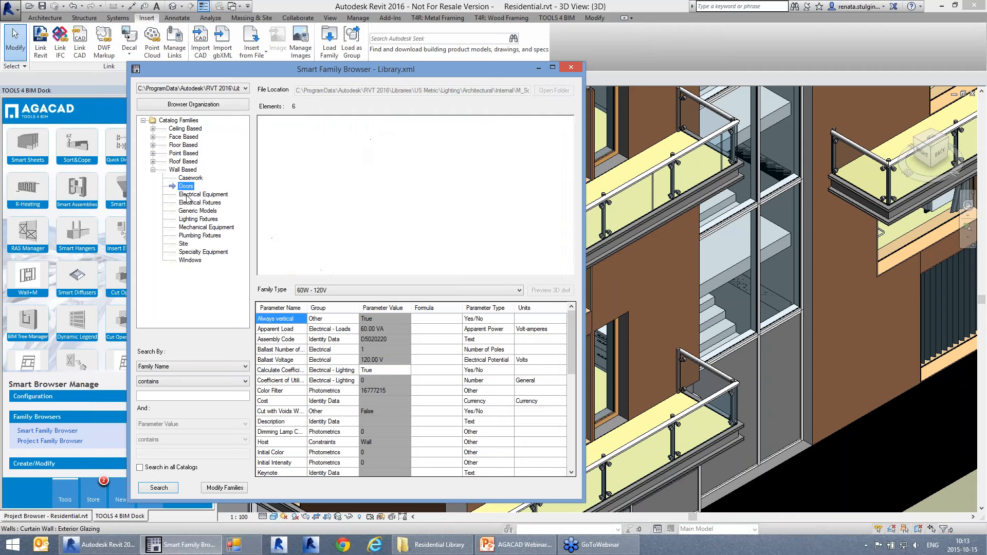
click(189, 236)
click(190, 261)
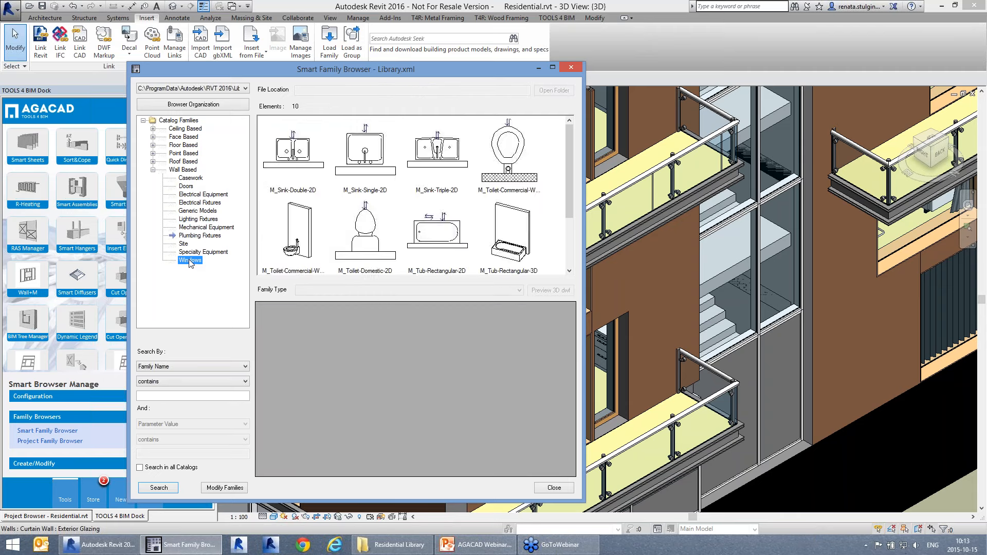
click(185, 170)
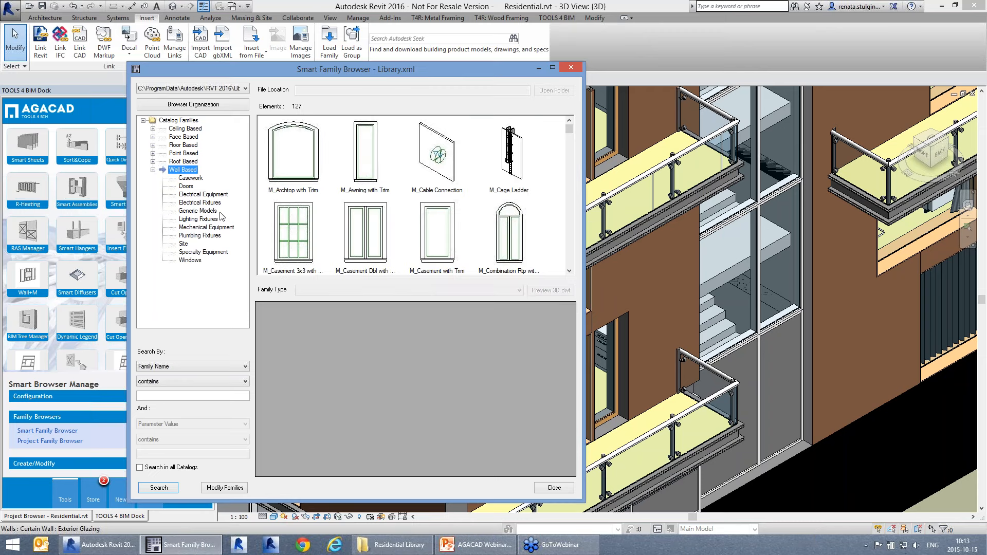
Step: Search all catalogs for families whose parameter name contains "material" and parameter value contains "steel"
click(178, 367)
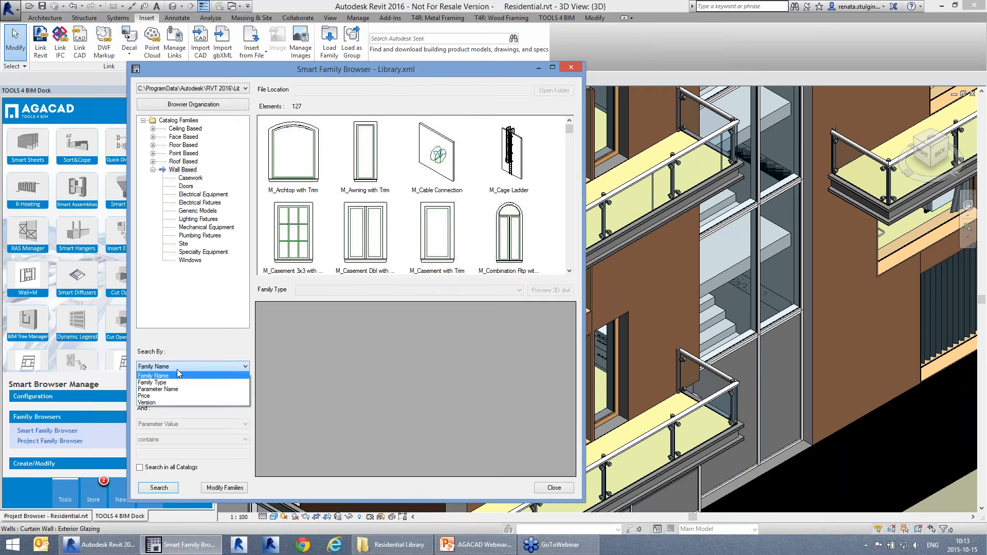
click(178, 390)
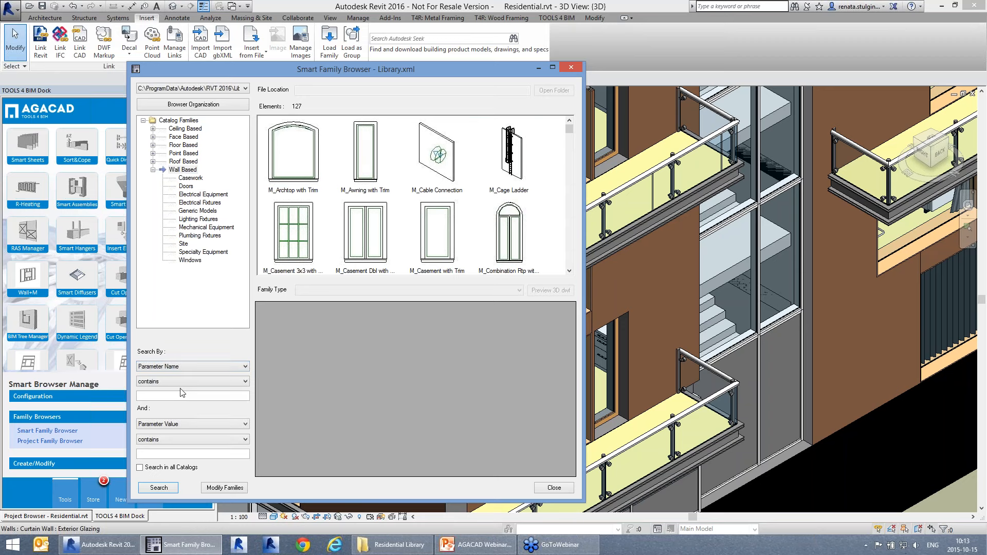
click(177, 396)
click(193, 381)
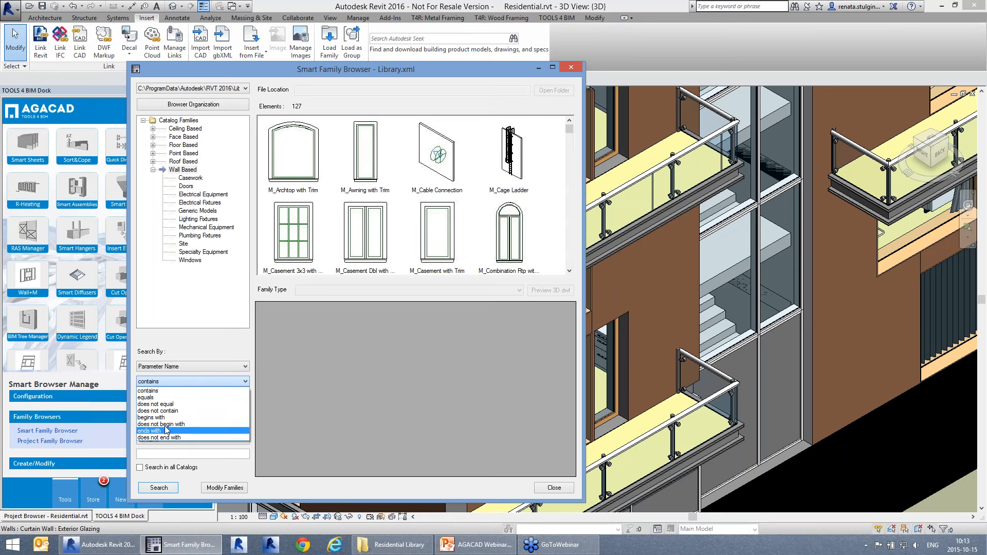
click(182, 383)
click(173, 396)
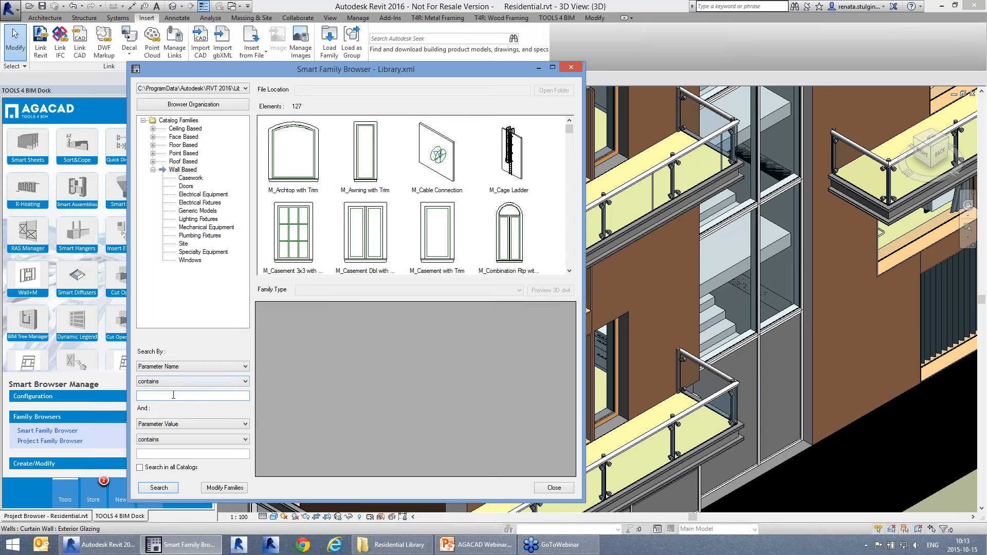
text(material)
click(140, 468)
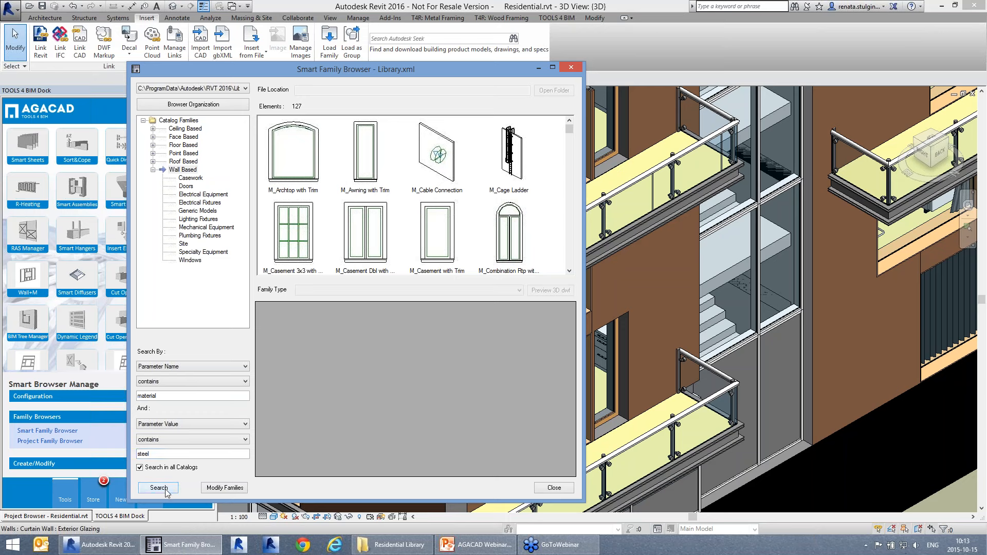
click(159, 488)
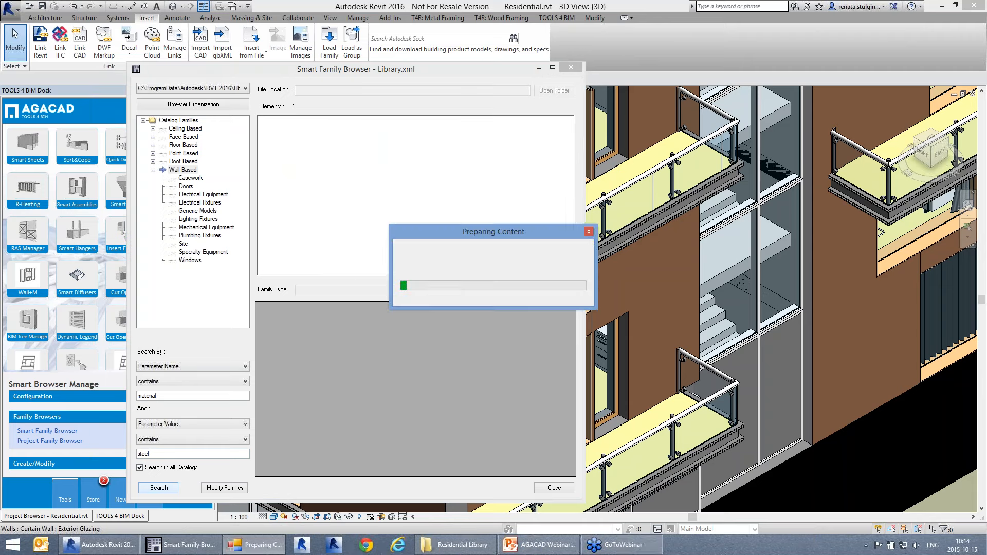
Step: Examine the found shoe set families with their material parameters, and review the available search criteria
click(366, 154)
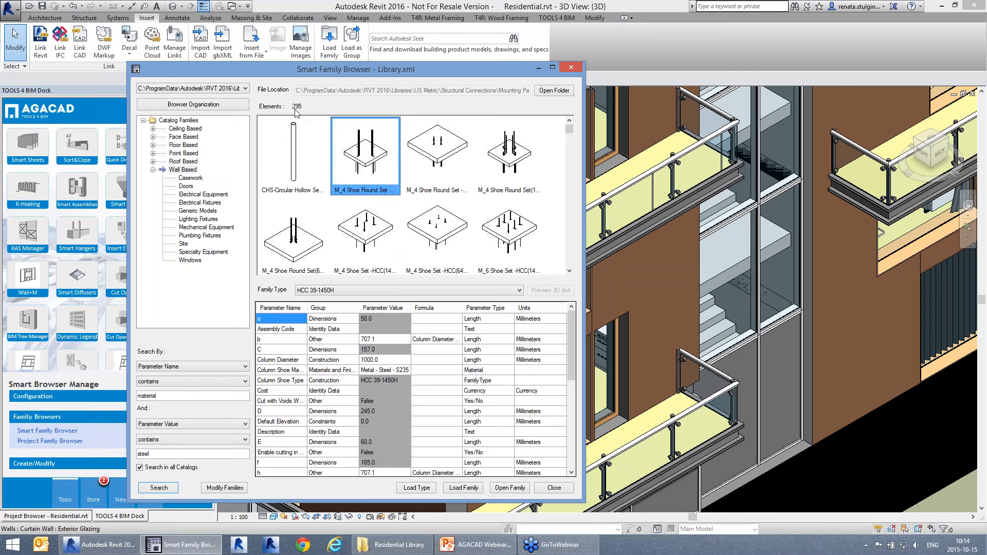
click(449, 161)
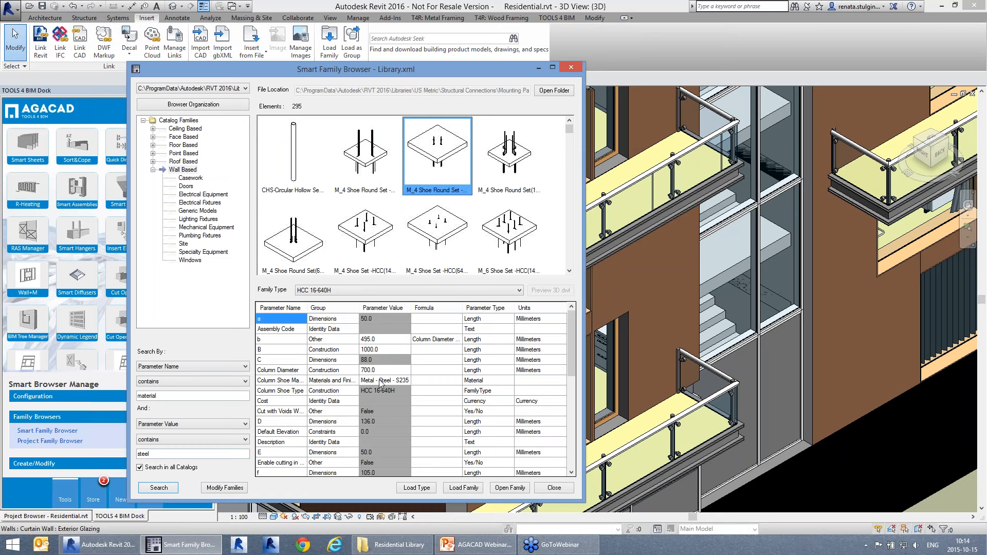
click(437, 245)
scroll(438, 242, down, 2)
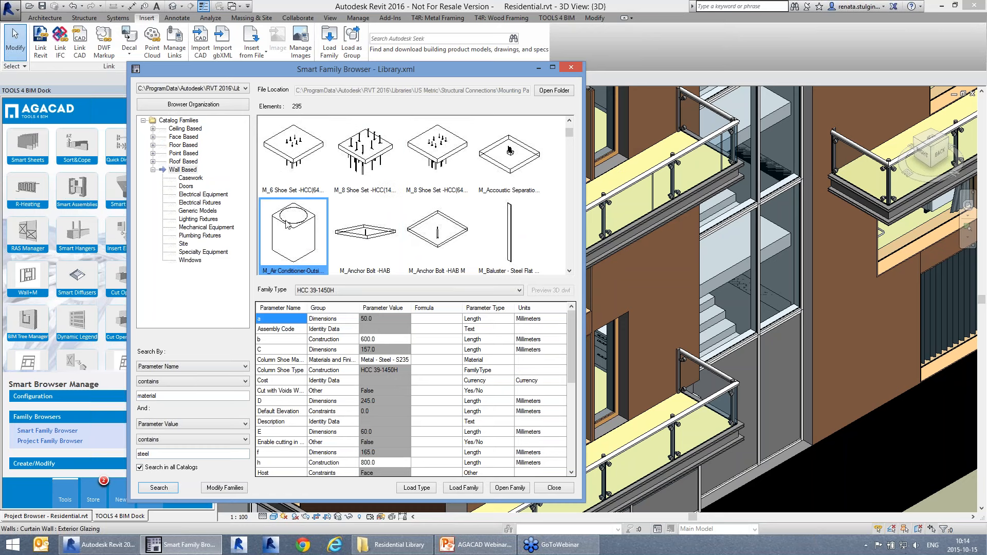
click(211, 367)
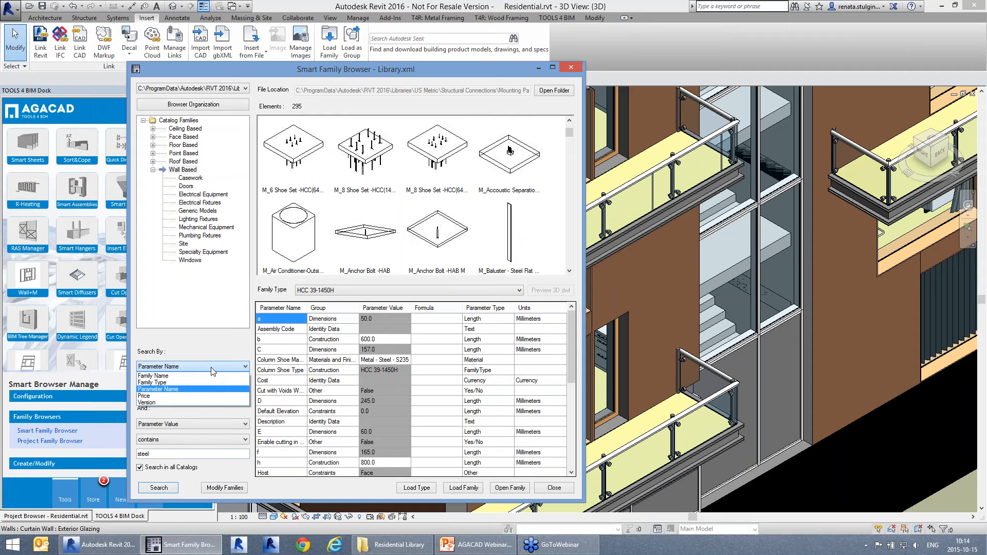
click(211, 368)
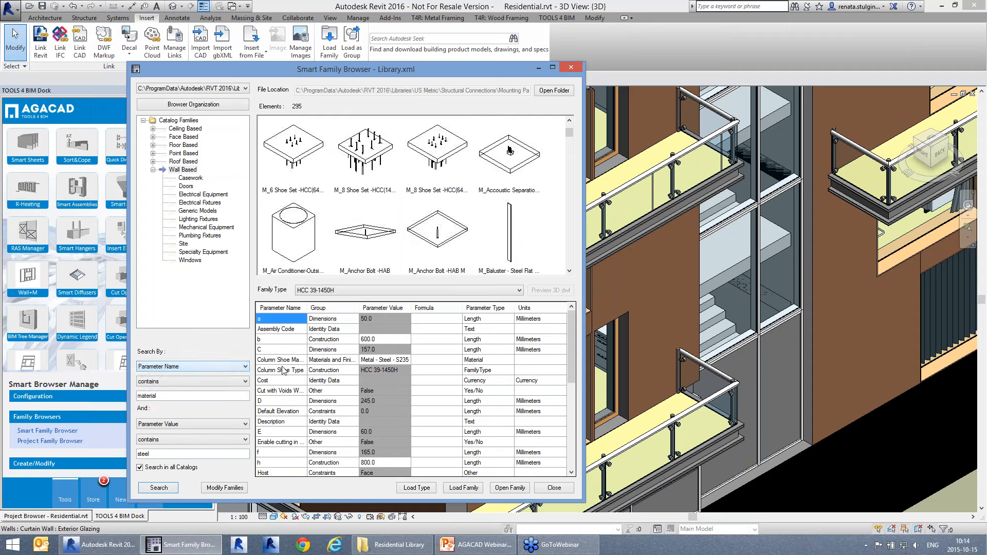
Step: Switch the family browser to the Residential Library's Library.xml and add Version to its catalog organization
click(213, 90)
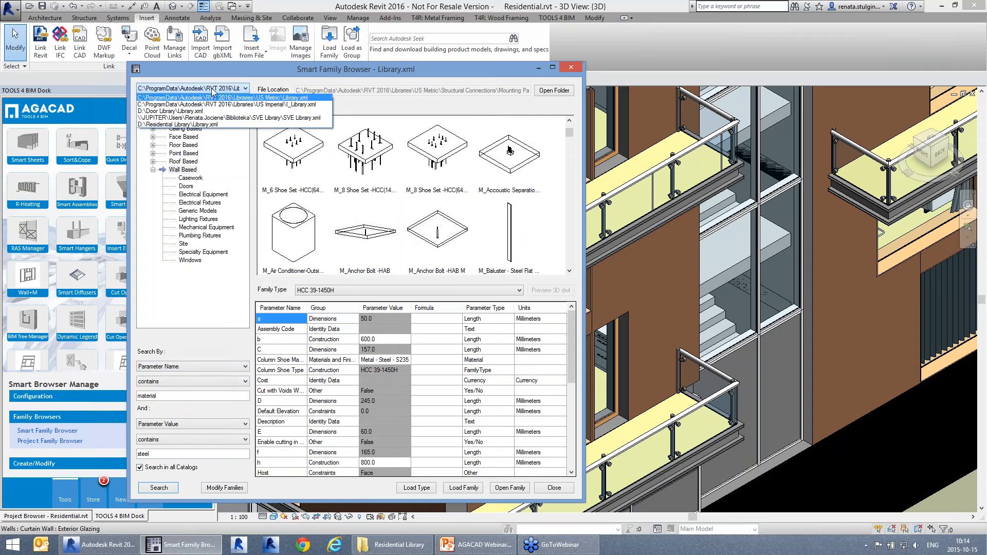
click(206, 125)
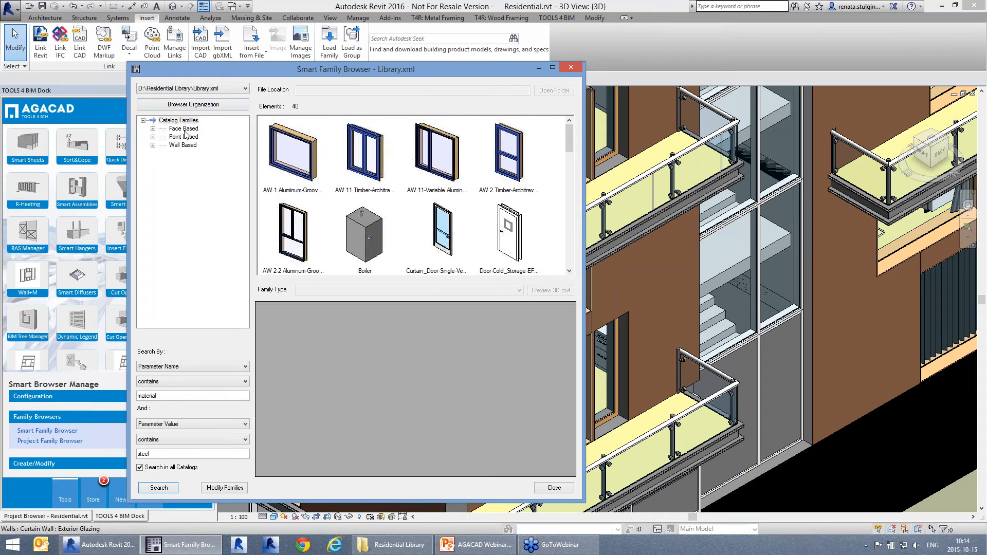
click(195, 106)
drag(176, 37, 238, 153)
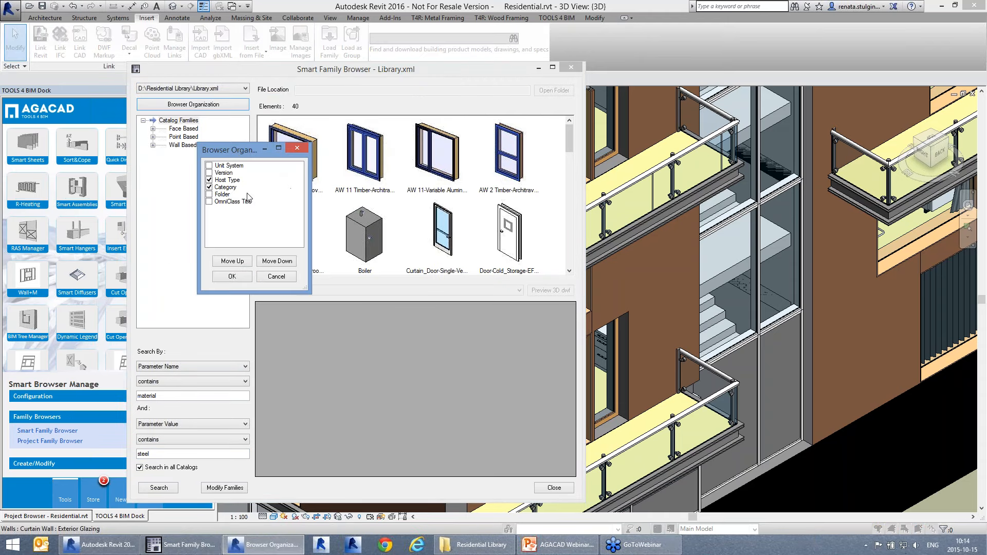
click(209, 173)
click(239, 277)
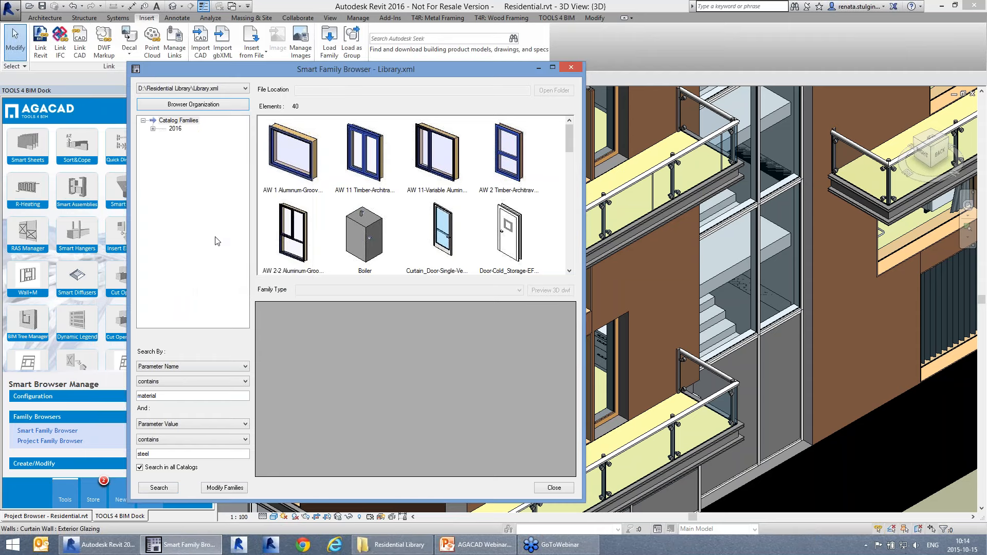
Step: Organize the catalog by Unit System and Category, with Version and Host Type excluded
click(194, 104)
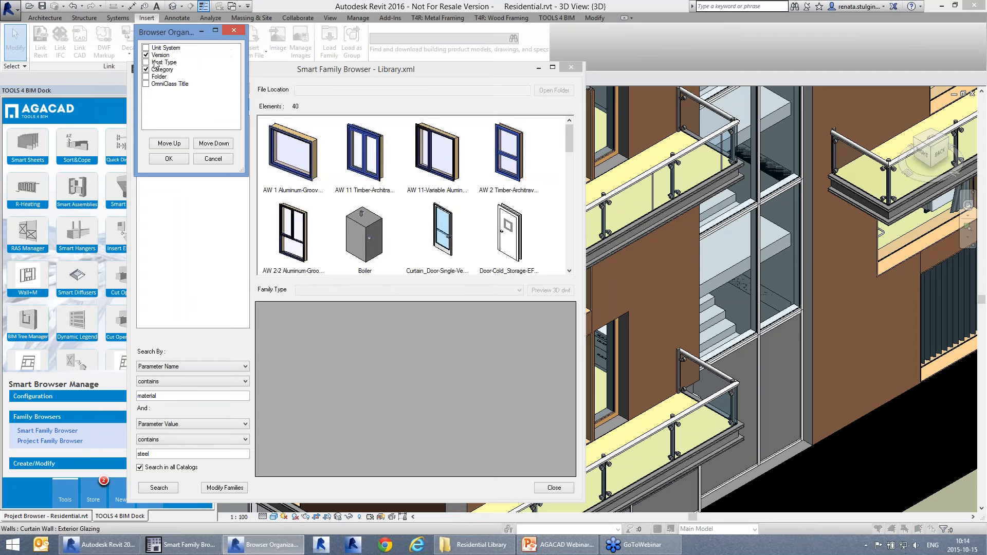
click(146, 47)
click(146, 55)
click(169, 159)
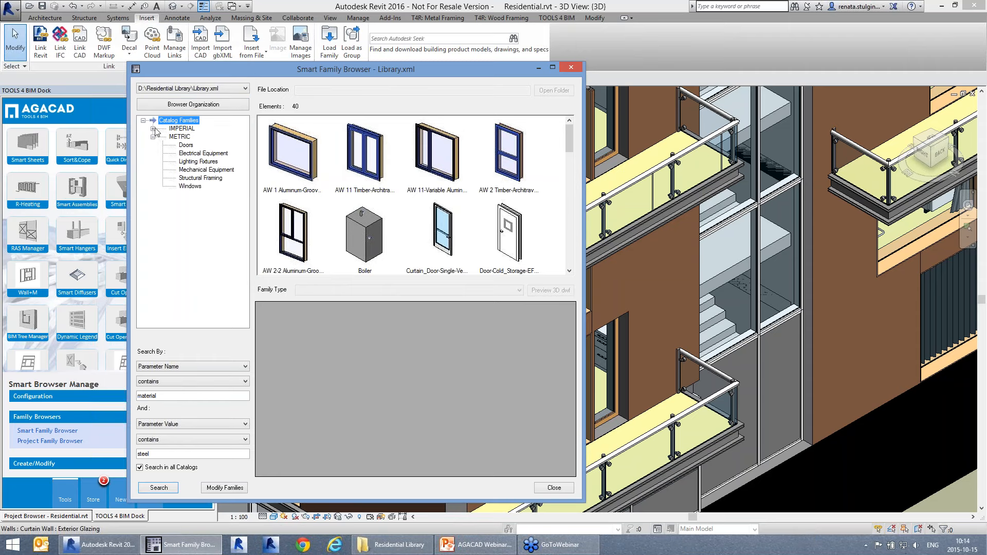
Step: Examine the families in the Imperial and Metric groups, including the AW 11 Timber-Architrave window's parameters
click(153, 129)
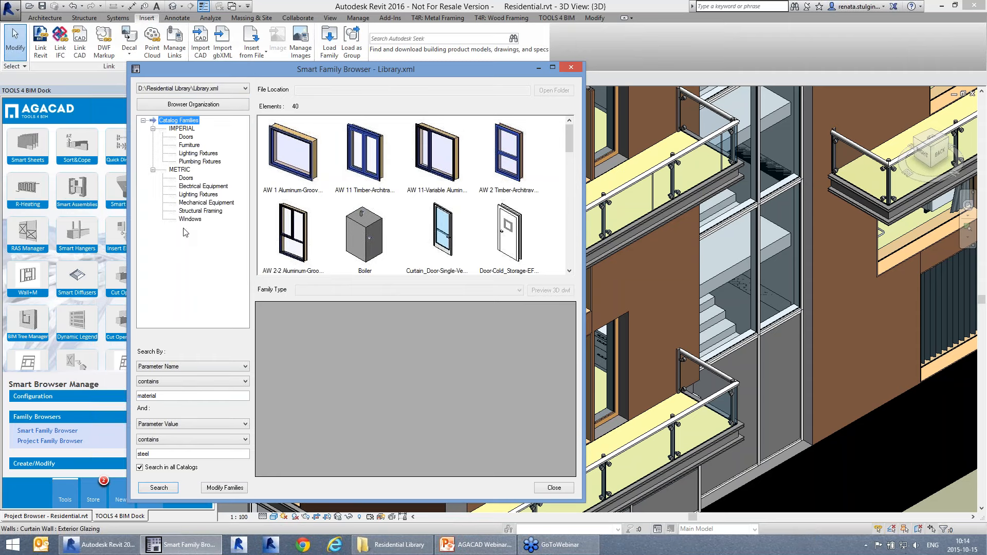
click(186, 178)
click(192, 186)
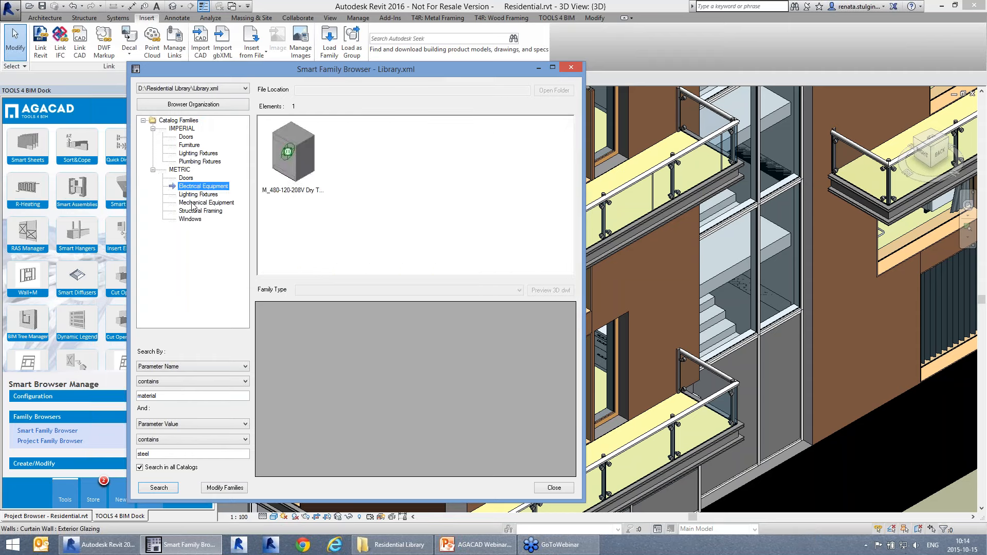
click(198, 203)
click(179, 170)
click(432, 129)
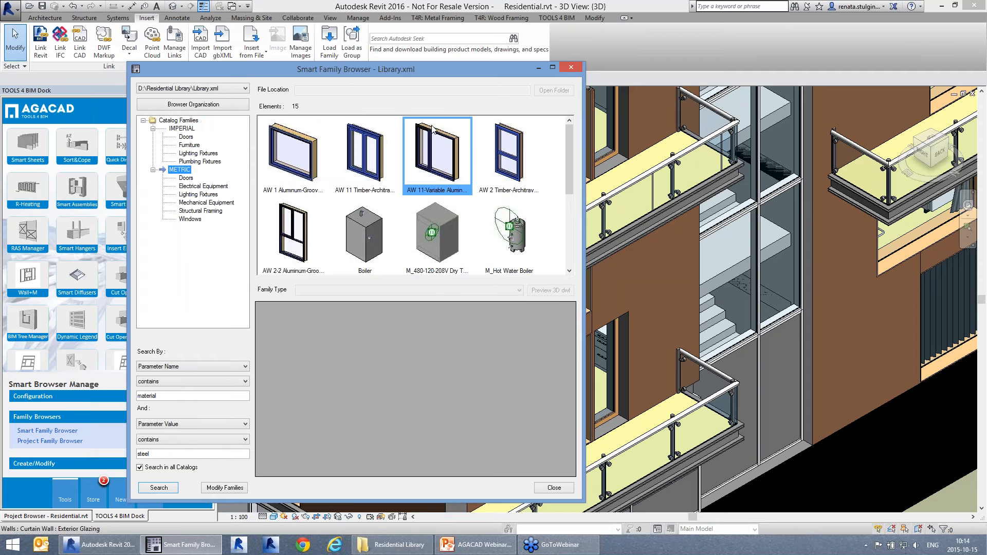
mouse_move(568, 129)
mouse_down()
mouse_move(582, 232)
mouse_move(569, 145)
mouse_up()
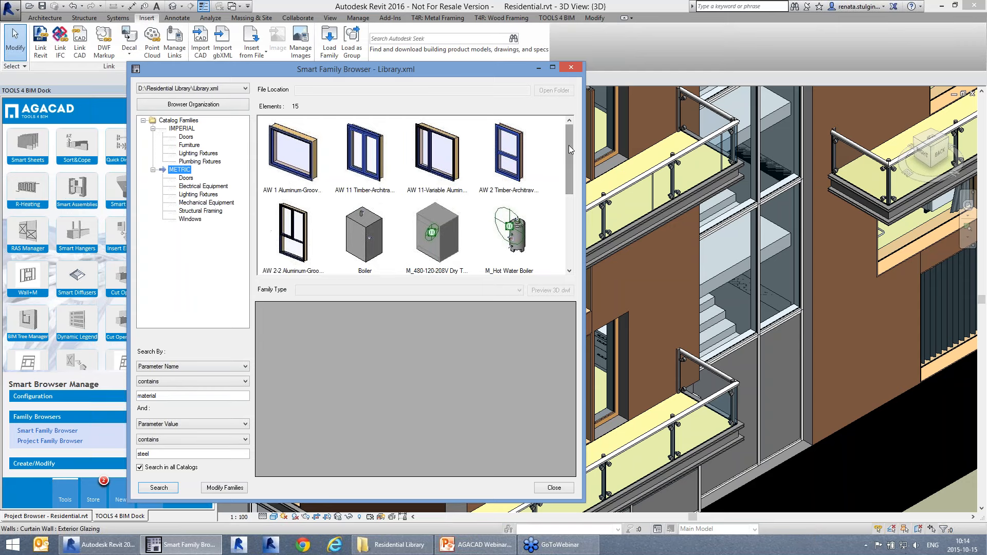
click(182, 128)
click(414, 217)
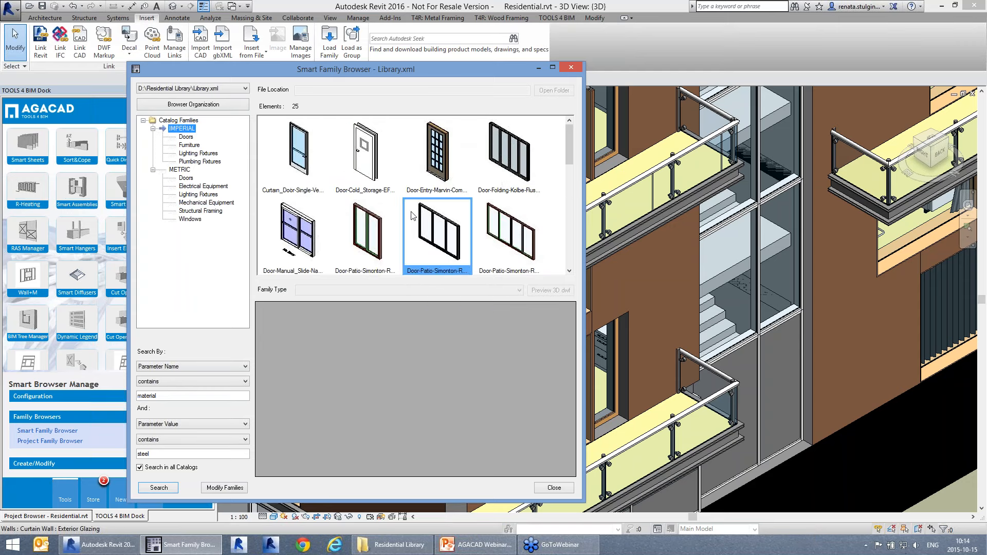
click(183, 170)
click(367, 188)
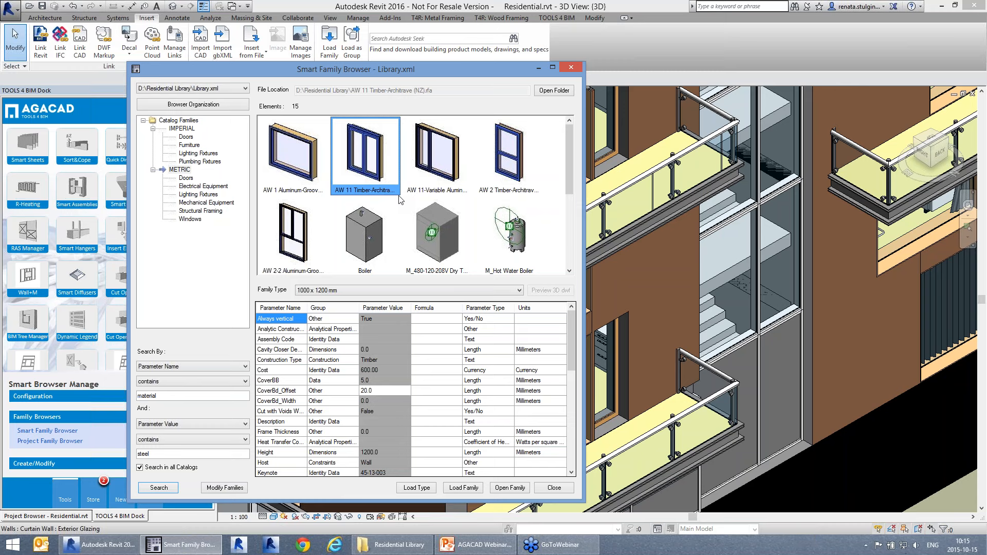
Step: Select the five AW windows from AW 1 Aluminum-Grooved through AW 2-2 and start modifying them under the name "Wind modification"
click(315, 139)
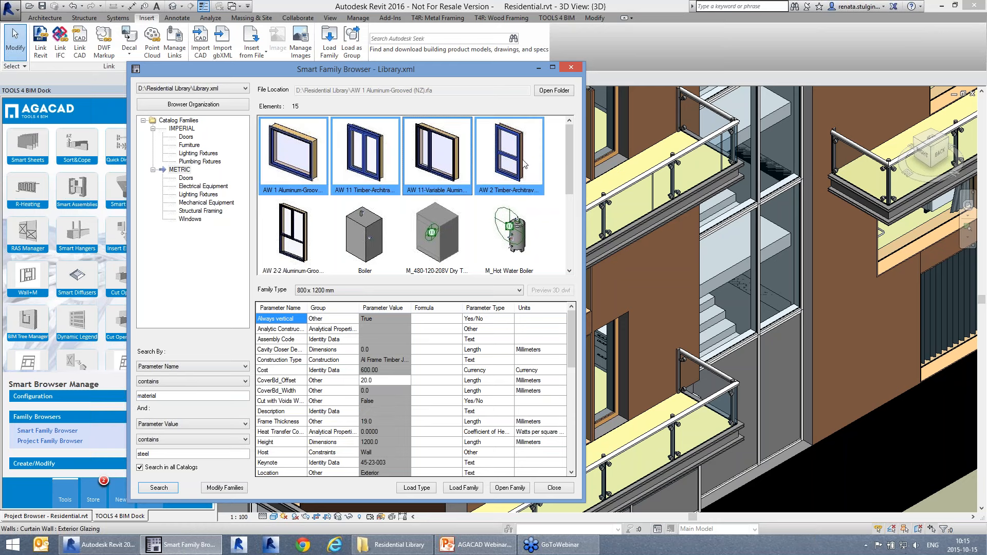
shift+click(285, 234)
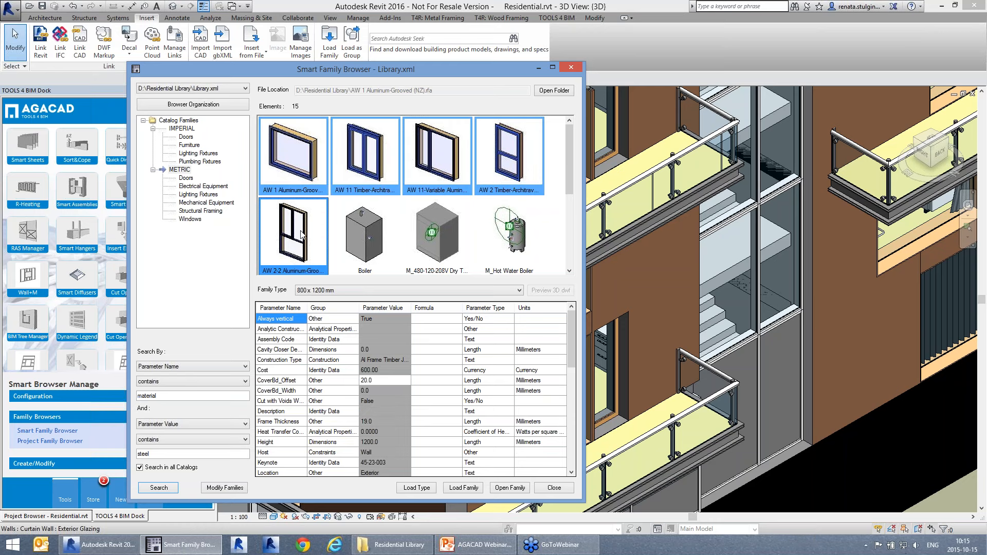
right_click(302, 230)
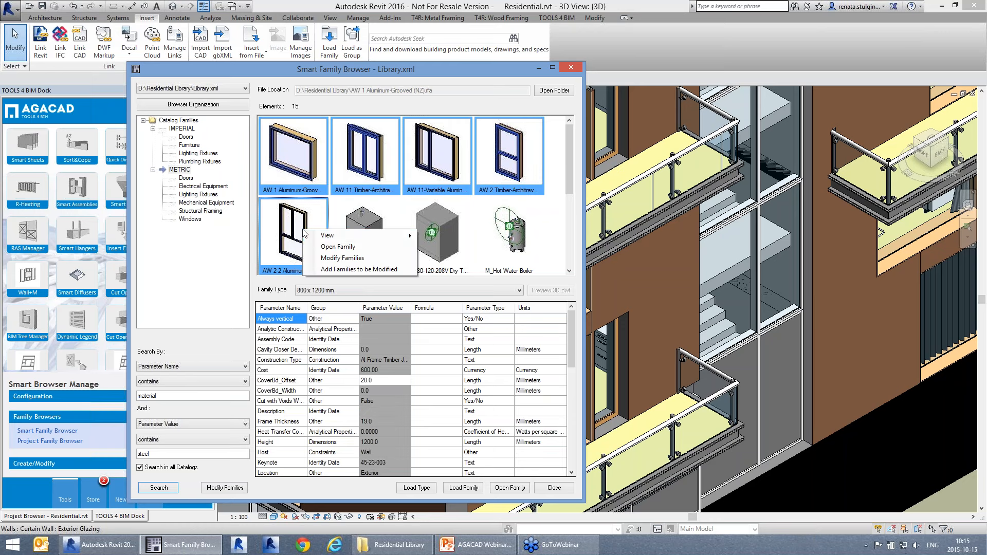
click(344, 258)
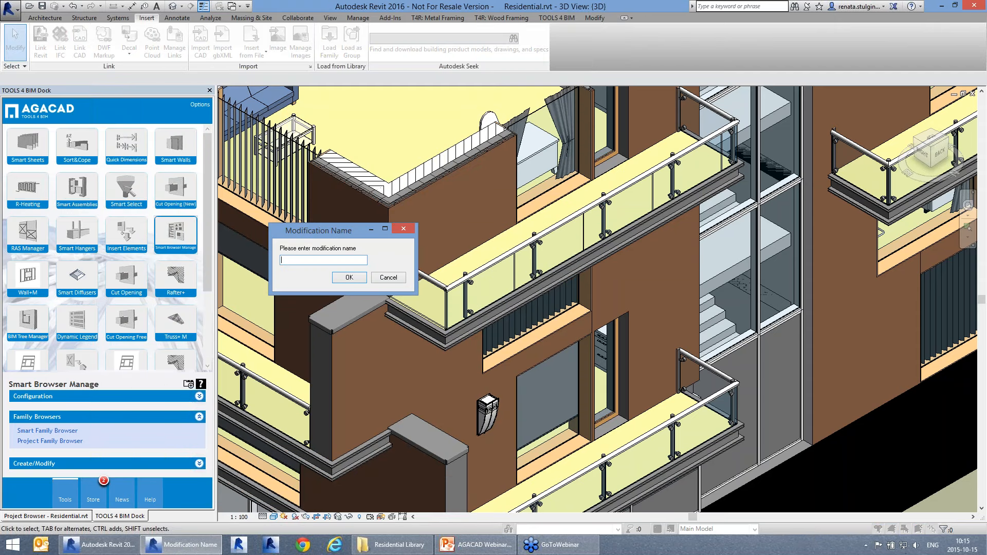
text(Wind modification)
click(350, 277)
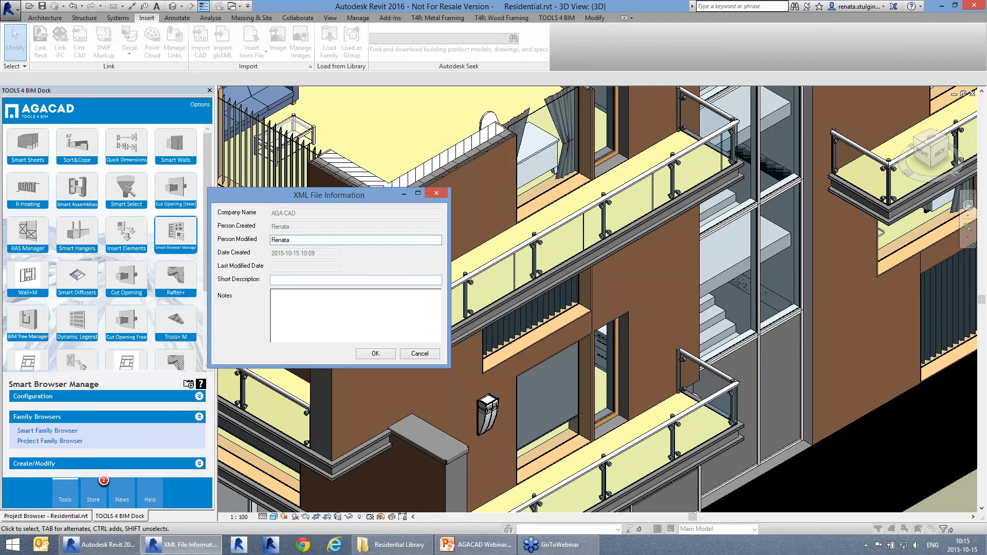
Step: Confirm the XML file information and widen the Family and Type columns of the family table
click(387, 354)
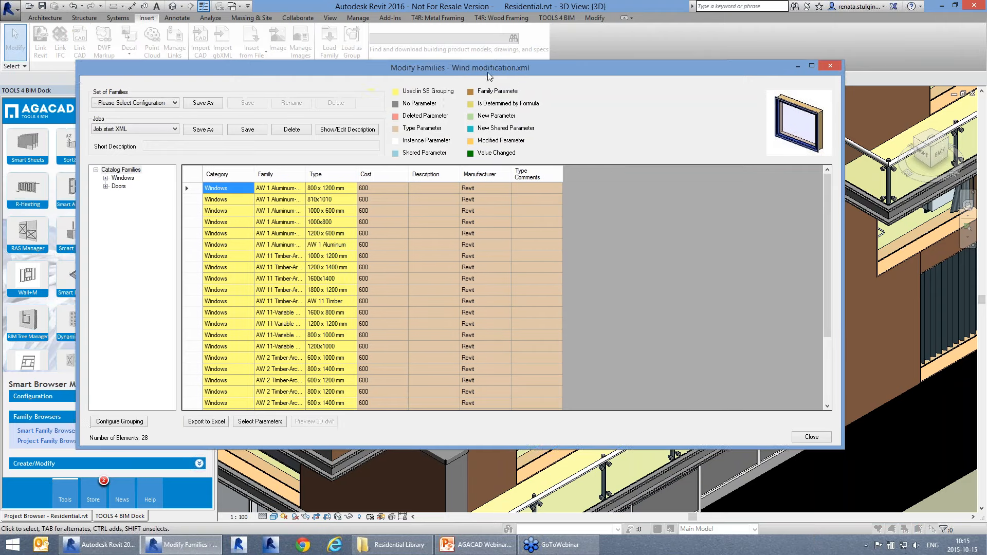
drag(489, 76, 528, 83)
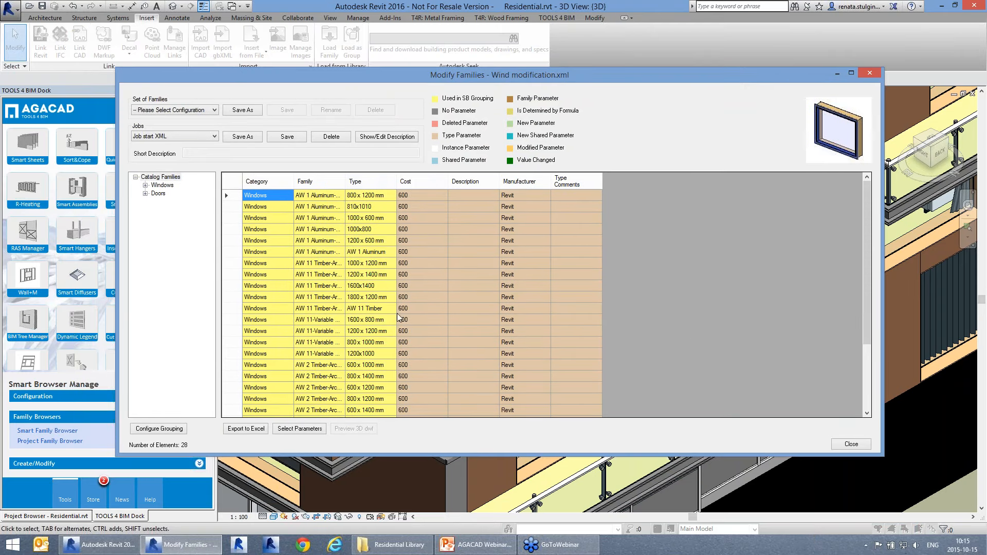
drag(396, 181, 414, 181)
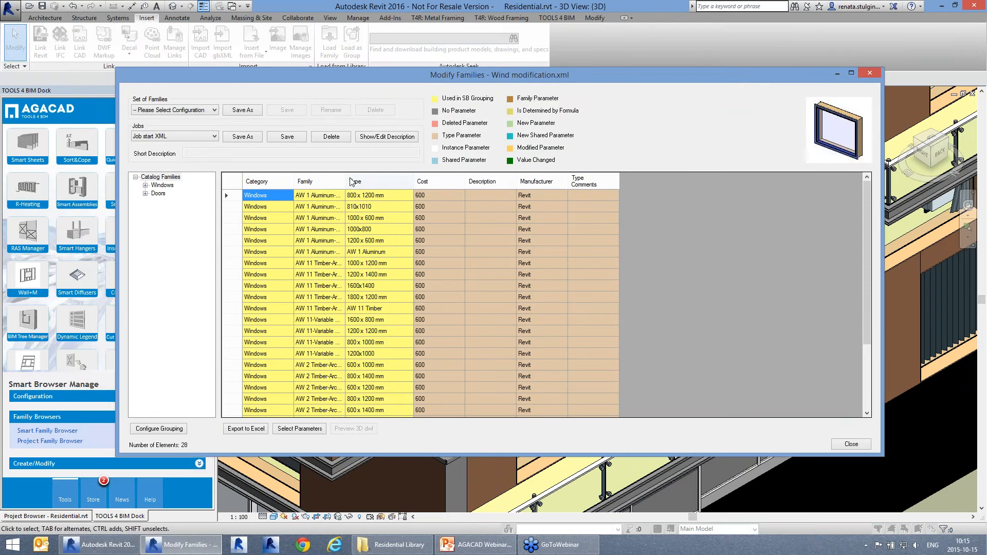
drag(345, 181, 364, 181)
Step: Examine the Windows and Doors families in the catalog tree and their types and previews in the table
click(145, 194)
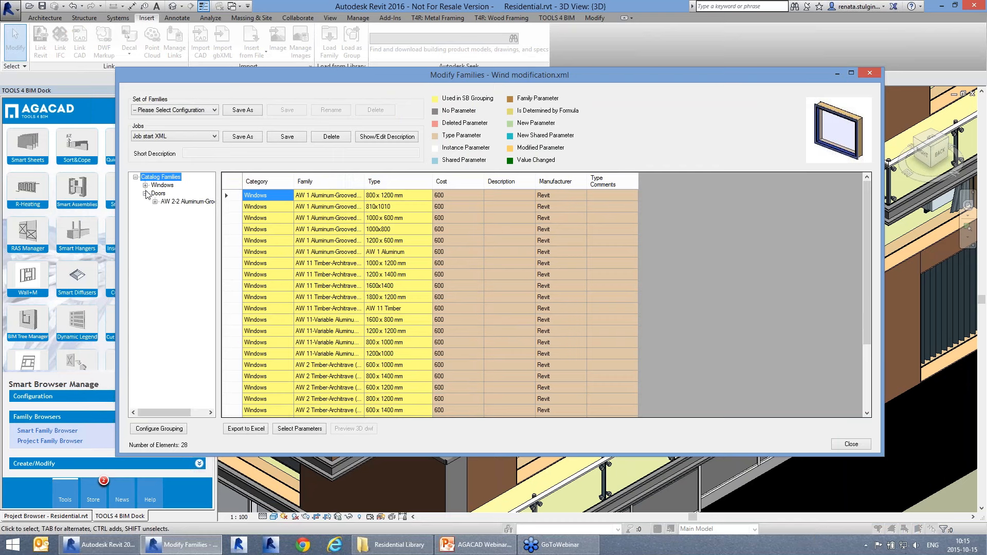
click(145, 185)
click(165, 194)
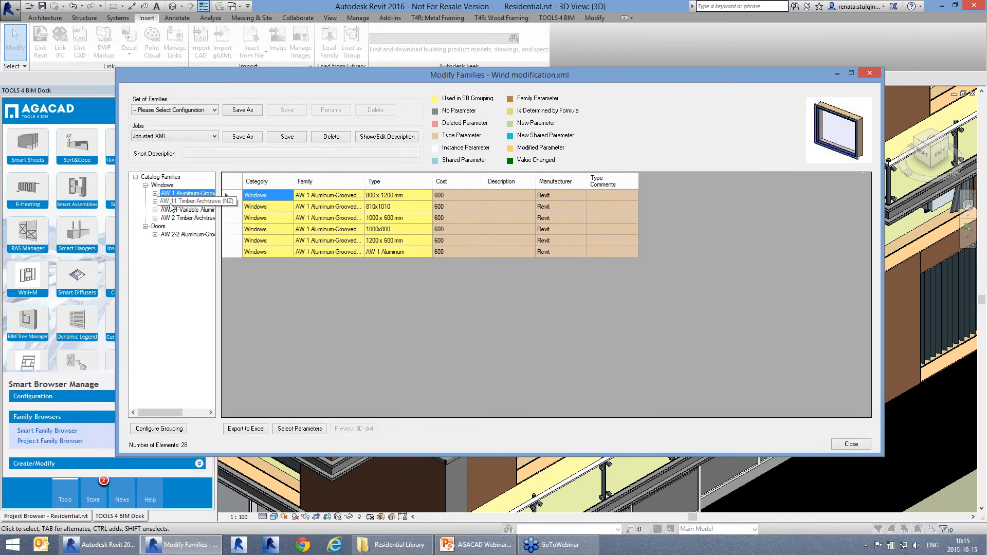
click(174, 201)
click(160, 177)
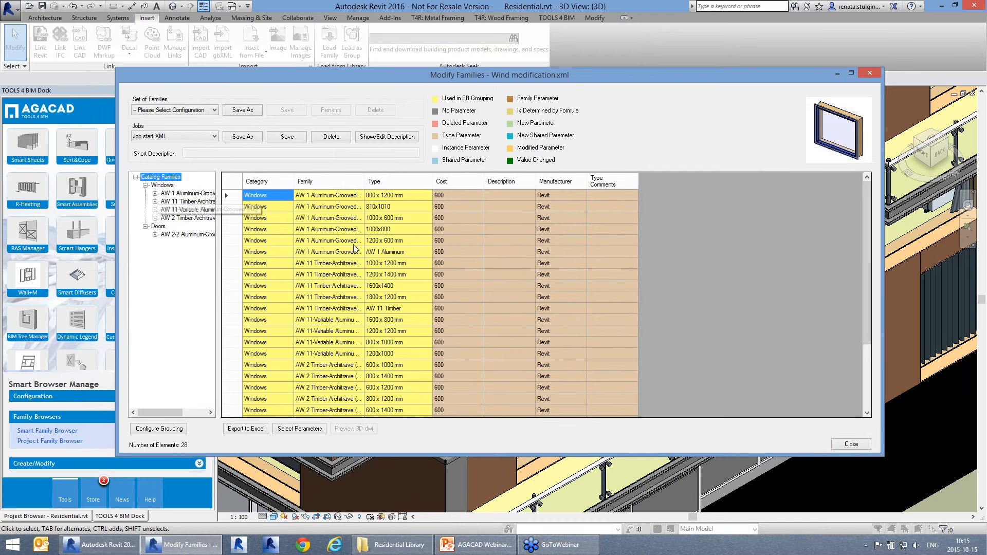
scroll(416, 282, down, 3)
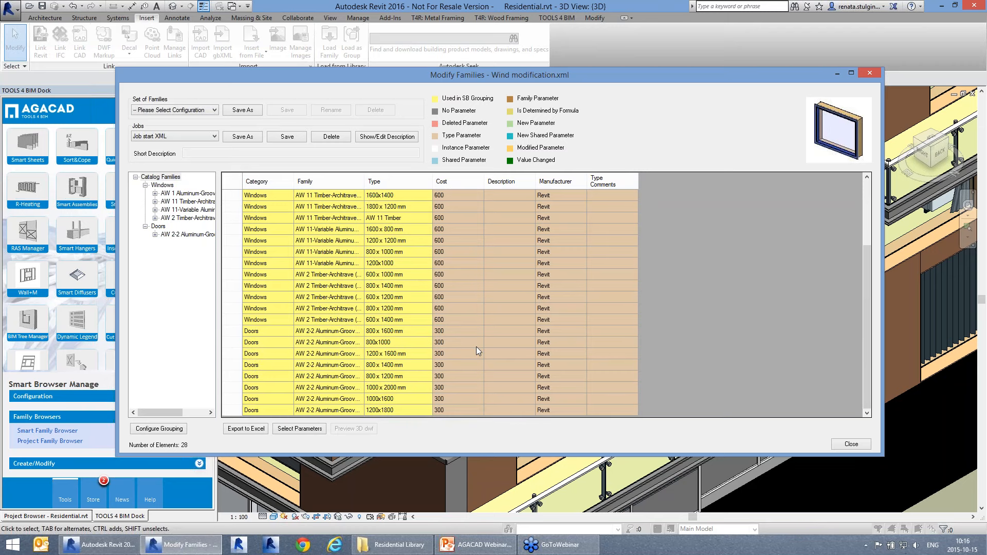
click(281, 286)
click(280, 342)
click(280, 264)
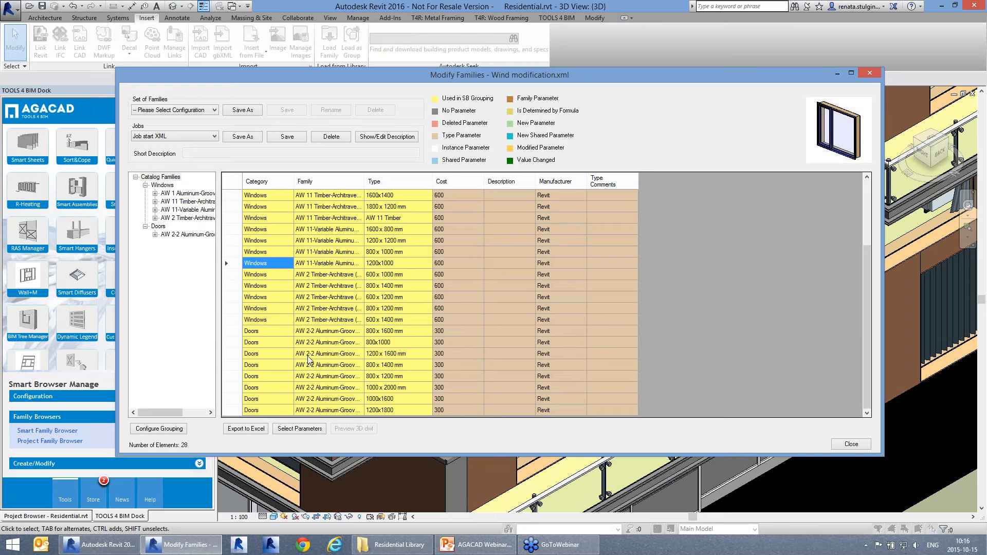
scroll(288, 326, up, 3)
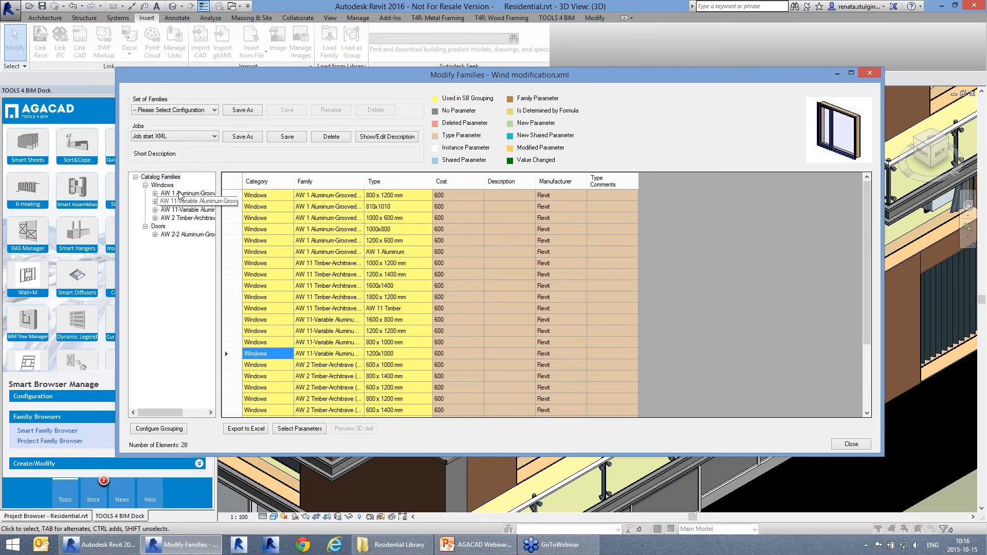
click(339, 286)
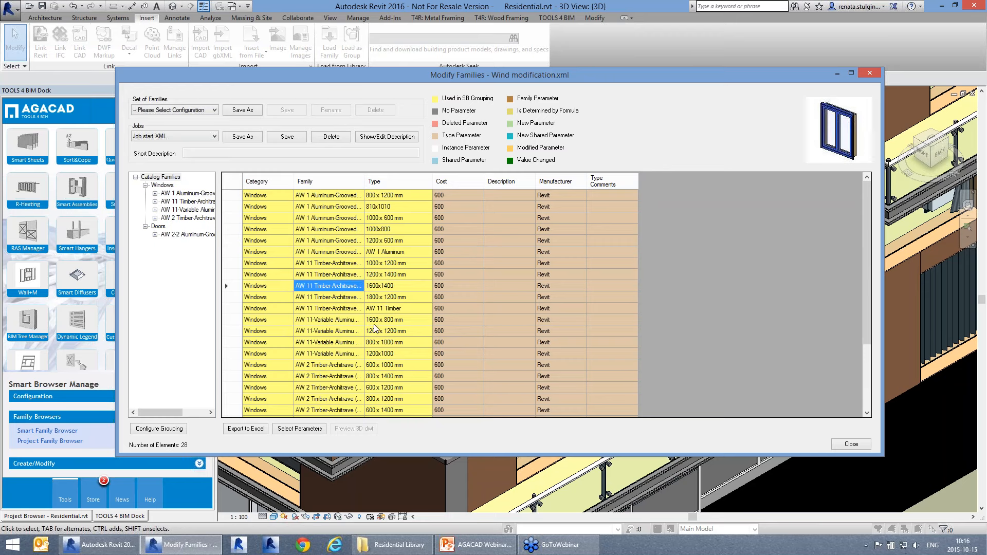
scroll(375, 328, down, 3)
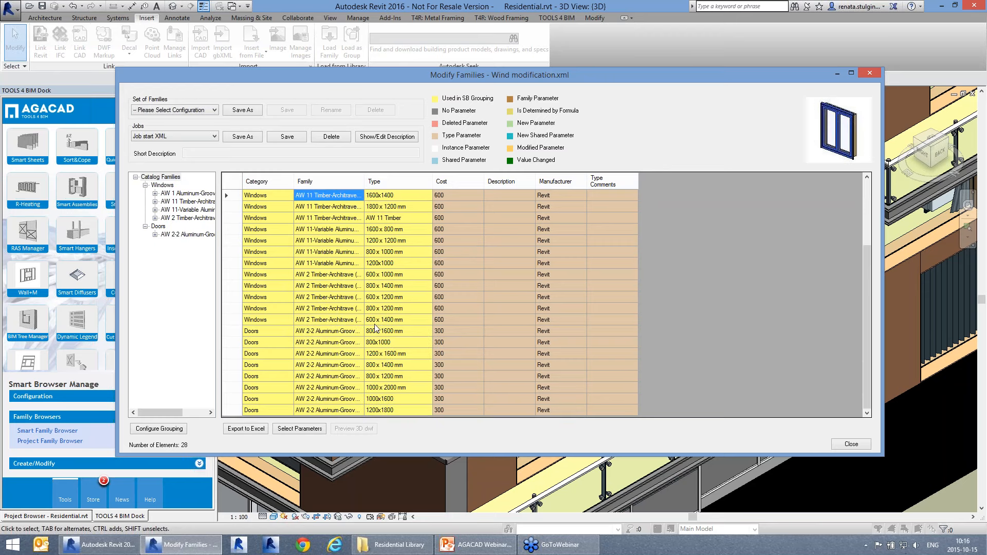
Step: Open the parameter selection in an enlarged window and sort the available fields by type, checking the family, instance and type parameters
click(299, 430)
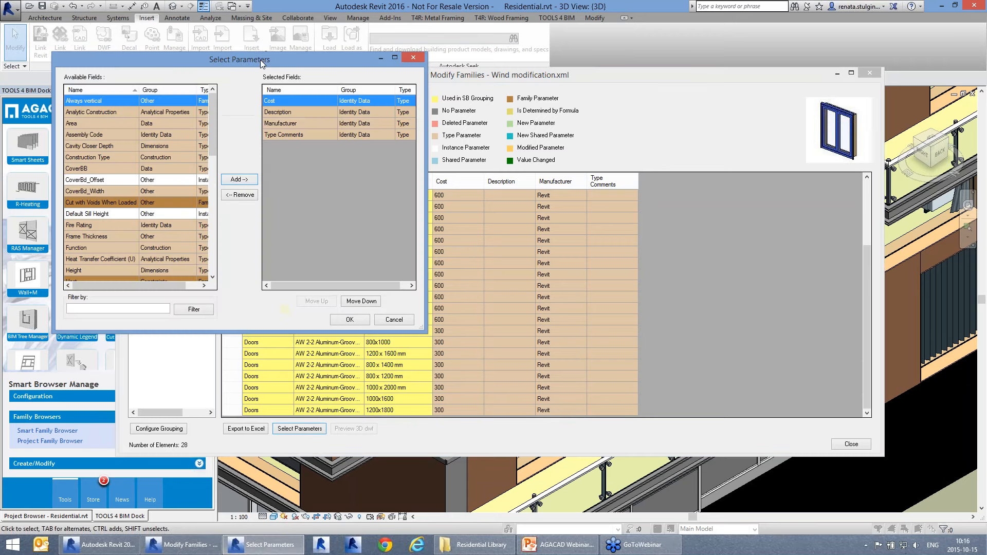
drag(512, 450, 550, 498)
drag(321, 296, 321, 236)
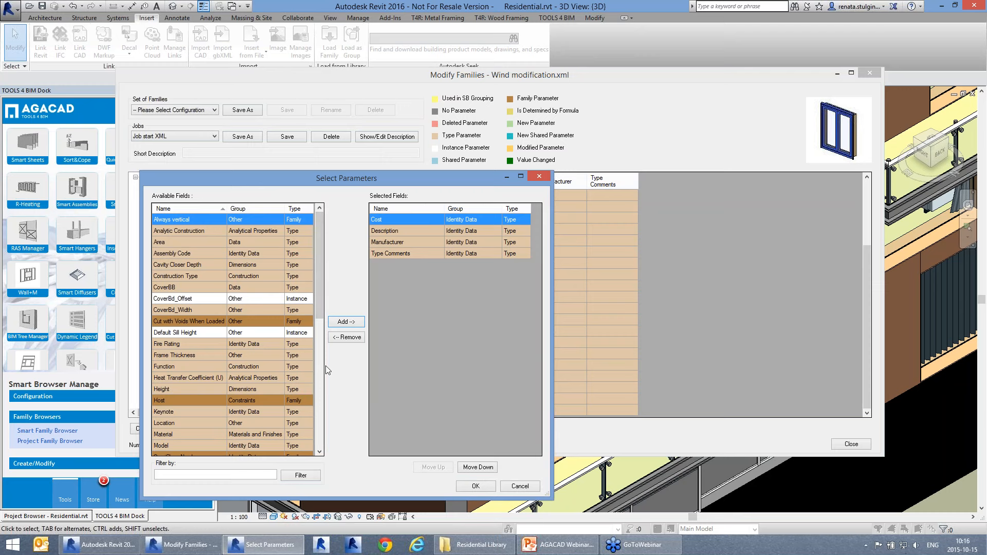
click(304, 210)
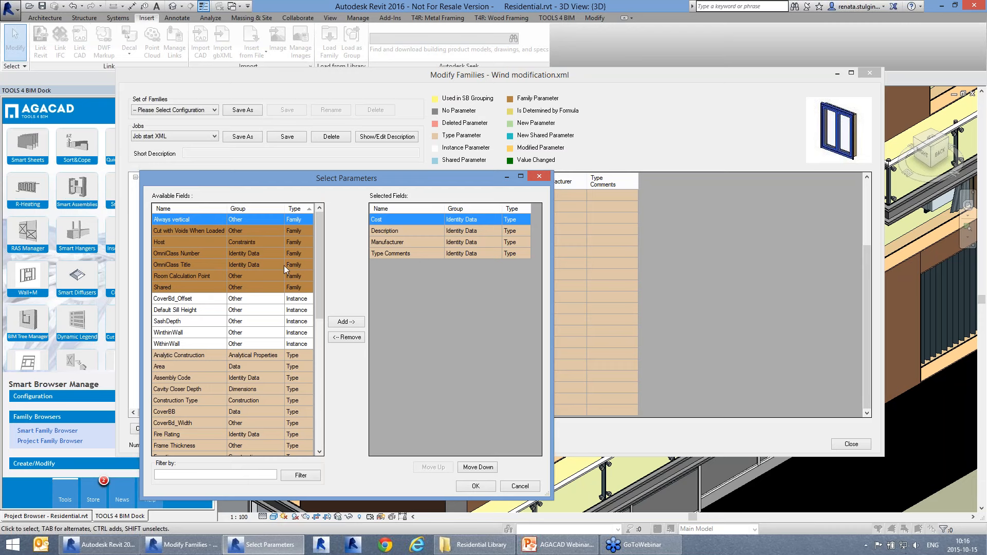
click(295, 322)
click(294, 310)
click(298, 333)
click(298, 378)
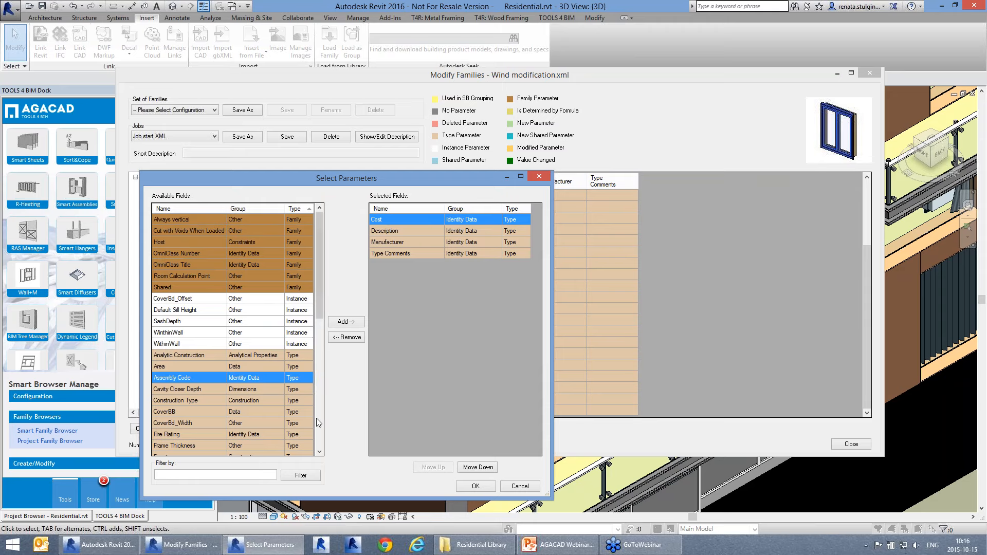
scroll(307, 410, down, 7)
scroll(308, 409, up, 7)
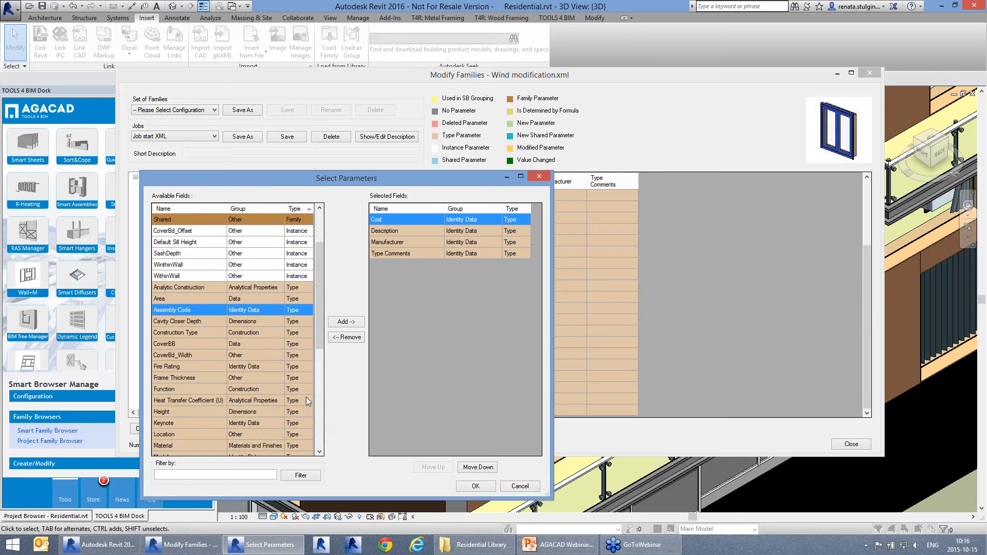
Step: Remove Description and Type Comments from the selected fields
click(414, 232)
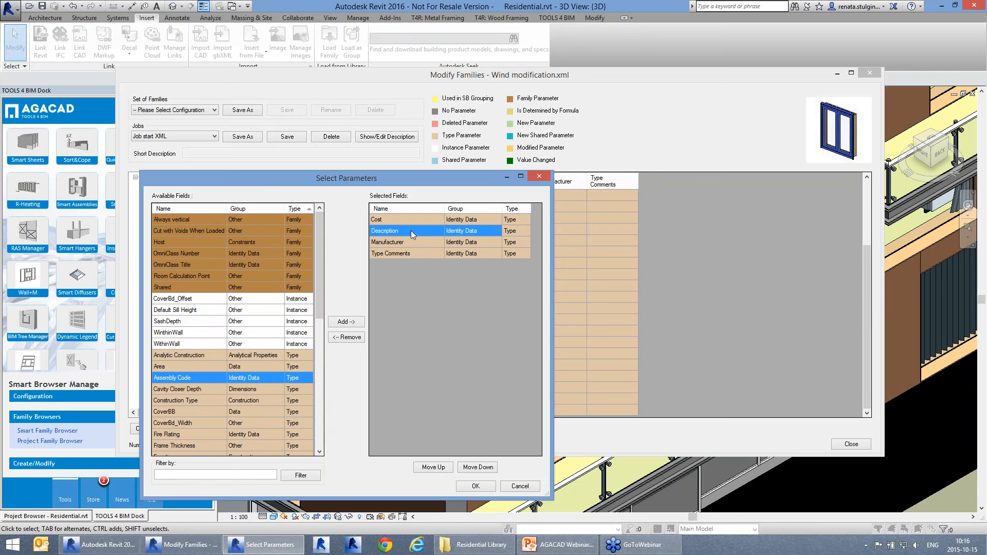
ctrl+click(419, 253)
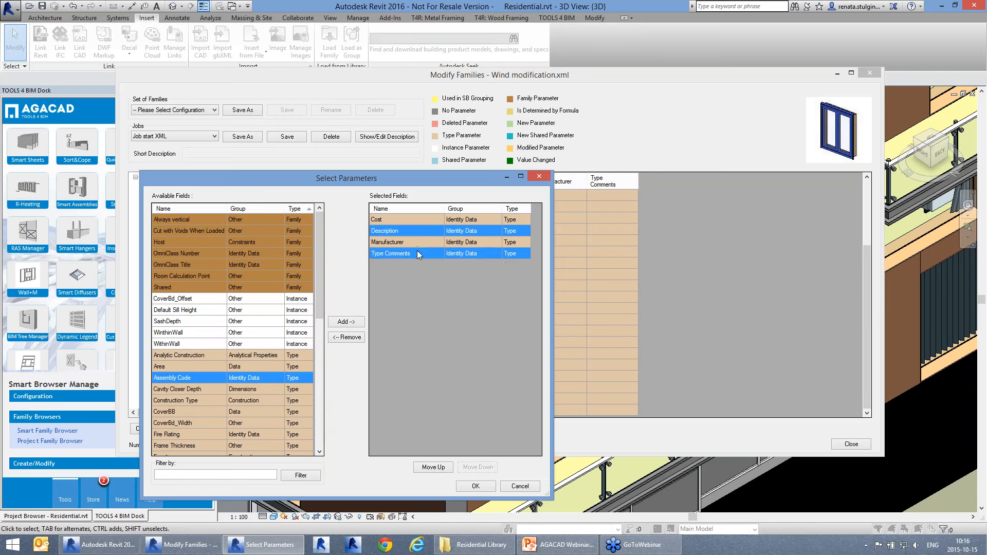
click(356, 344)
drag(447, 181, 464, 159)
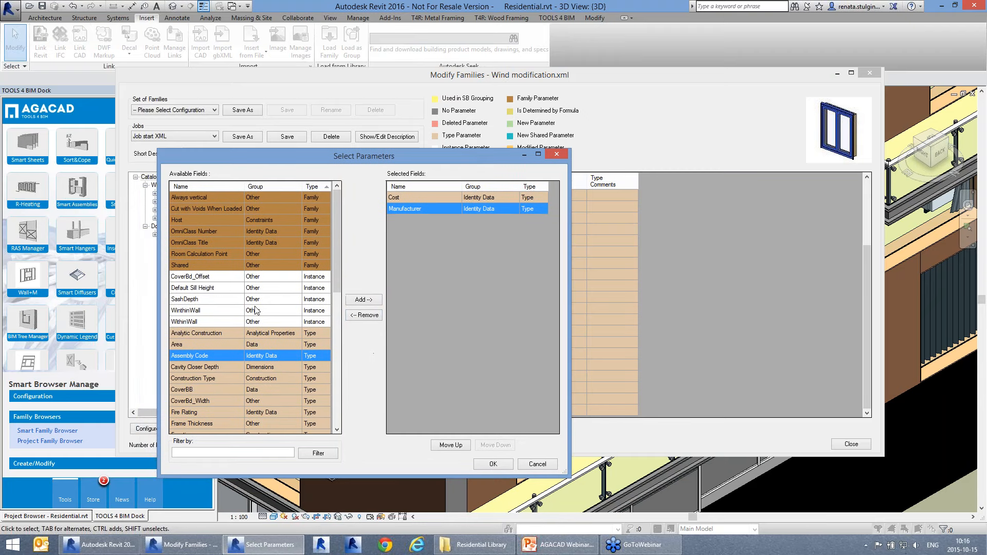
Step: Add the instance parameters CoverBd_Offset and SashDepth and the family parameters OmniClass Number and OmniClass Title to the selected fields
click(222, 278)
click(362, 299)
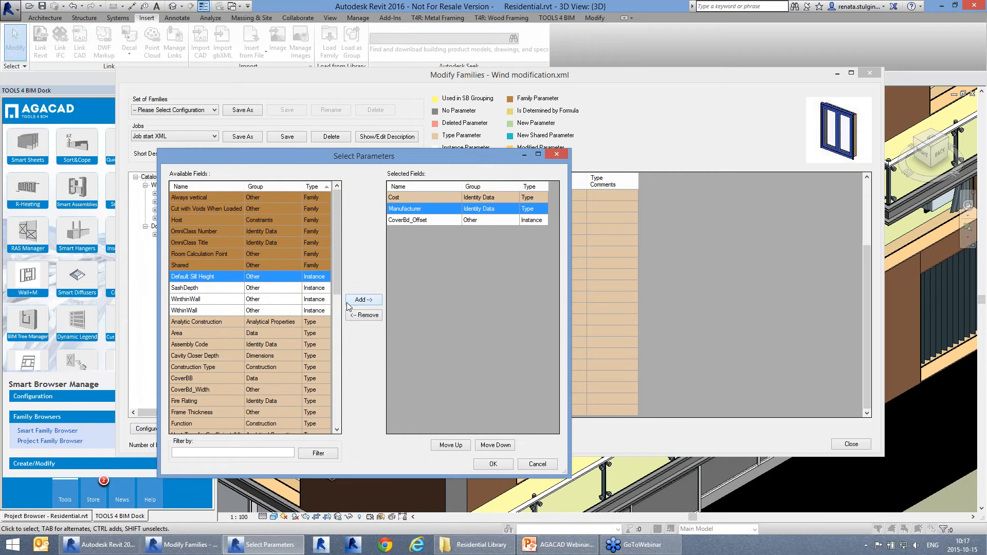
click(225, 288)
click(374, 305)
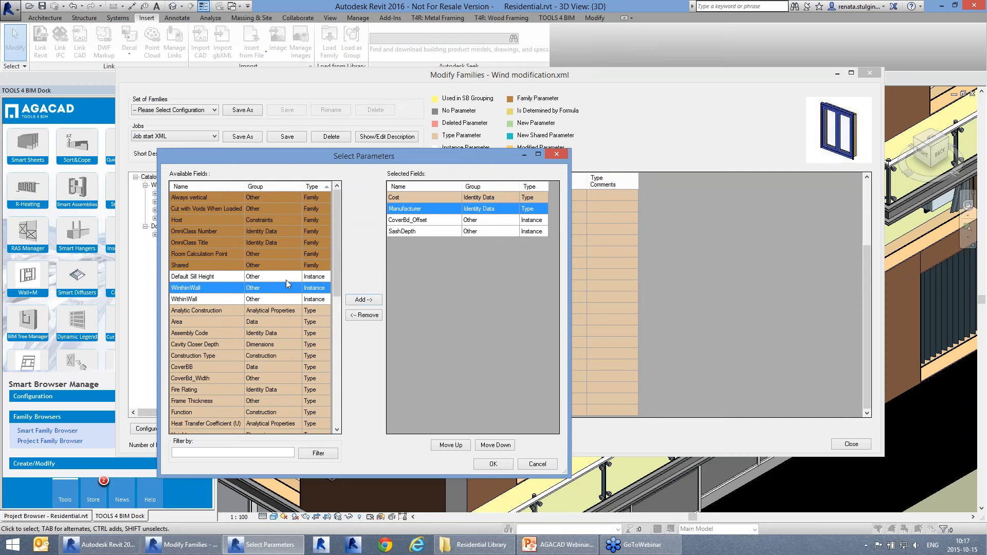
click(225, 231)
shift+click(225, 242)
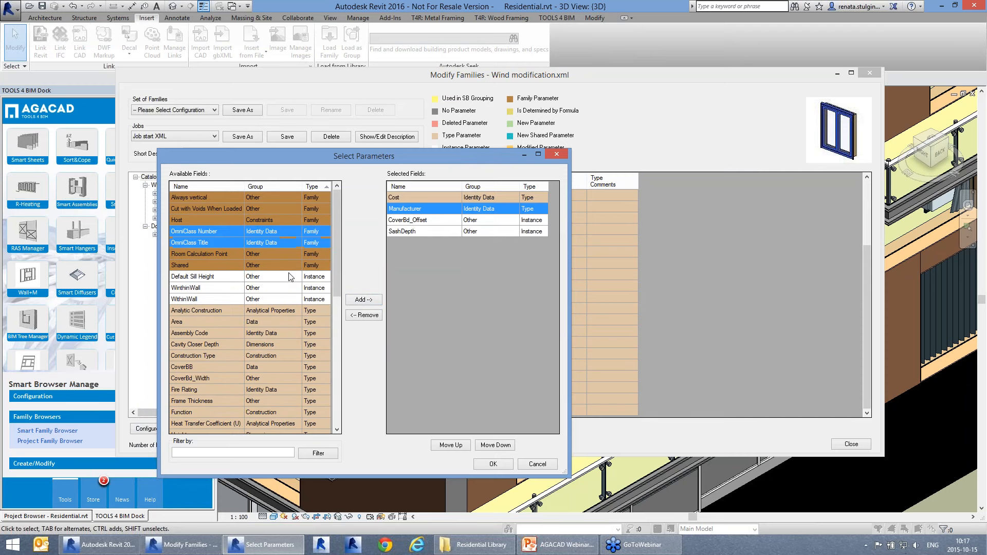
click(364, 300)
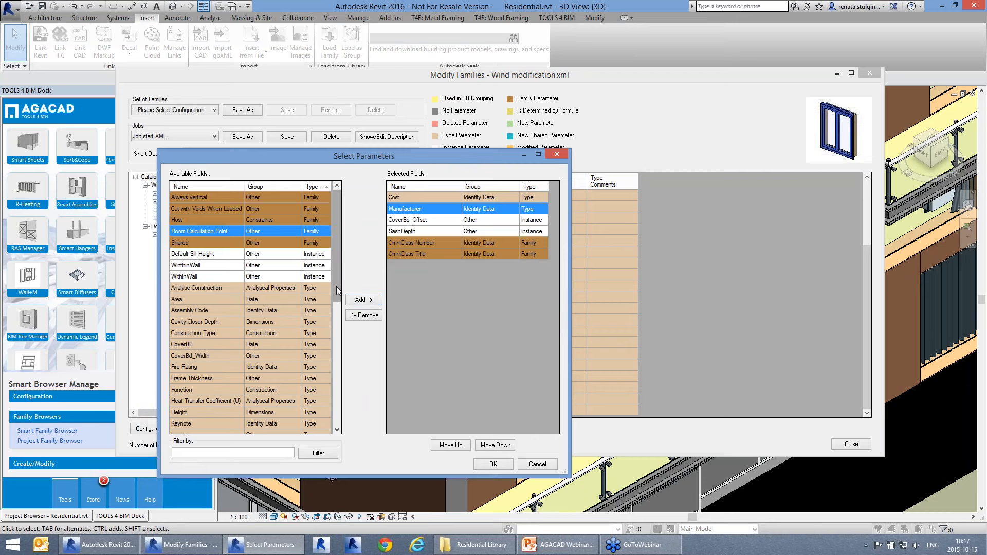
Step: Add the Width and Height dimension parameters to the selected fields
drag(338, 290, 343, 409)
click(191, 423)
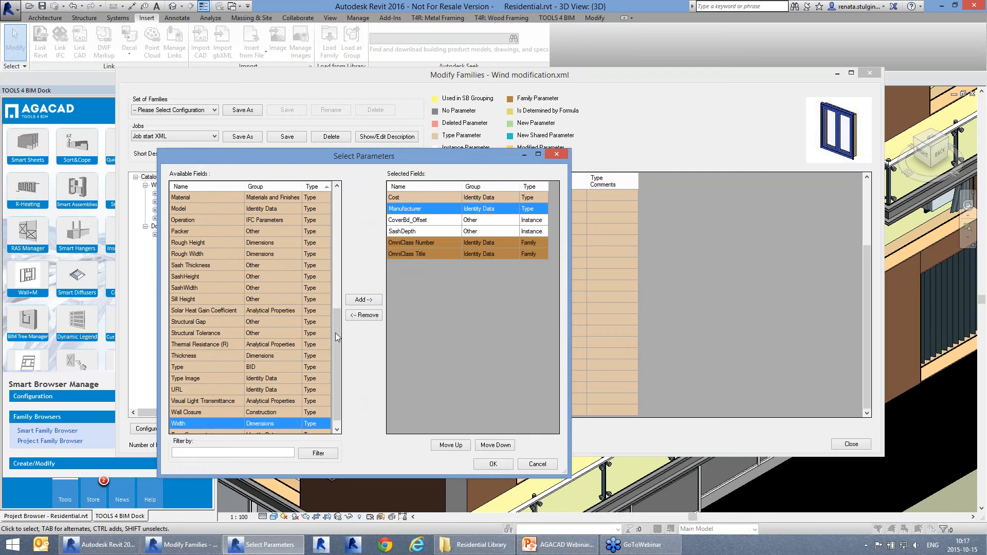
click(363, 300)
click(220, 254)
scroll(232, 281, up, 2)
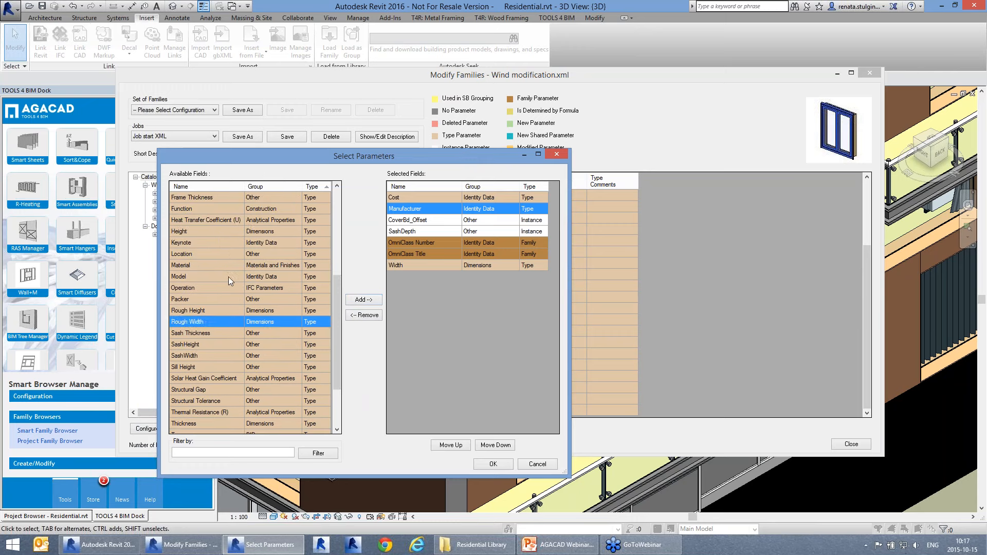
click(202, 232)
click(363, 300)
Step: Add the type parameters CoverBB and CoverBd_Width to the selected fields
drag(343, 282, 329, 246)
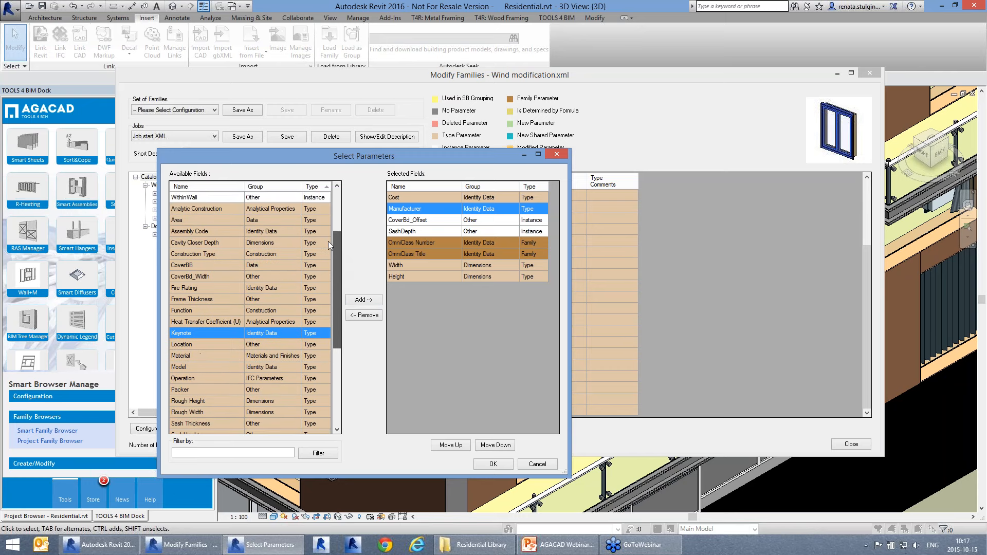
drag(185, 265, 191, 276)
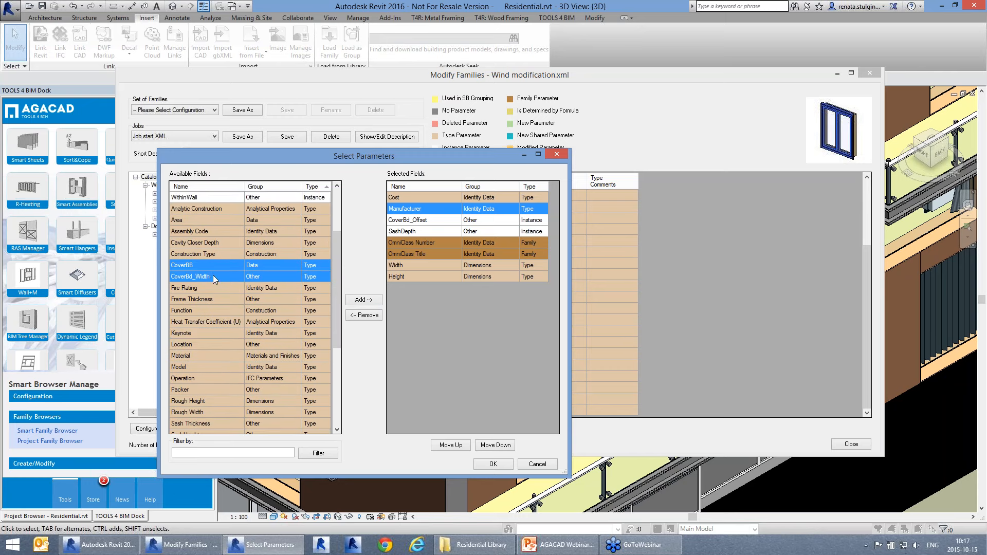
click(366, 301)
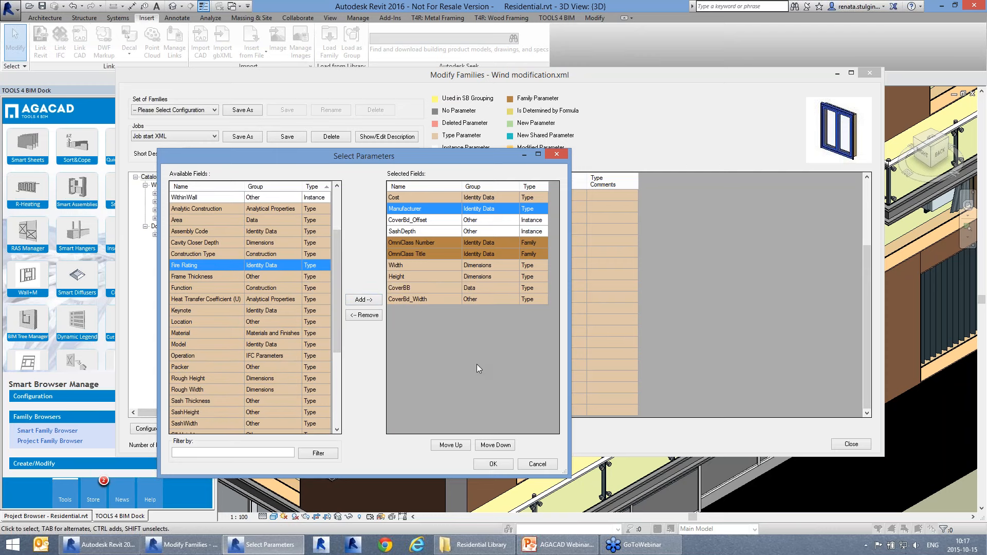
Step: Move Width and Height up to directly follow Manufacturer in the selected fields, and apply the parameter selection
drag(426, 266, 430, 279)
click(452, 447)
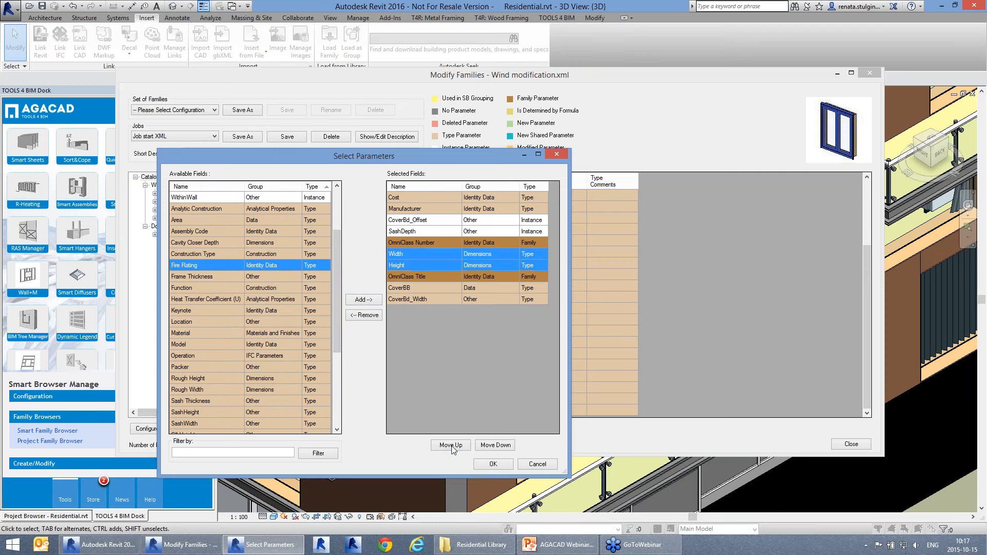
click(451, 446)
click(452, 446)
click(497, 465)
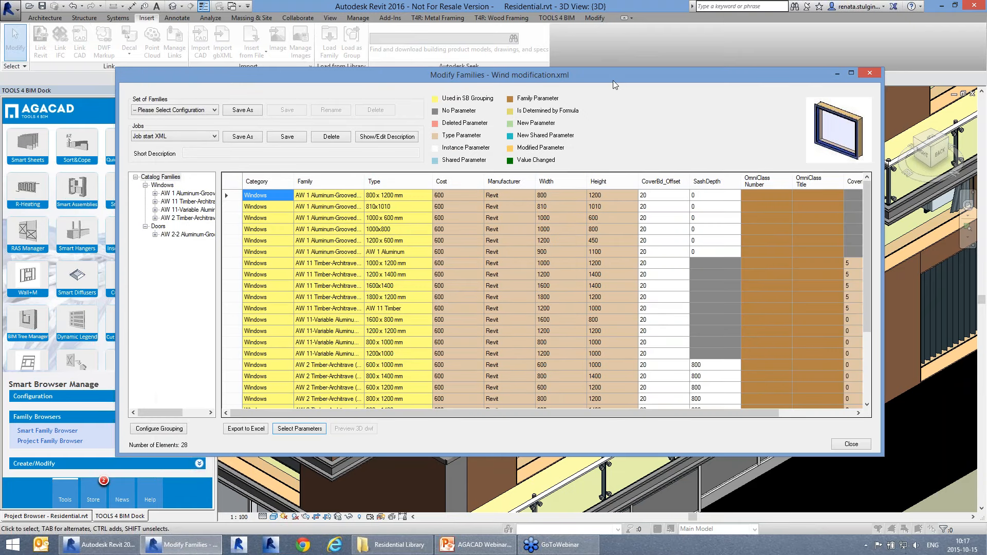
Step: Enlarge the Modify Families window and examine the chosen parameter columns for all window and door types, including the cells without a parameter
drag(613, 80, 576, 73)
drag(845, 448, 936, 493)
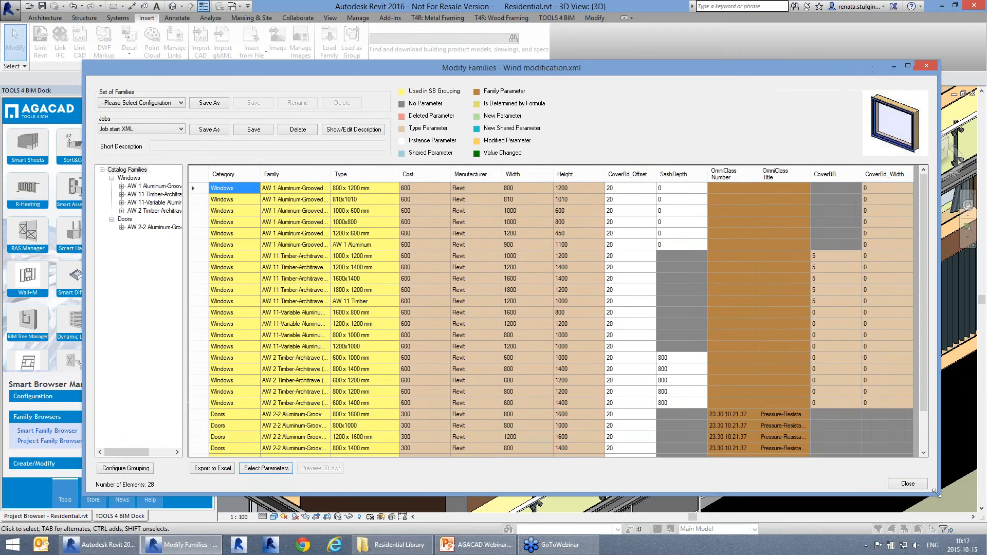
drag(921, 372, 947, 439)
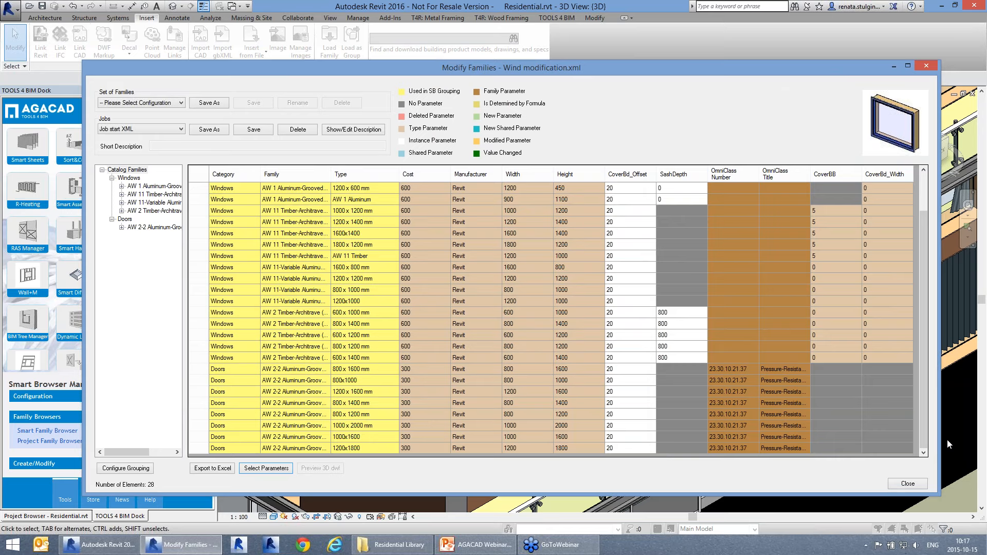
click(577, 348)
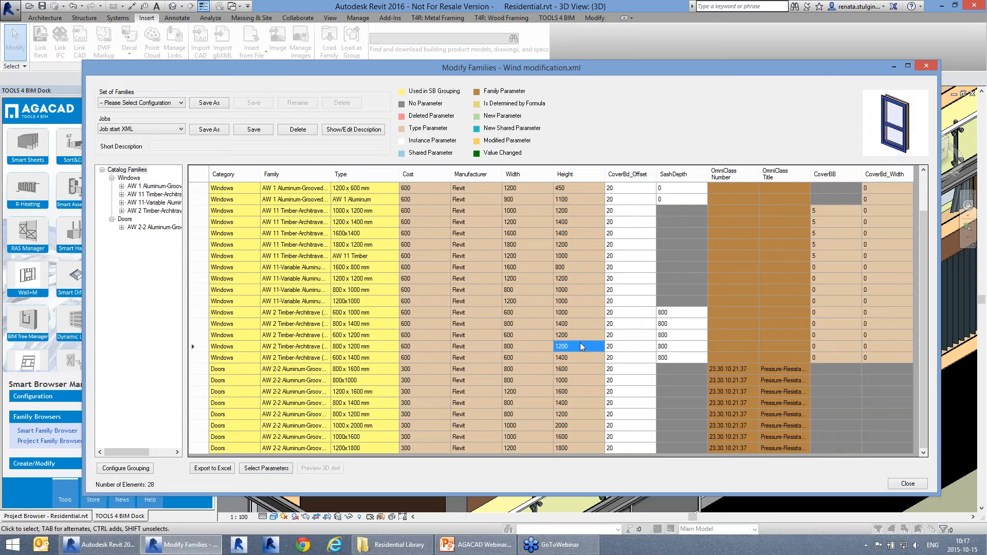
scroll(581, 344, up, 2)
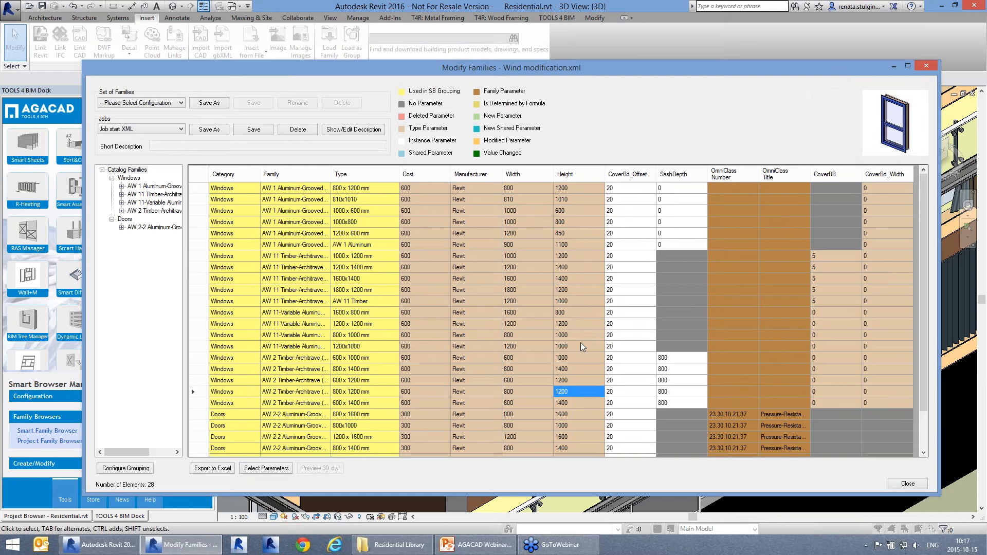
click(840, 221)
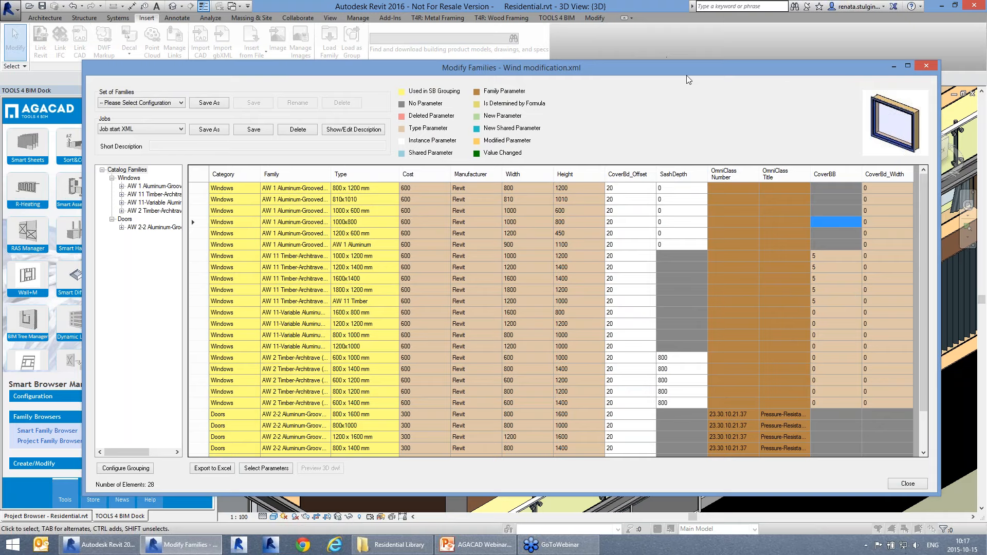
Step: Add the CoverBB parameter to all six AW 1 Aluminum-Grooved window types that lack it
drag(686, 69, 612, 68)
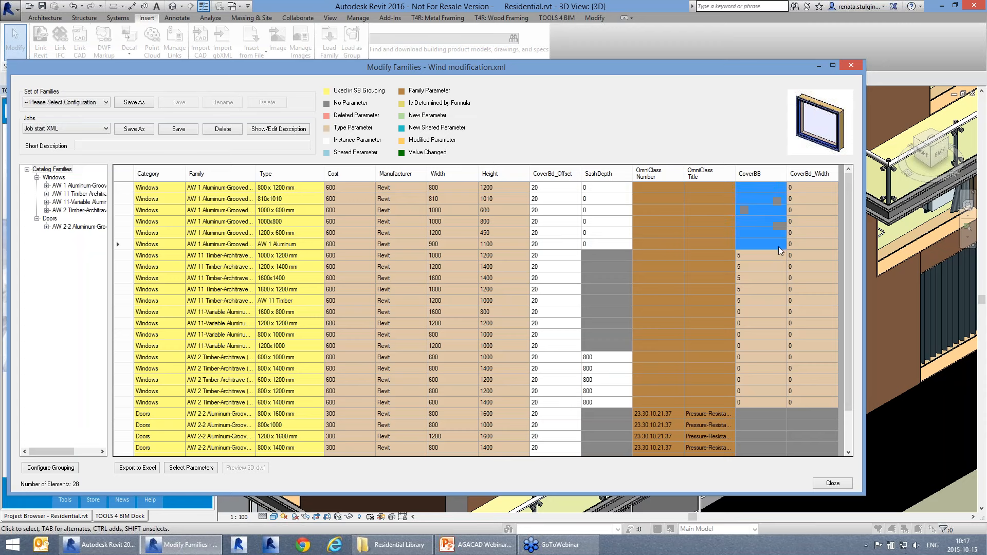
right_click(759, 208)
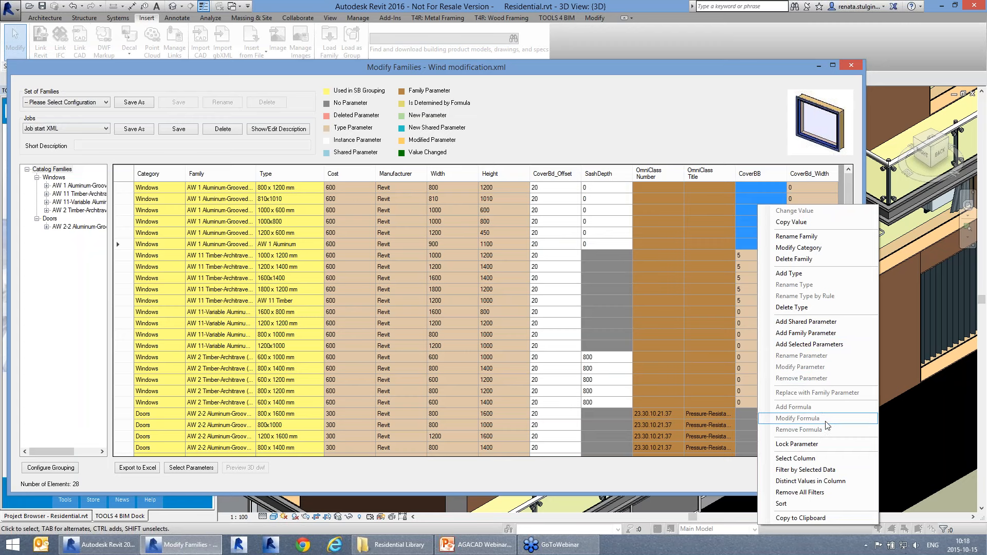
click(796, 344)
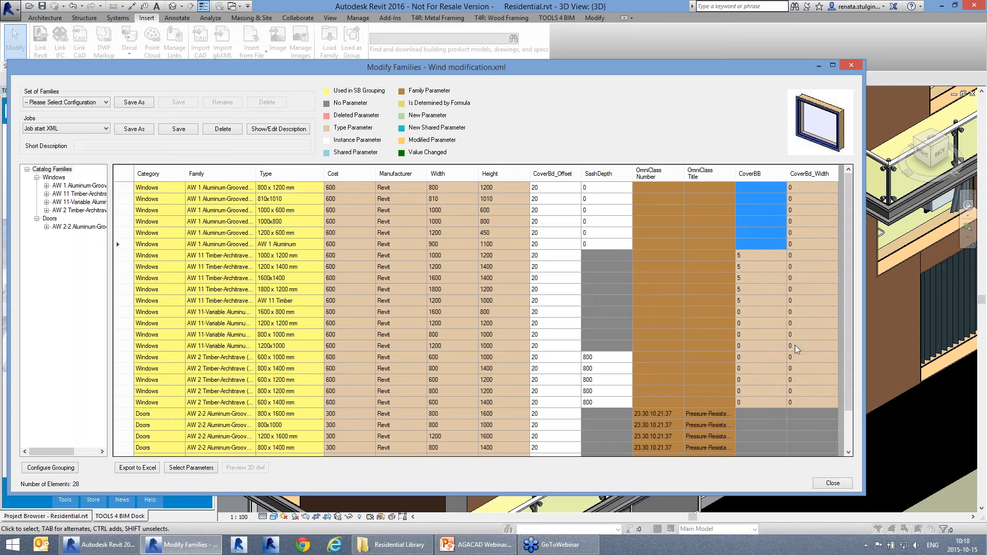
click(771, 219)
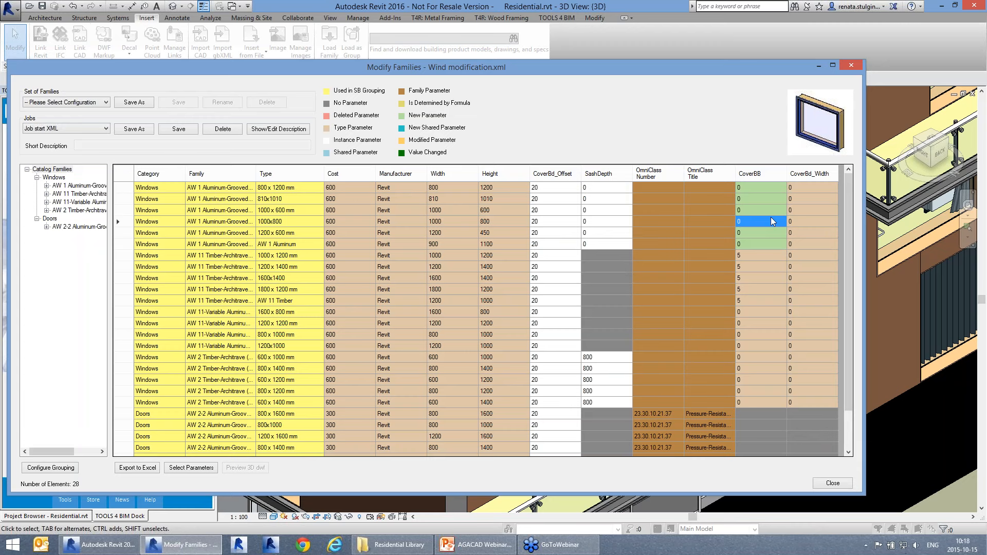
click(755, 187)
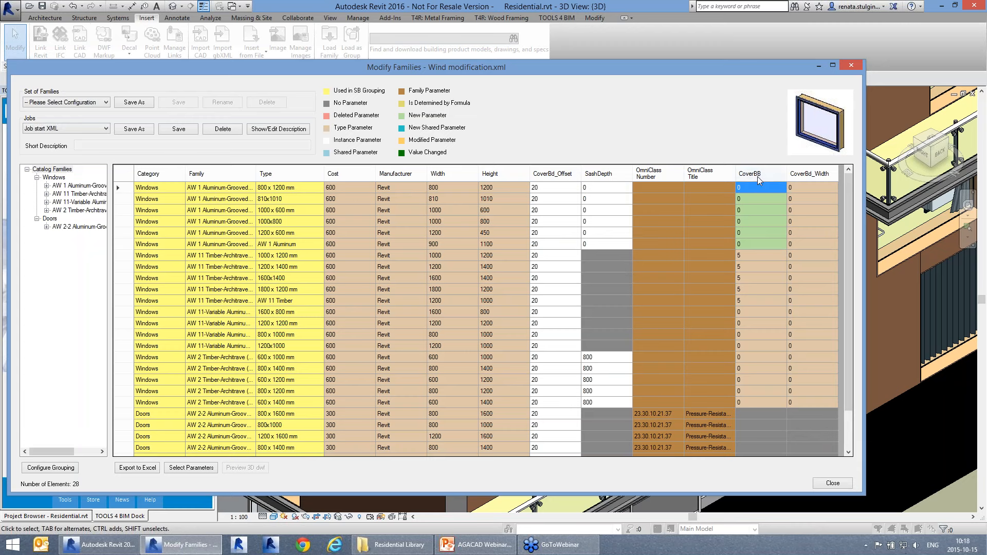
click(771, 244)
Step: Filter the table by the selected AW 1 Aluminum-Grooved and AW 2 Timber-Architrave window families
drag(565, 69, 628, 60)
click(436, 283)
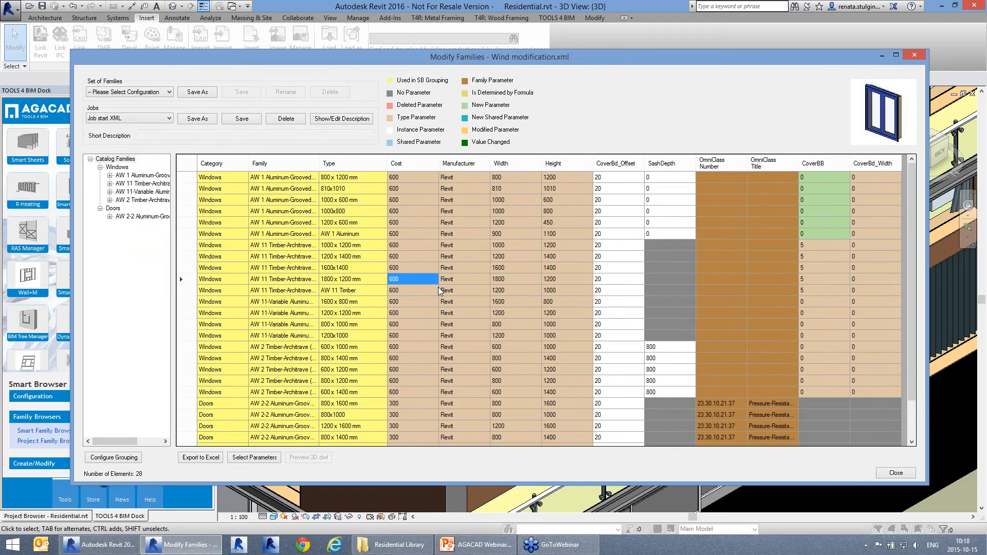
scroll(446, 291, down, 2)
scroll(454, 294, up, 2)
click(287, 268)
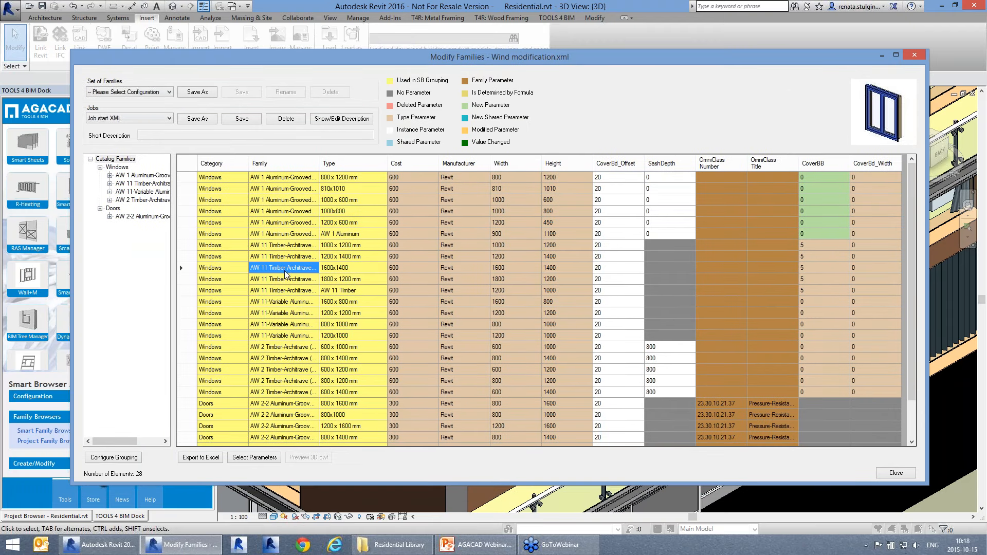
click(301, 415)
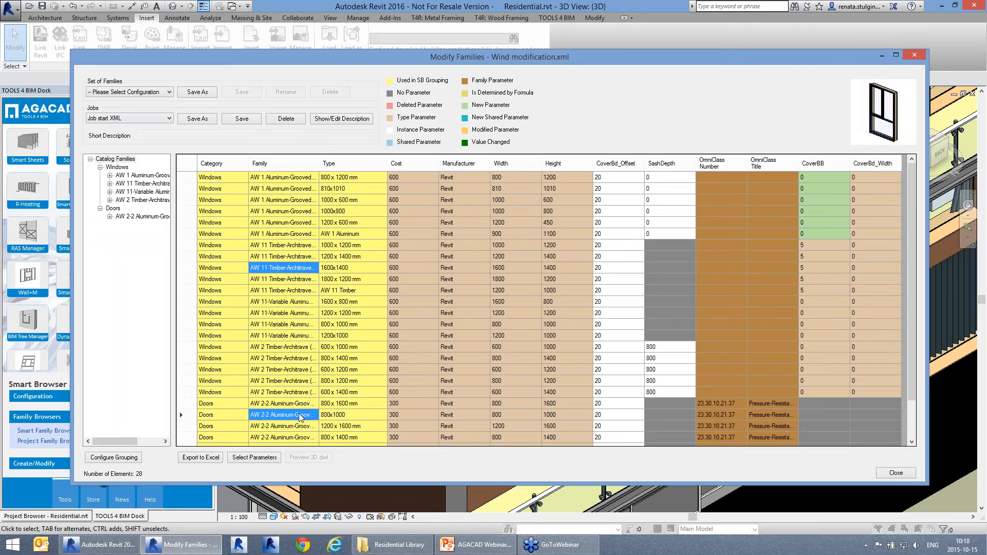
click(294, 381)
click(292, 234)
right_click(292, 236)
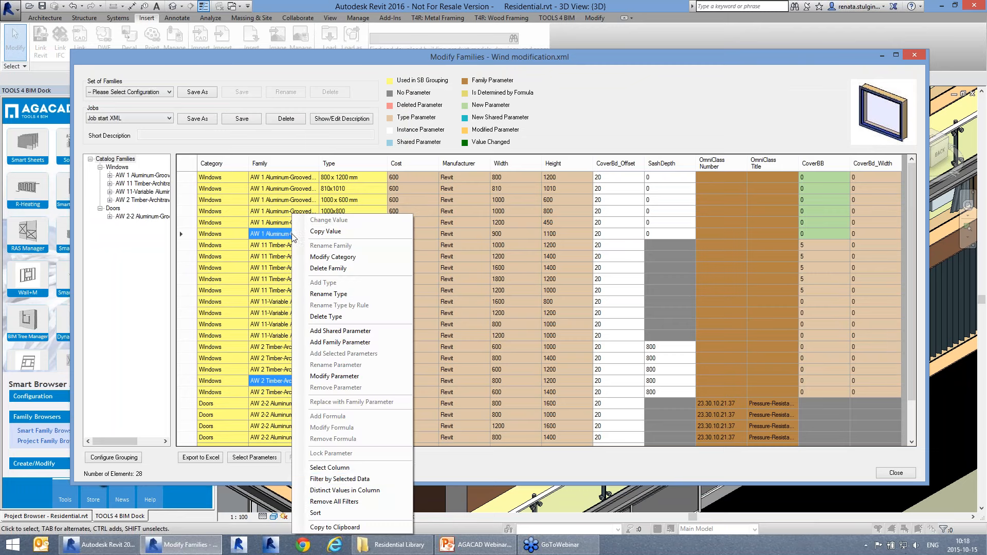
click(329, 481)
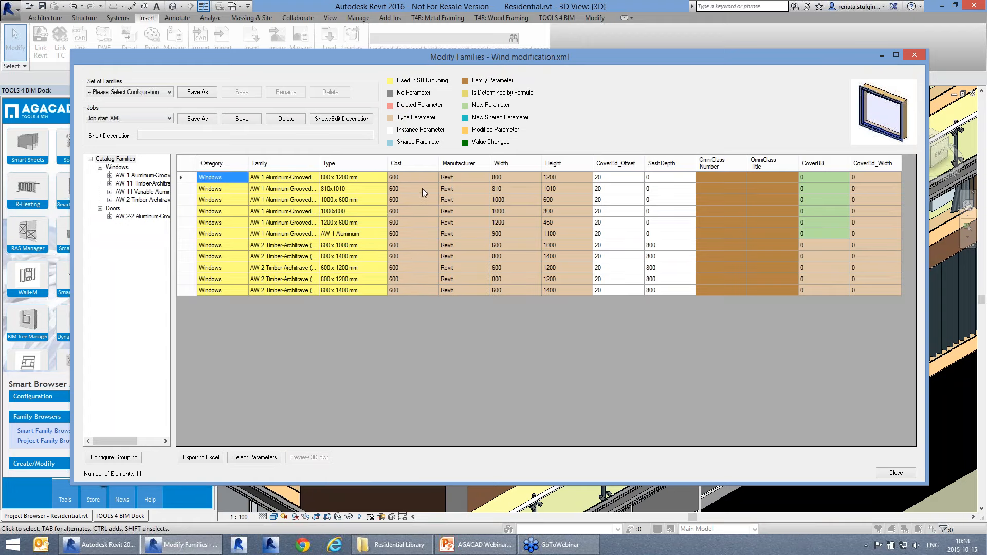
Step: Change the Cost value of all filtered window types to 700
drag(419, 178, 423, 290)
right_click(424, 289)
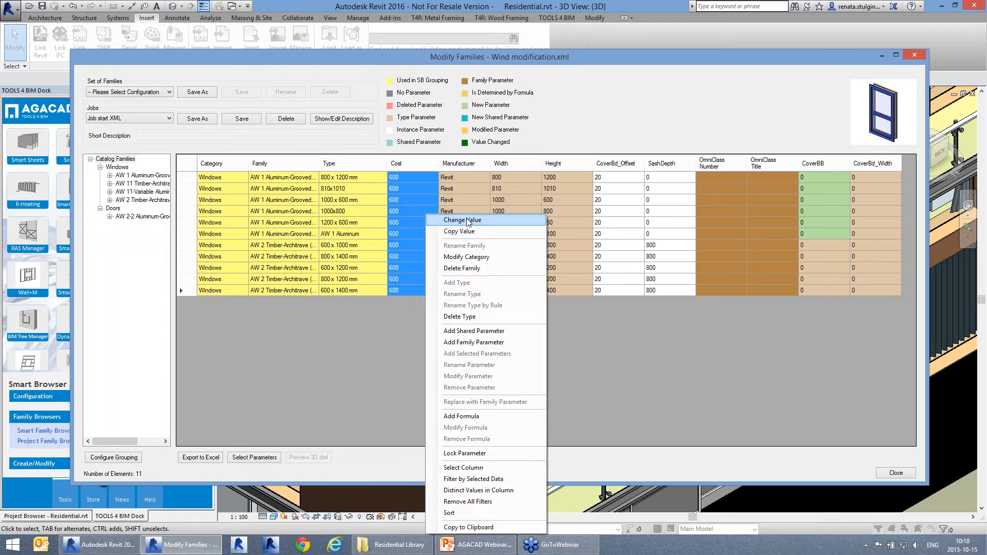
click(465, 220)
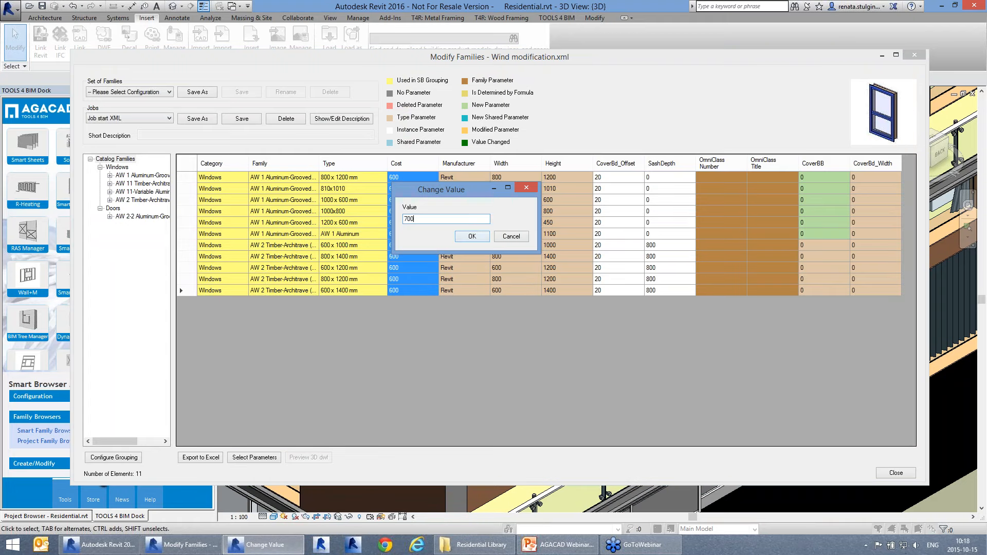
click(472, 236)
click(377, 225)
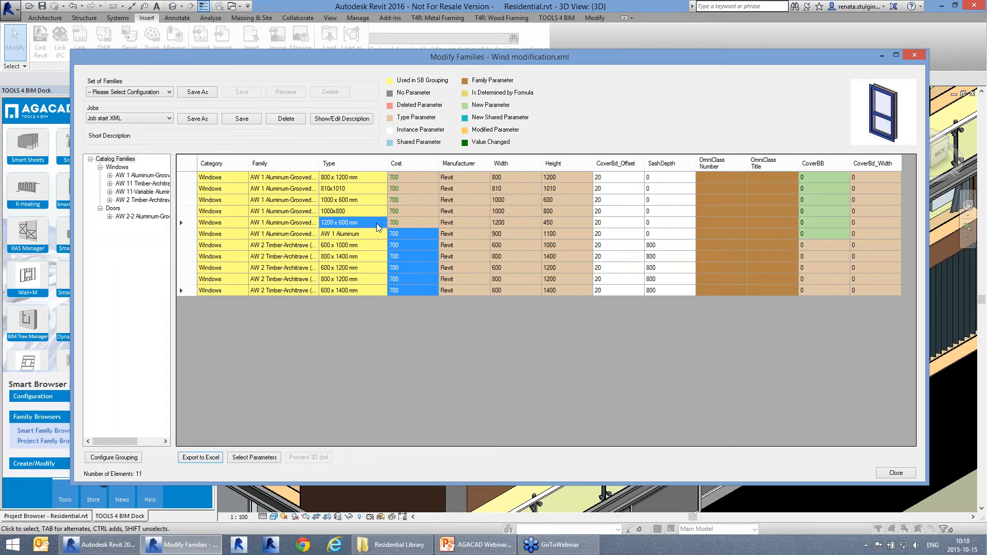
Step: Show the types of all catalog families in the table again
click(140, 184)
click(115, 159)
click(411, 267)
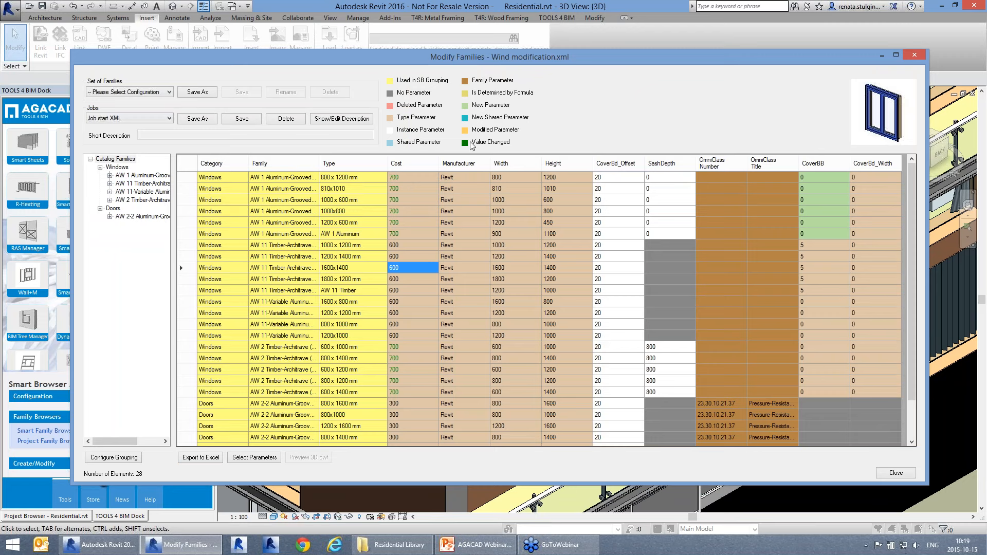
Step: Add the text formula "AGACAD" to the entire Manufacturer column, covering all window and door types
click(482, 278)
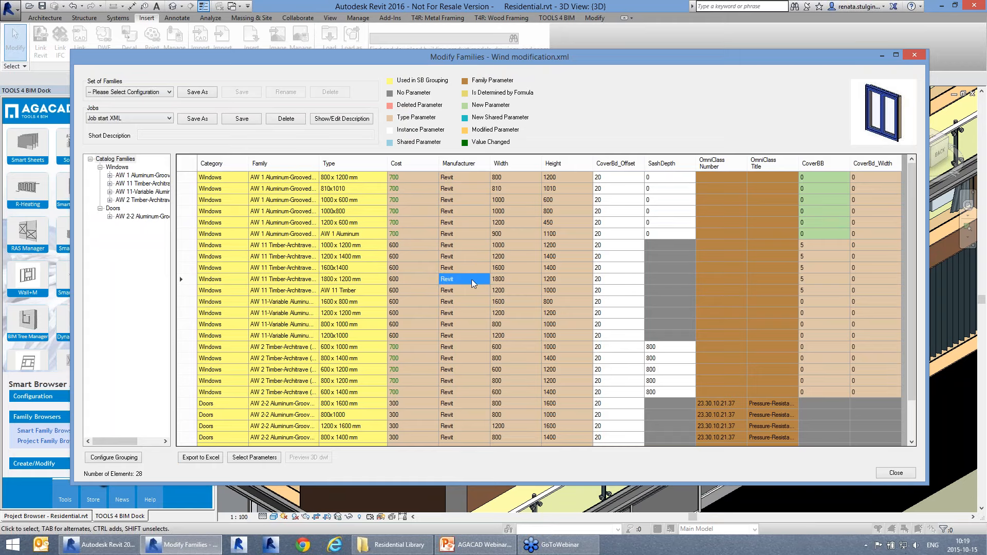
right_click(472, 282)
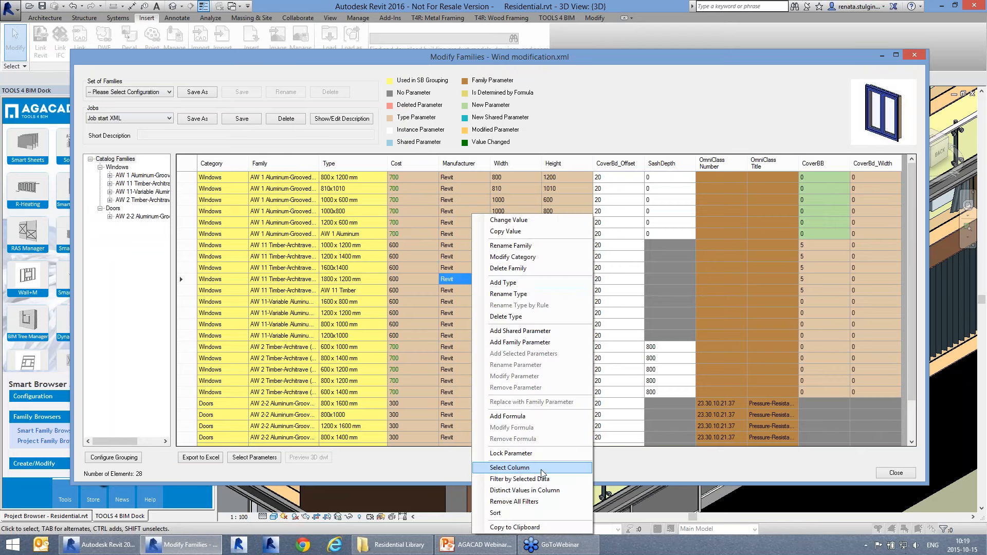
click(509, 468)
right_click(467, 290)
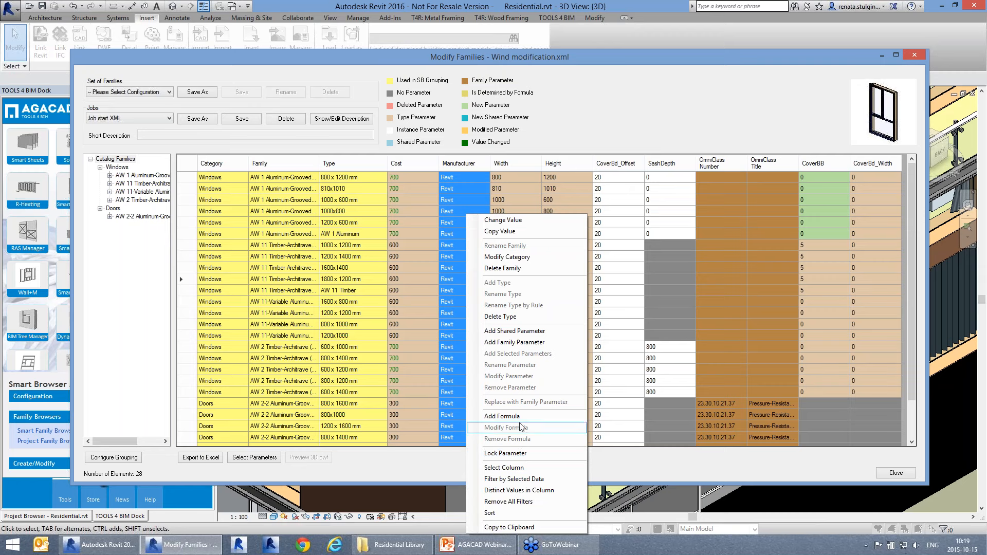
click(502, 416)
drag(389, 424, 341, 424)
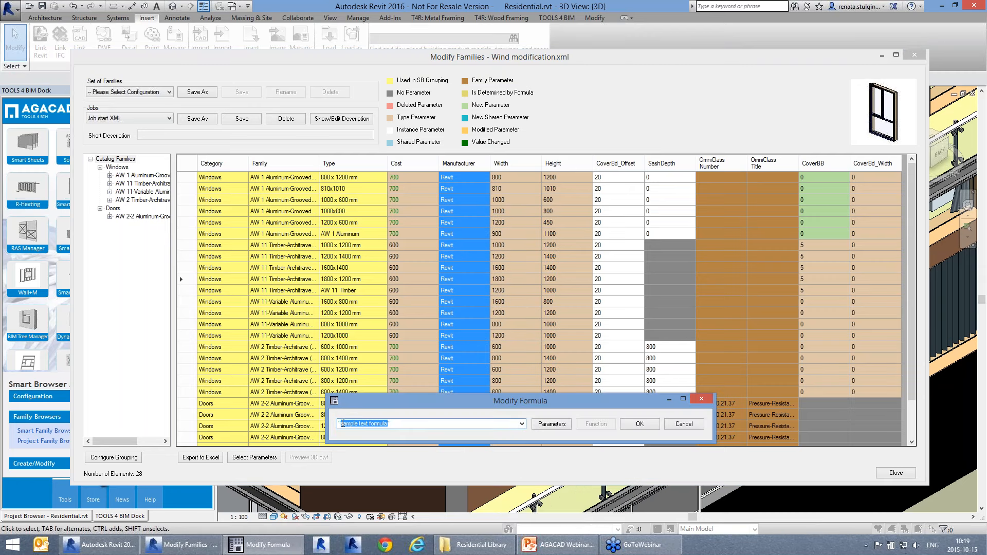
text(AGACAD)
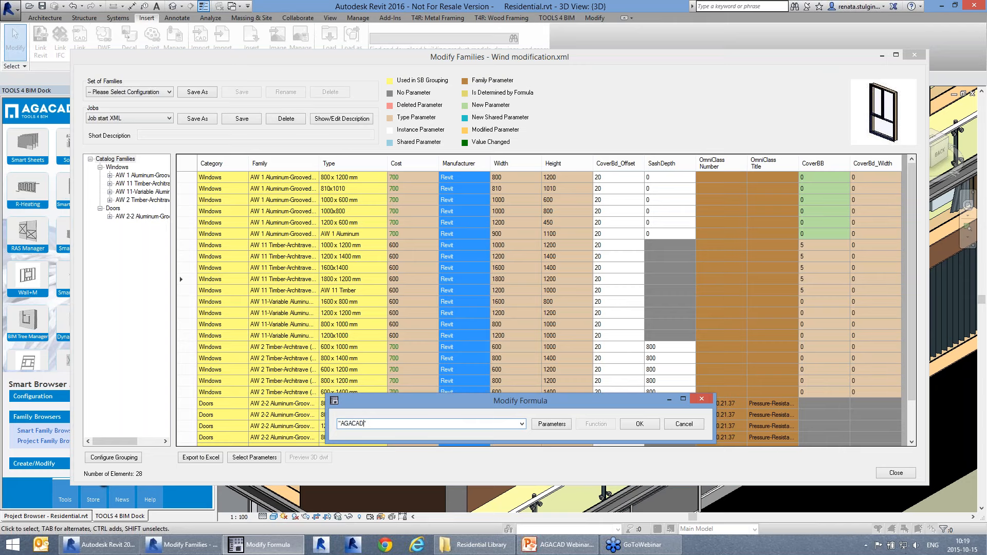
click(639, 423)
click(469, 279)
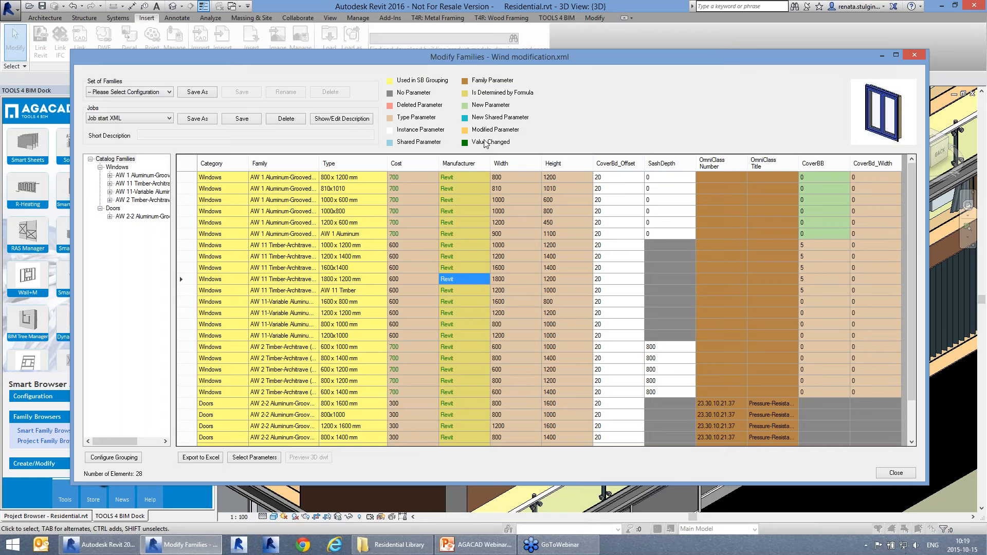
Step: Change the category of the AW 2-2 Aluminum-Grooved door family from Doors to Windows
click(575, 306)
scroll(575, 306, down, 2)
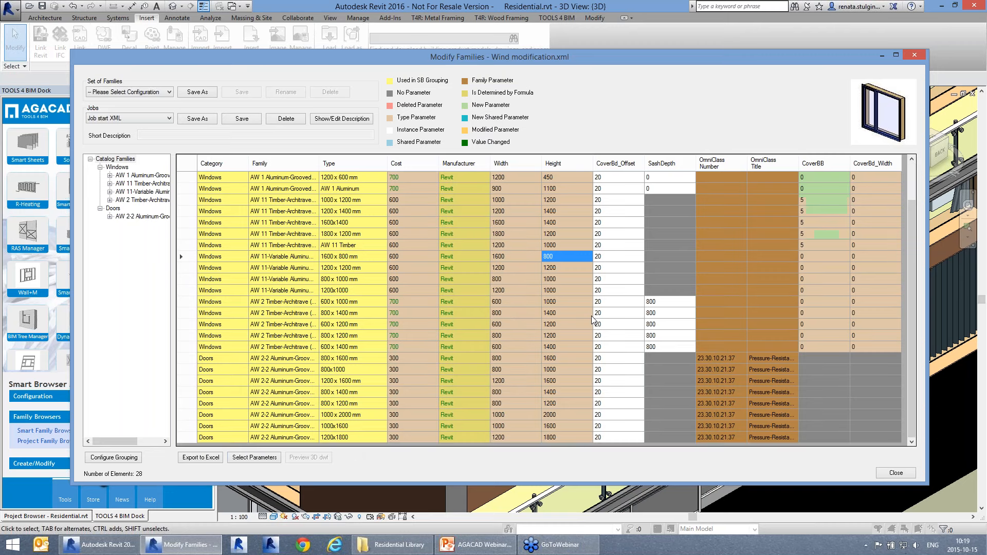
click(227, 381)
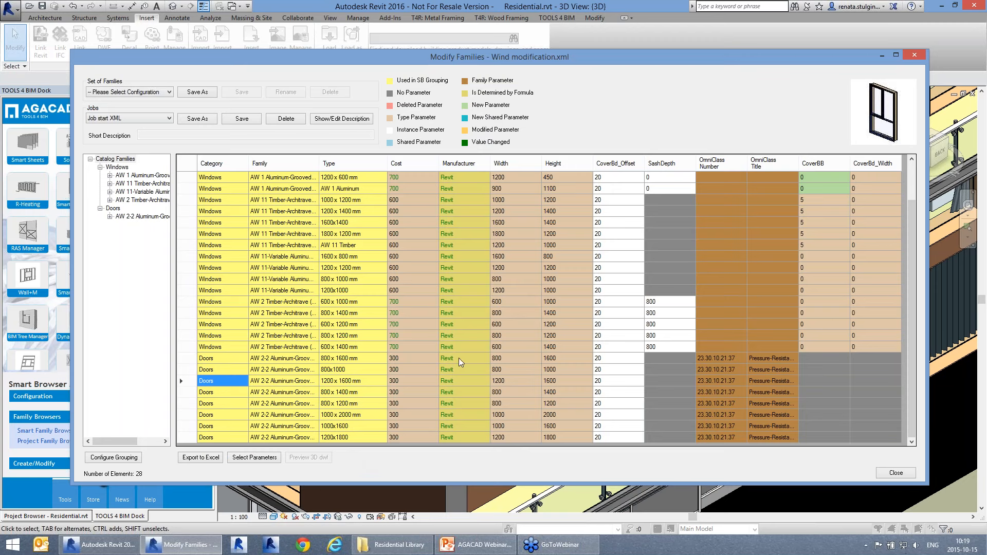
right_click(230, 389)
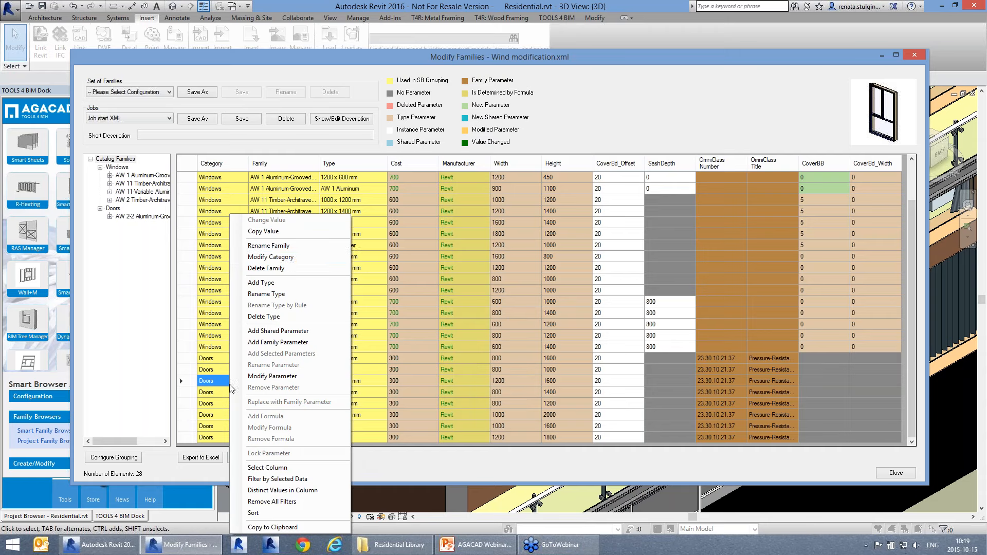
click(297, 258)
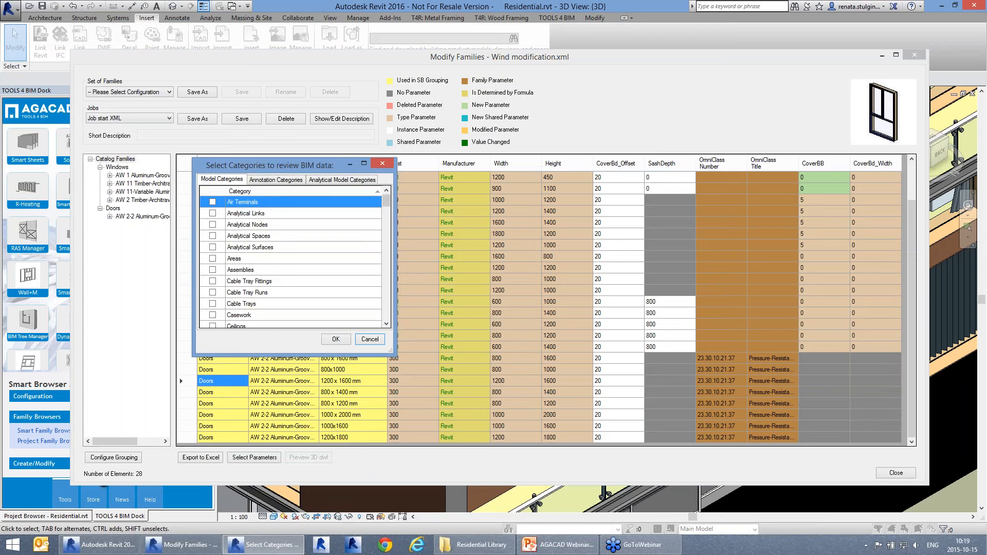
drag(386, 200, 395, 322)
click(212, 303)
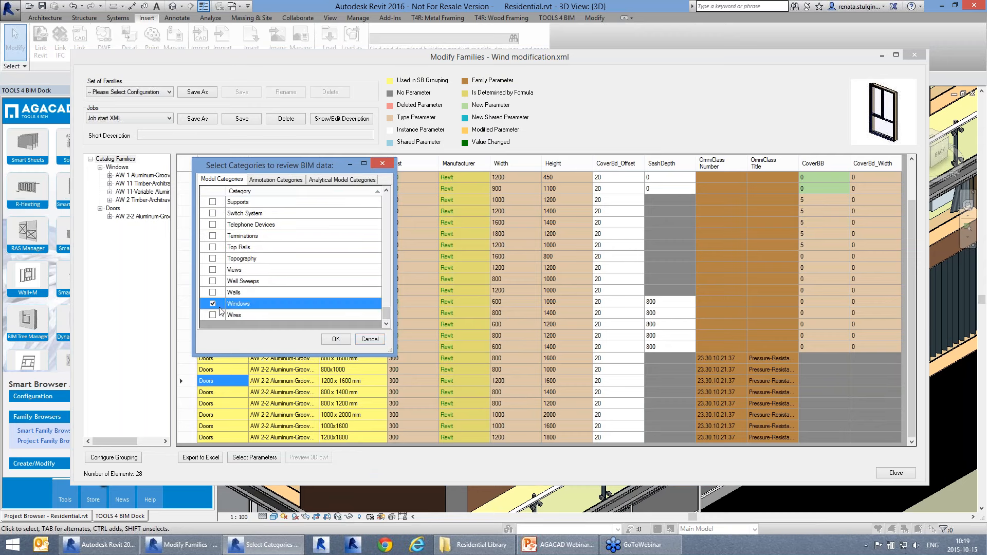
click(343, 344)
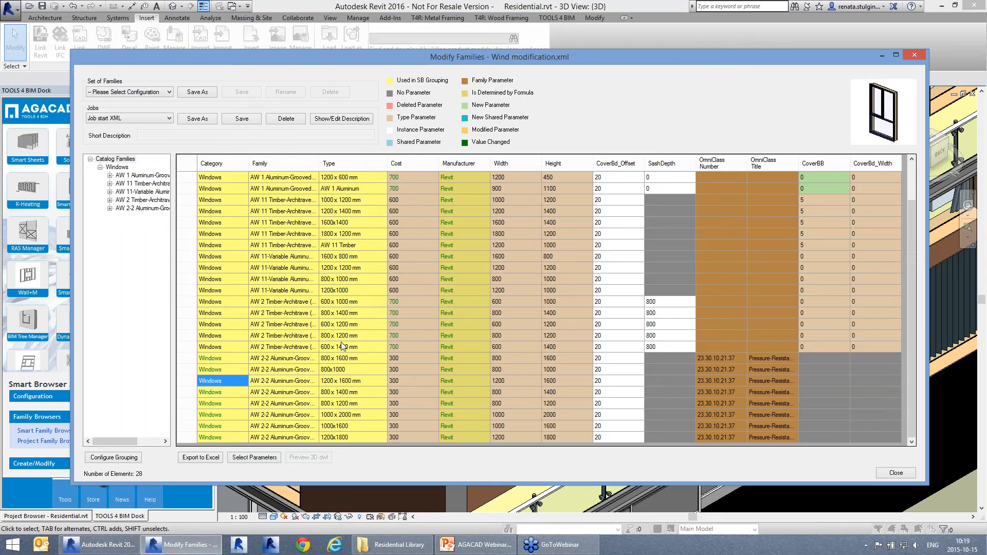
click(293, 393)
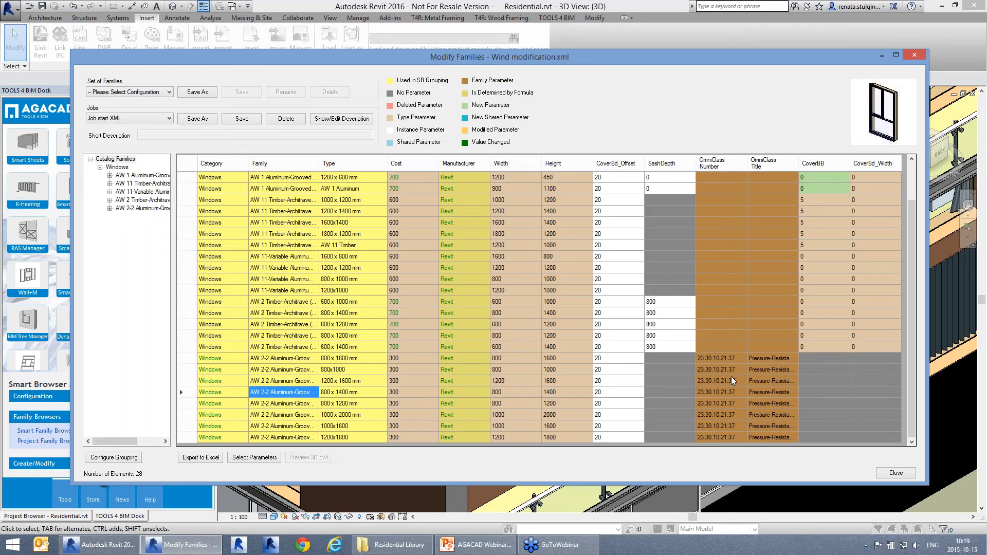
Step: Set the OmniClass number of all AW 2-2 Aluminum-Grooved types to 23.30.20.21.11.17 - Garden Windows, found under Projecting Windows
drag(730, 360, 735, 437)
right_click(732, 408)
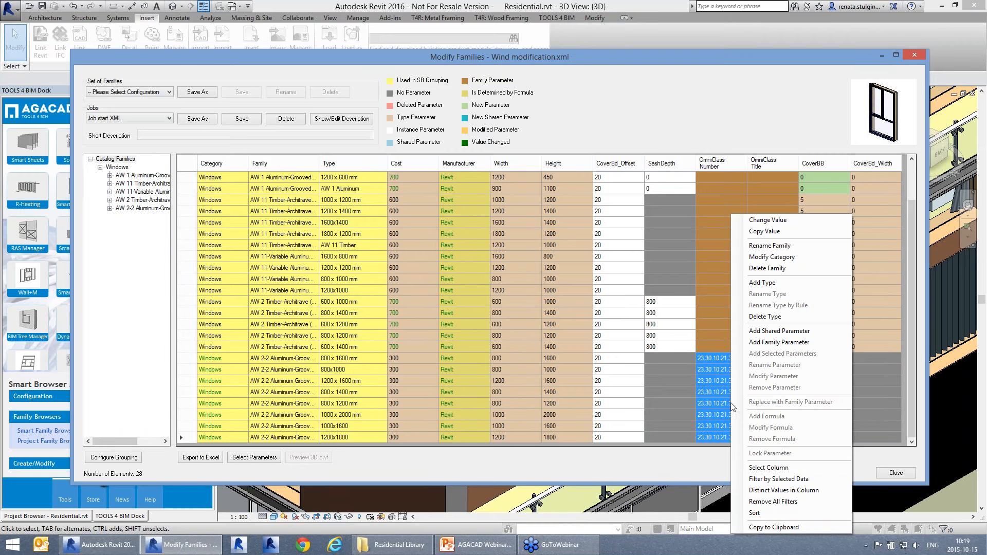
click(769, 220)
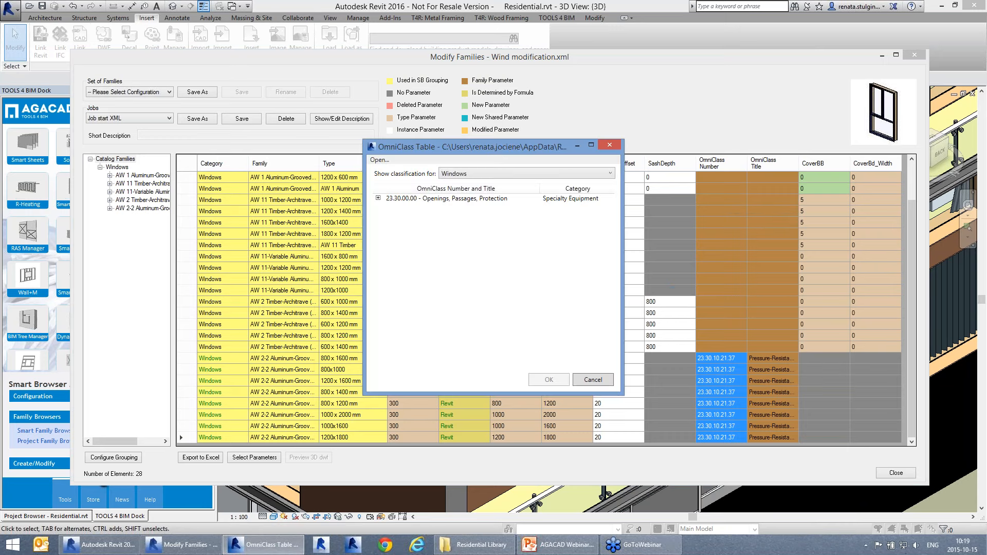
click(378, 199)
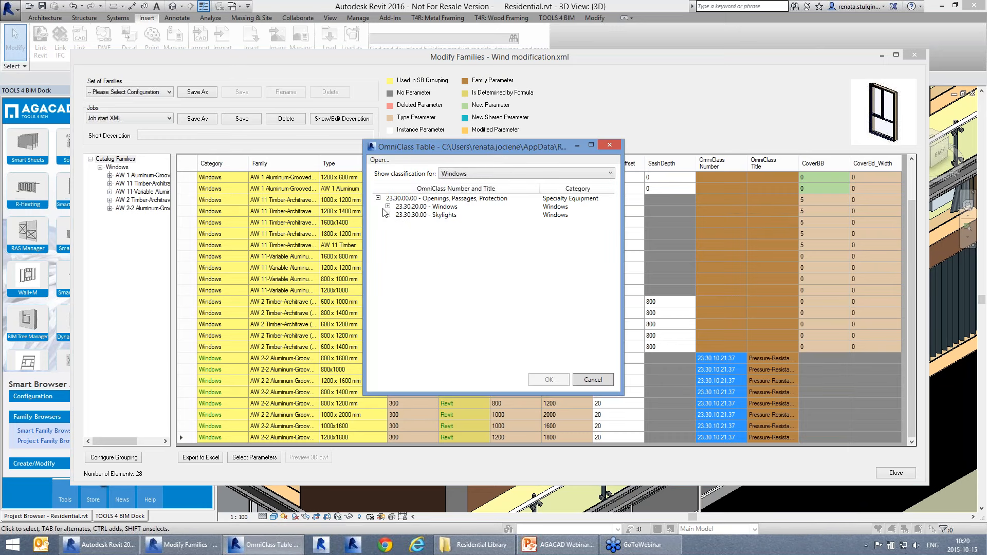
click(388, 206)
click(388, 256)
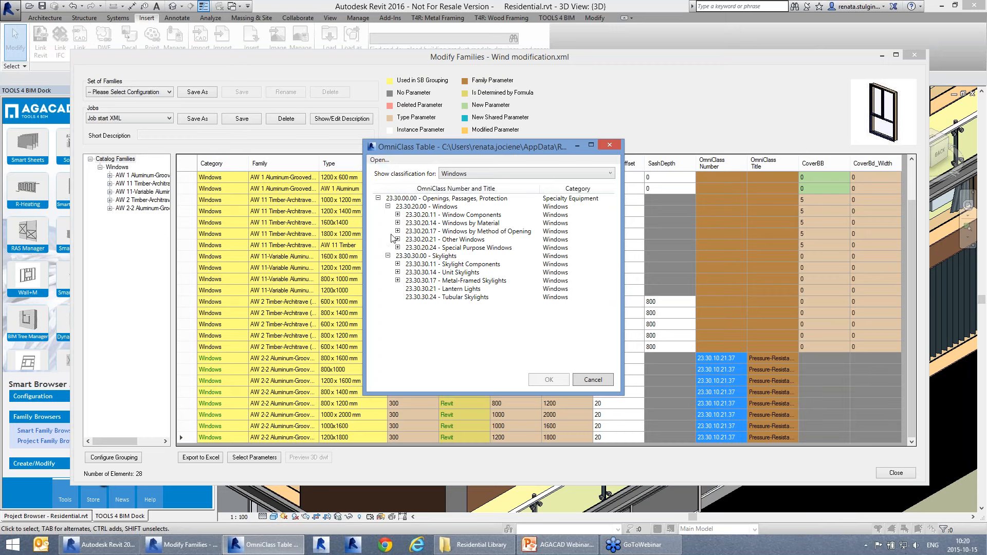
click(397, 215)
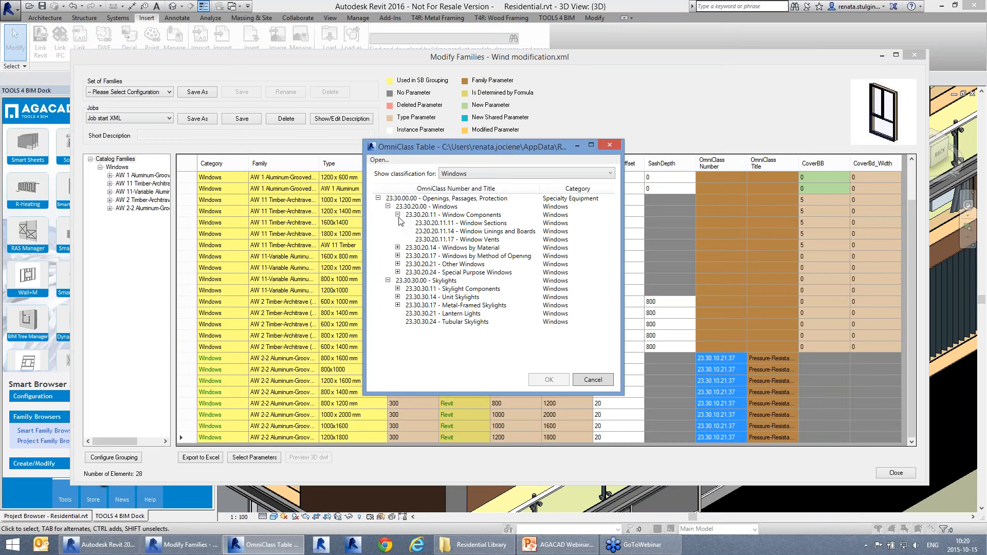
click(398, 264)
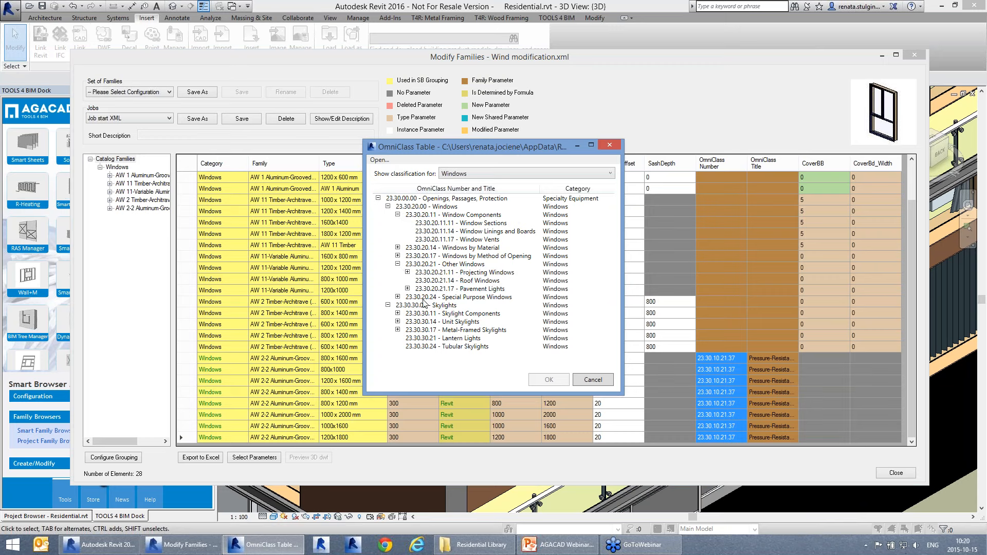
click(407, 272)
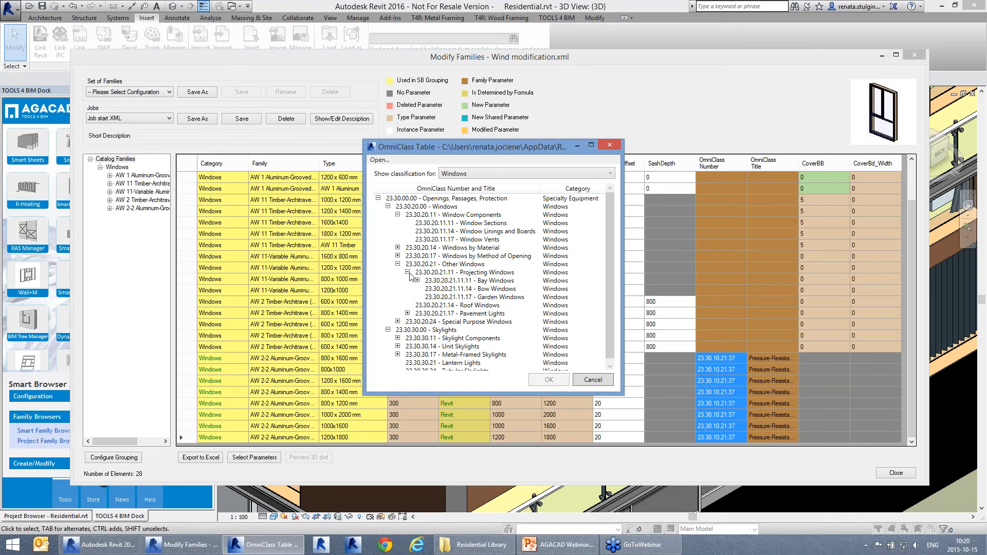
click(479, 289)
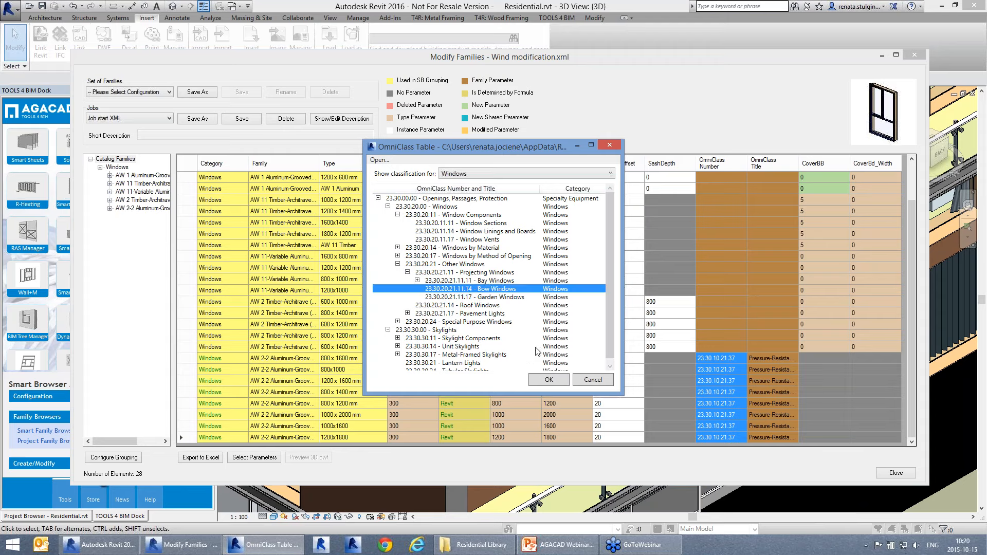
click(504, 298)
click(549, 379)
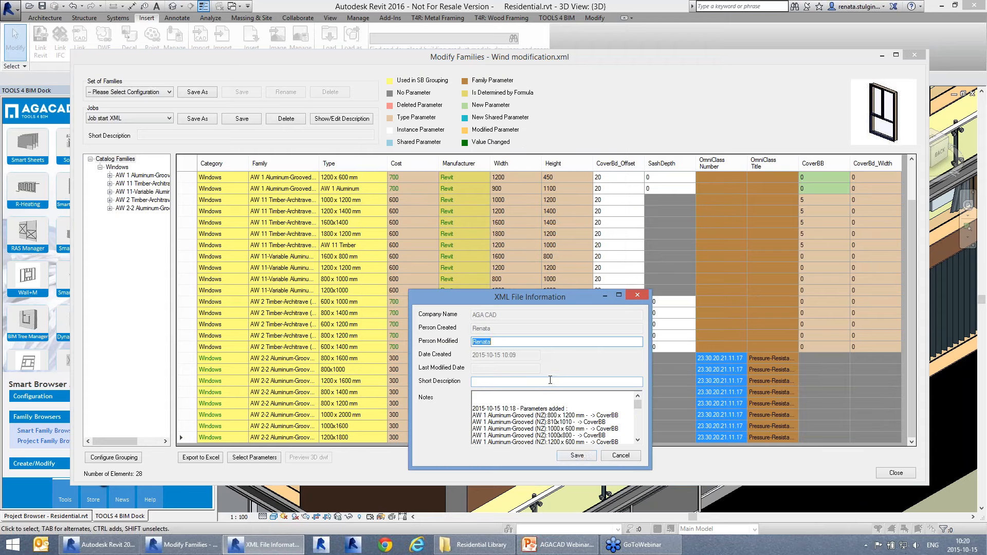
Step: Save the XML file information for the modification job without entering a short description
click(577, 456)
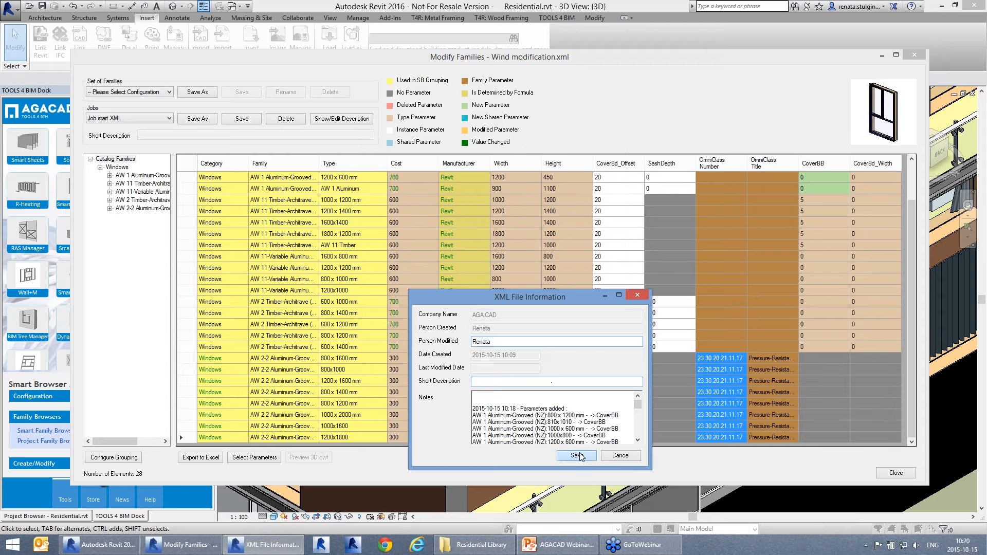
click(777, 384)
click(736, 385)
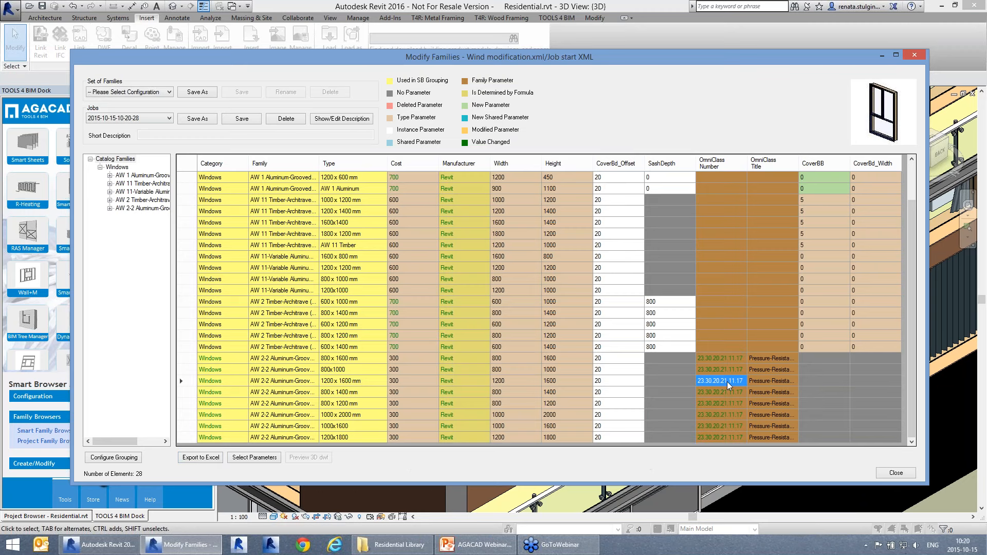
Step: Select the entire Type column and open rule-based type renaming for all window types
click(371, 291)
scroll(378, 262, up, 2)
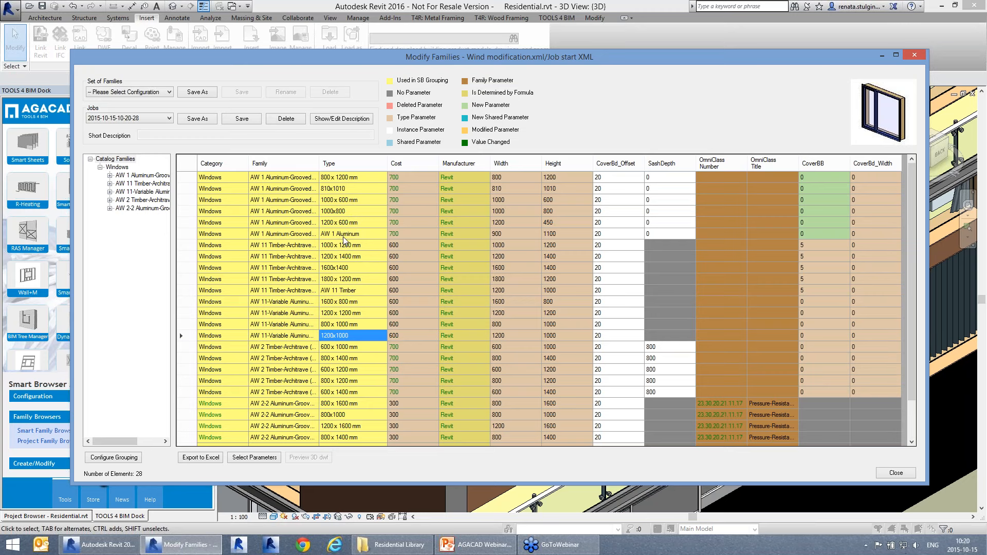
click(348, 224)
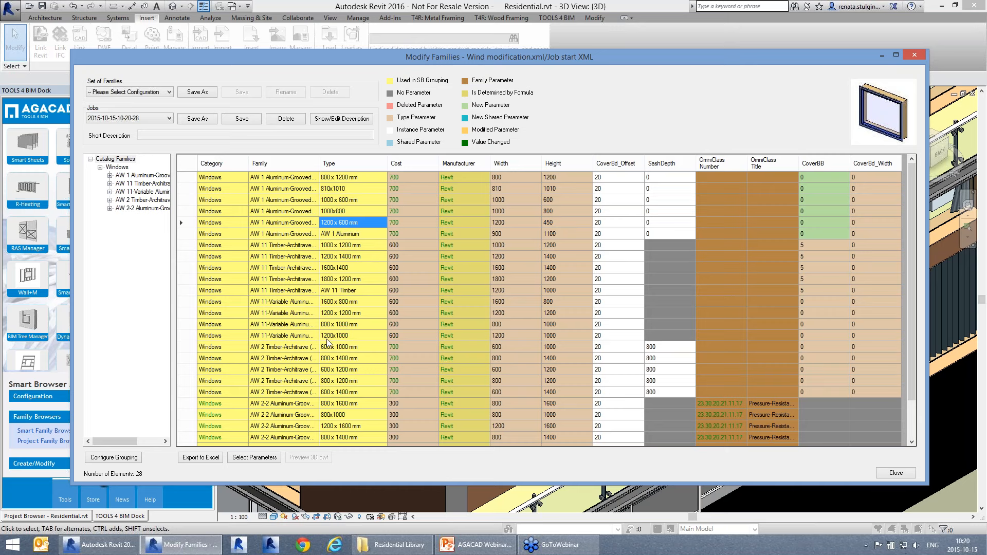
right_click(374, 225)
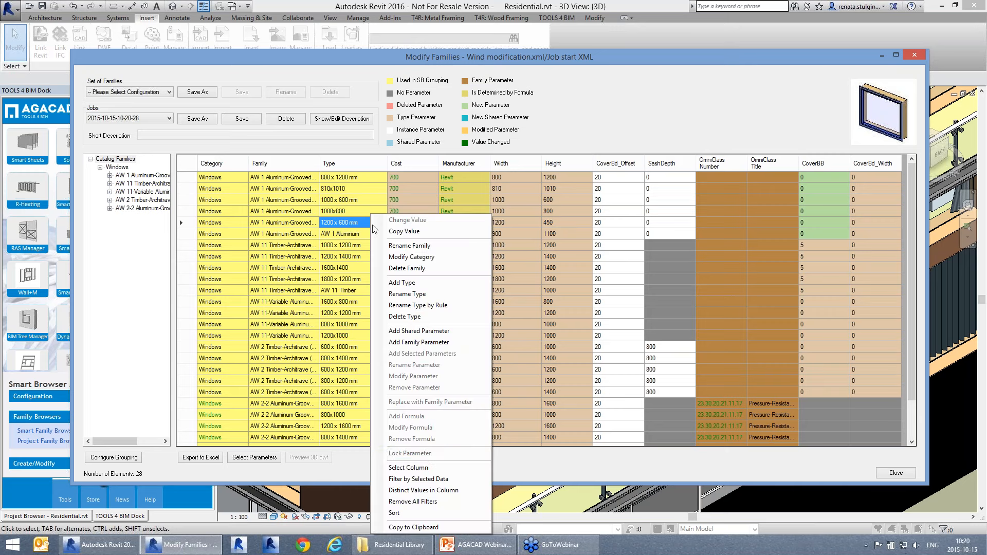
click(409, 467)
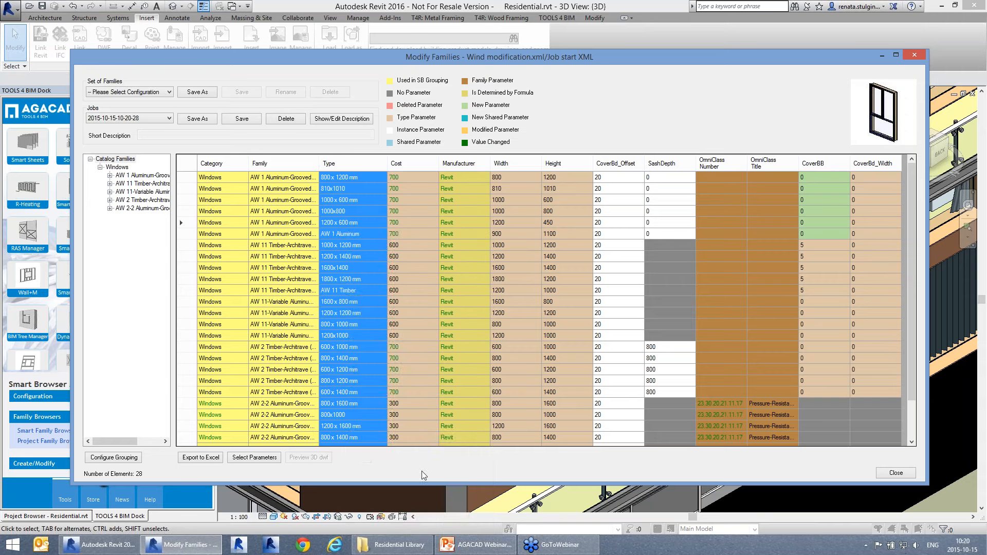
right_click(347, 279)
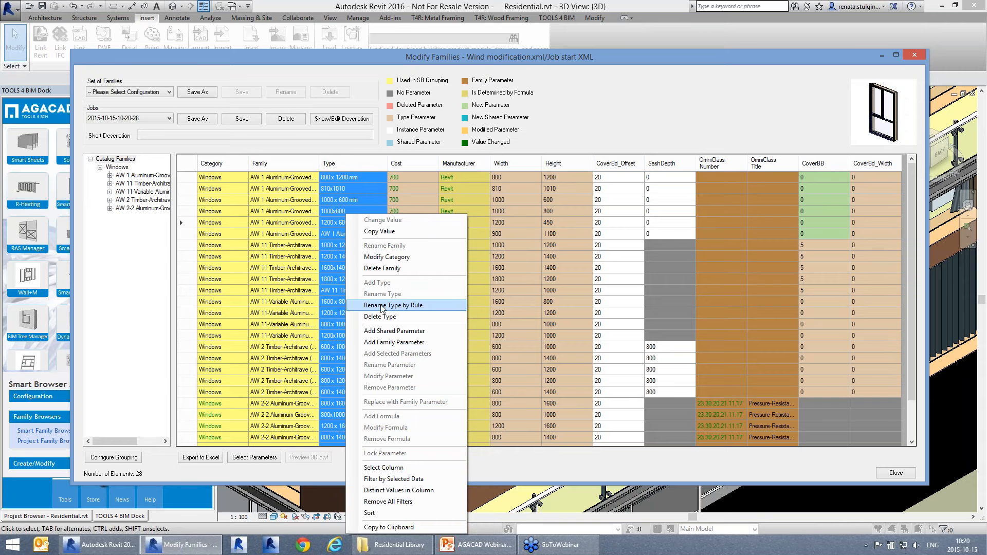
click(426, 307)
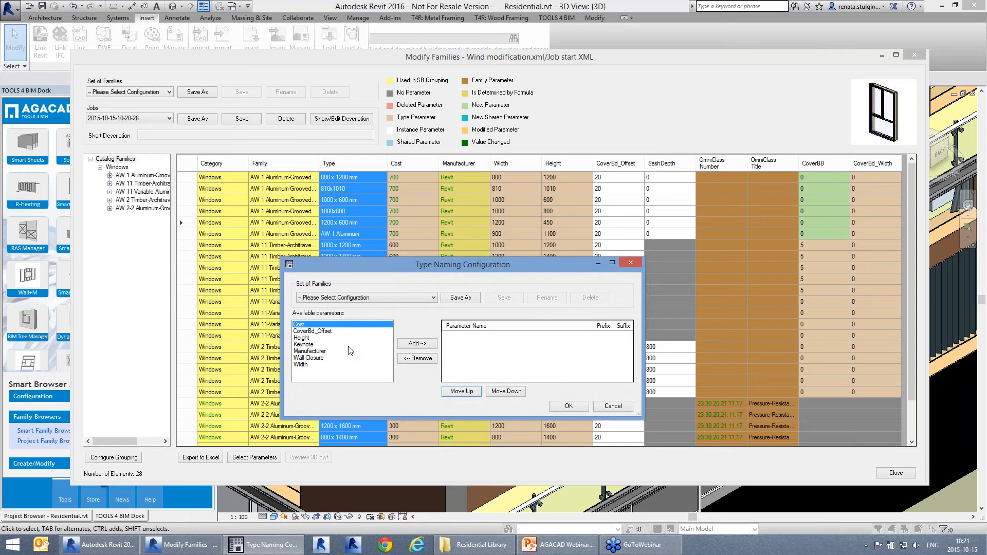
Step: Rename the selected types by a rule combining Width with suffix "x" and Height with suffix "mm"
click(303, 365)
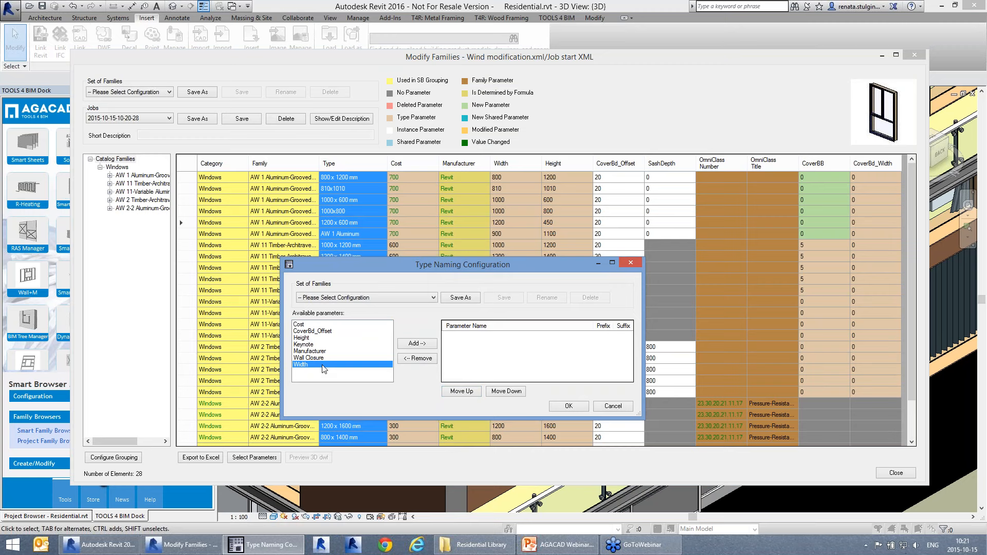
click(417, 344)
click(306, 339)
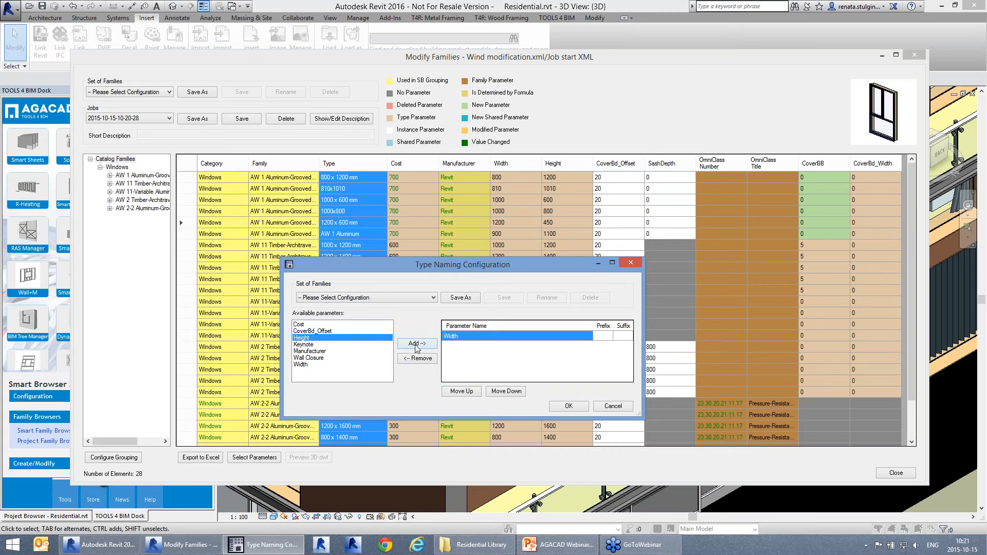
click(417, 343)
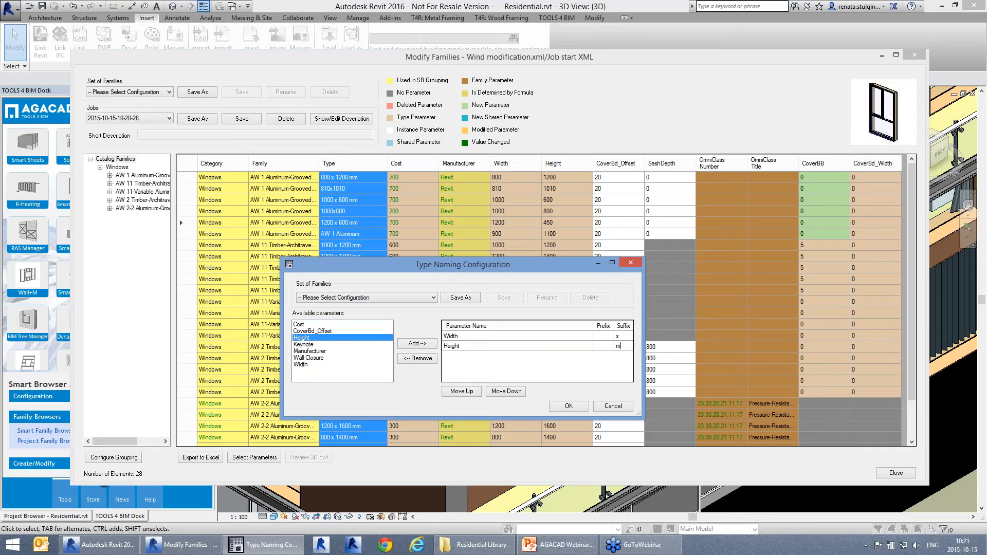
click(569, 407)
click(372, 255)
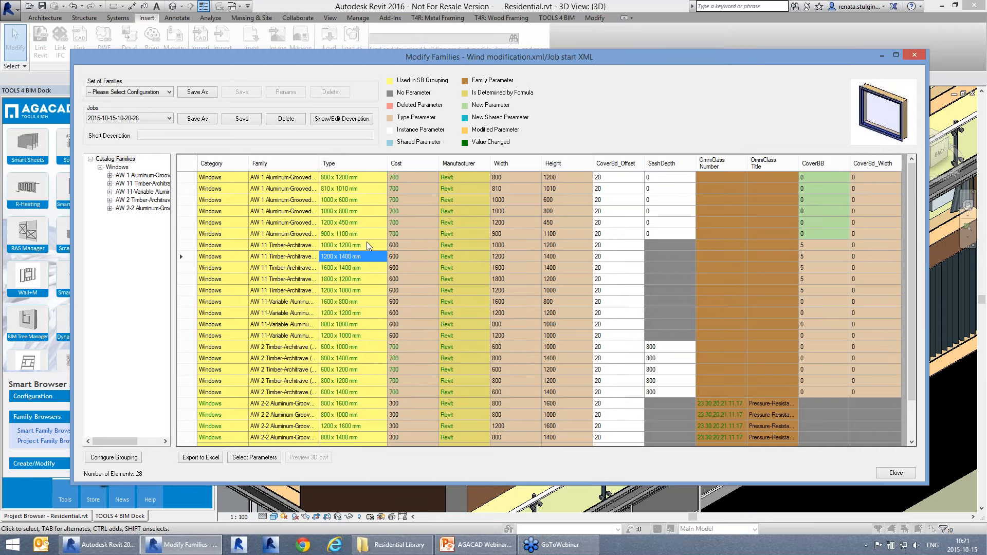
scroll(385, 296, down, 2)
scroll(384, 296, up, 2)
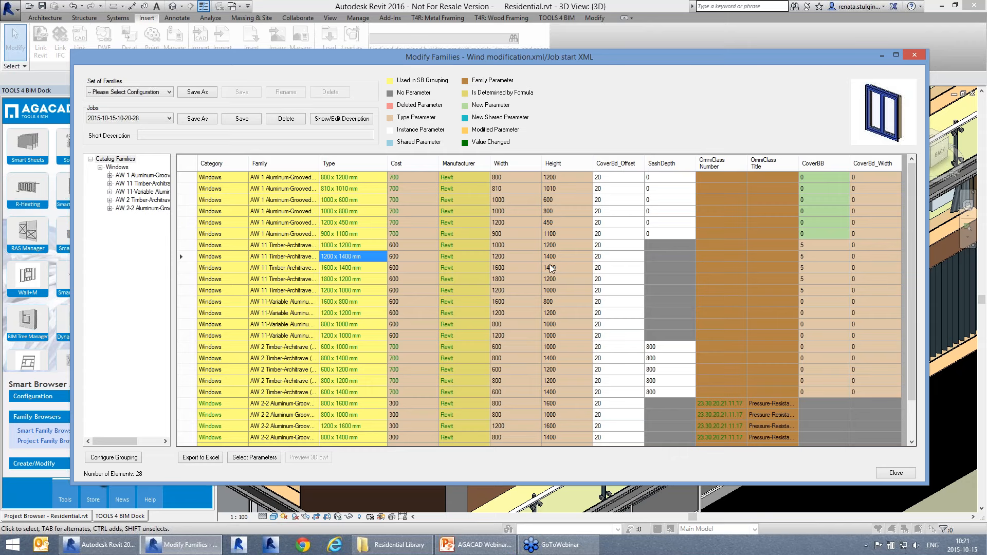
Step: Start adding a shared parameter to all window types and load Shared Parameters.txt from the Residential Library folder on drive D
right_click(365, 256)
click(427, 479)
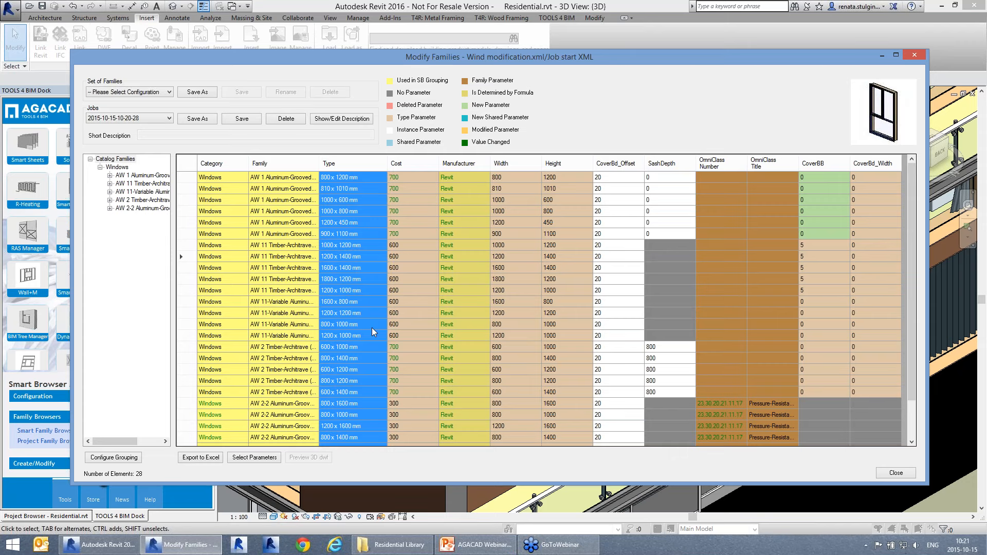
right_click(372, 327)
click(419, 332)
click(68, 73)
click(143, 83)
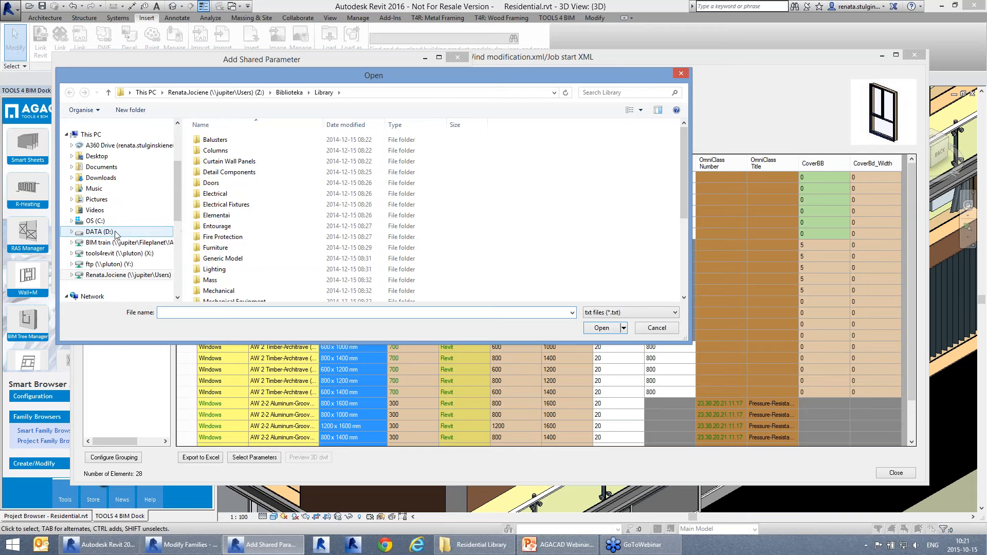
click(99, 232)
click(257, 259)
scroll(263, 286, down, 3)
scroll(263, 286, down, 1)
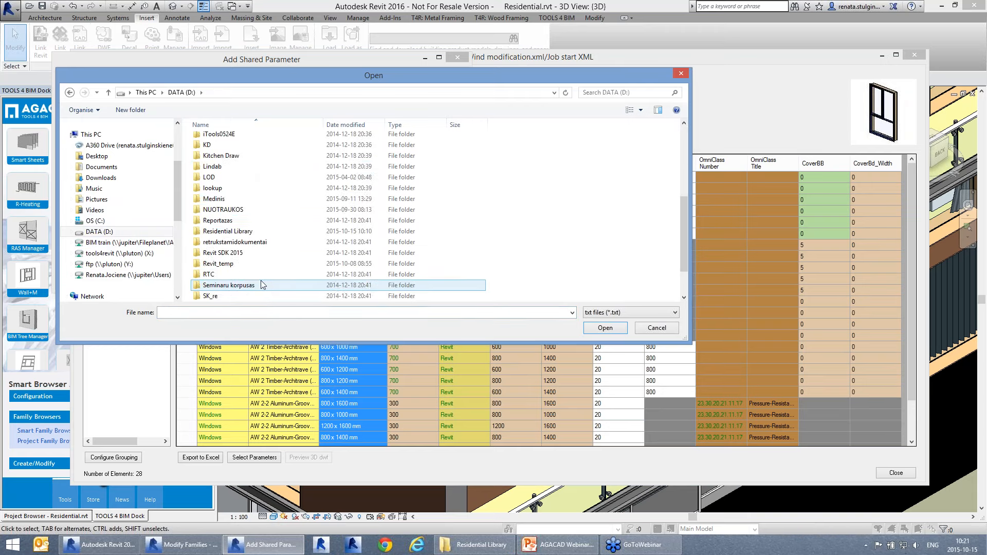
double_click(263, 283)
click(252, 163)
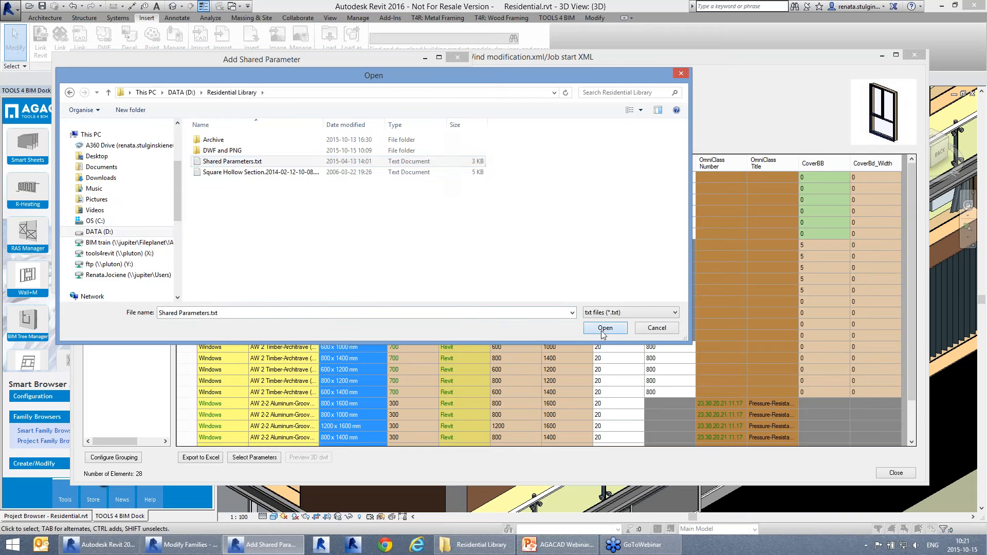
click(604, 329)
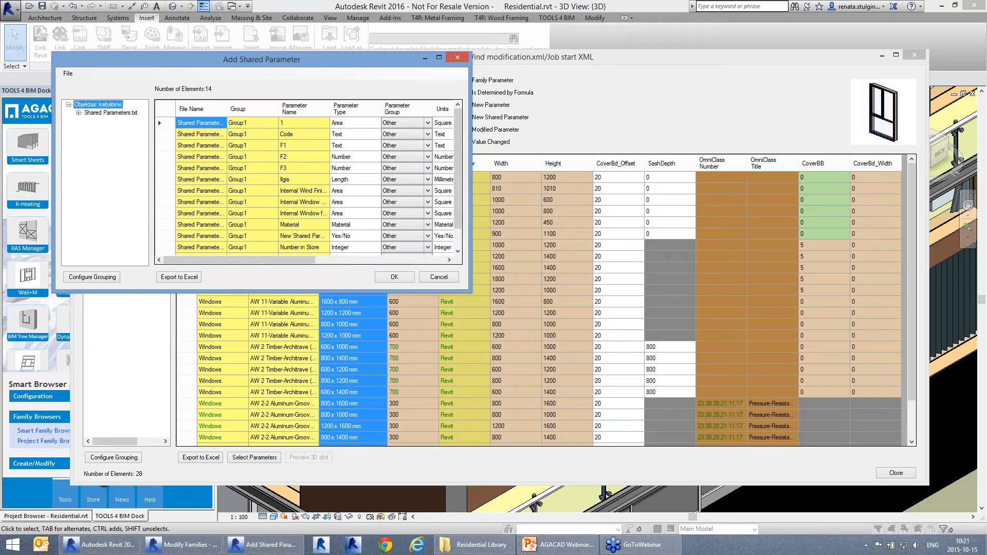
Step: Add the shared parameter Second Width to all window types as an instance parameter with the formula Width
drag(472, 292, 696, 325)
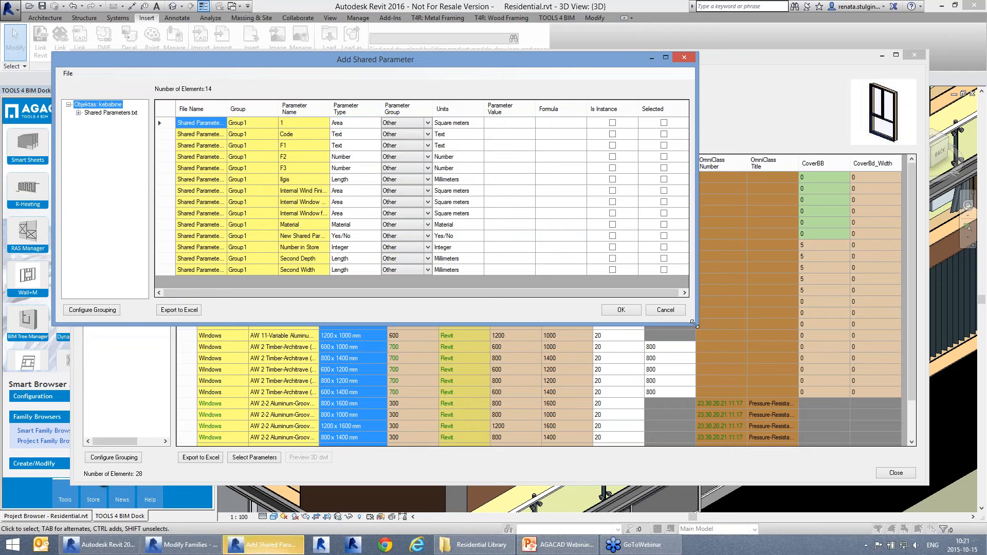
click(665, 270)
click(664, 270)
click(612, 270)
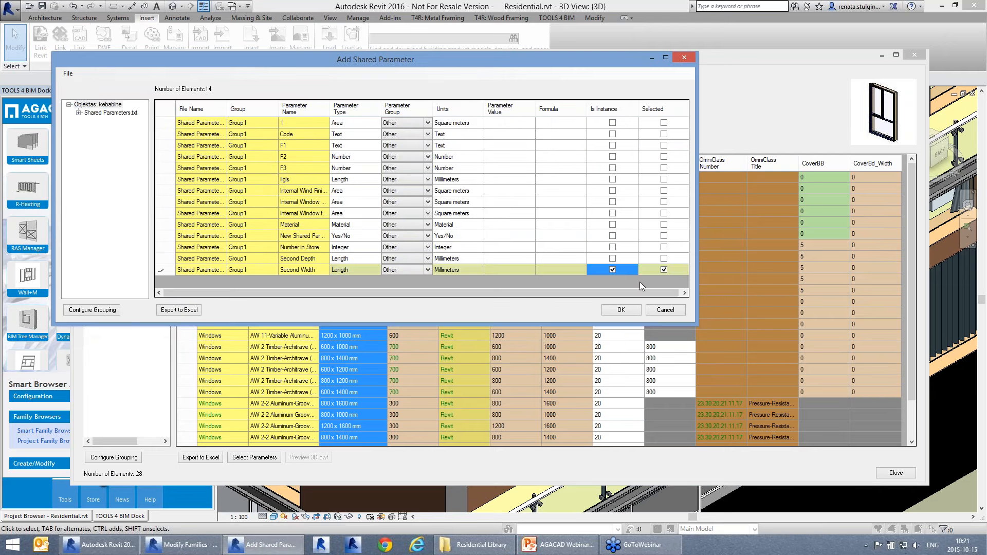
click(566, 270)
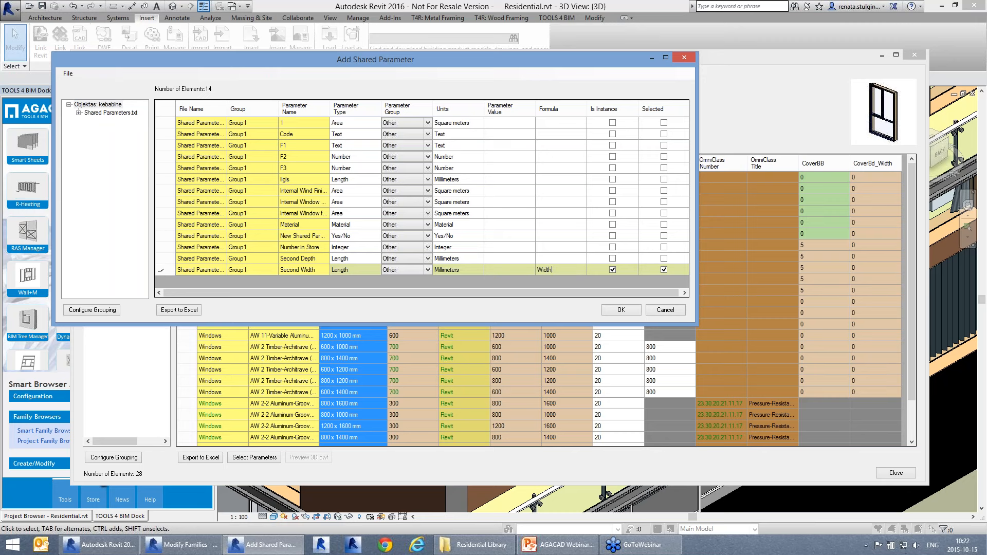
key(Up)
click(621, 310)
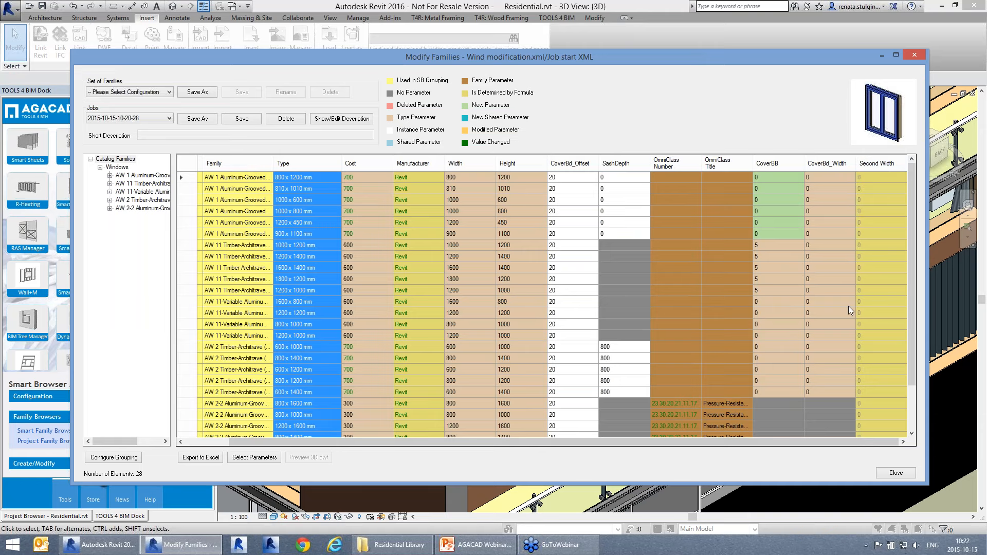
click(820, 304)
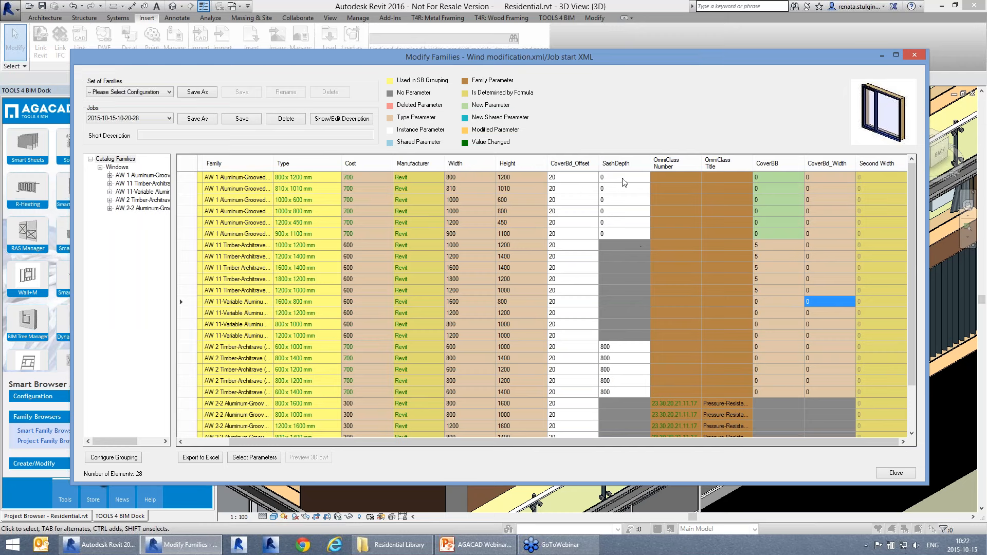
Step: Remove the SashDepth parameter from all AW 1 Aluminum-Grooved window types
drag(622, 178, 625, 233)
right_click(625, 216)
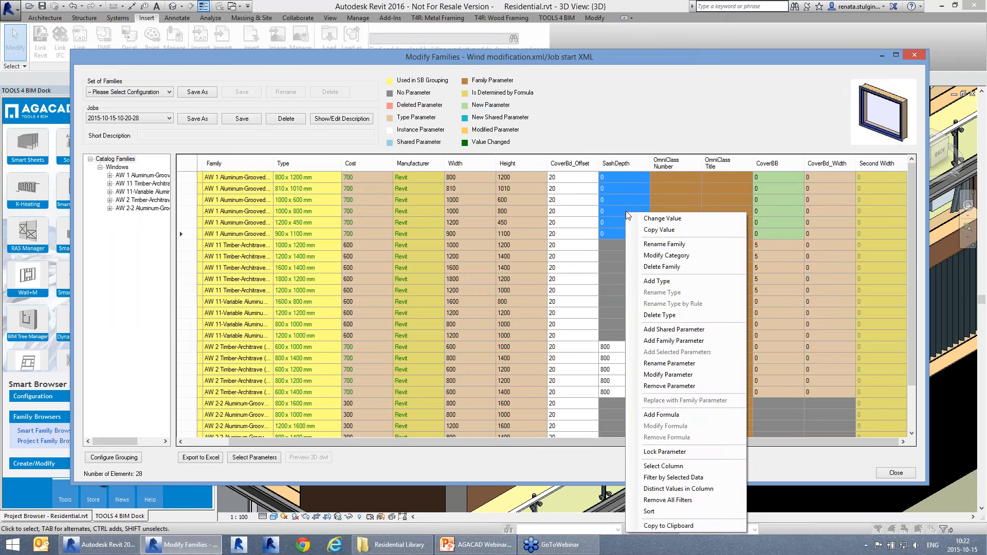
click(696, 386)
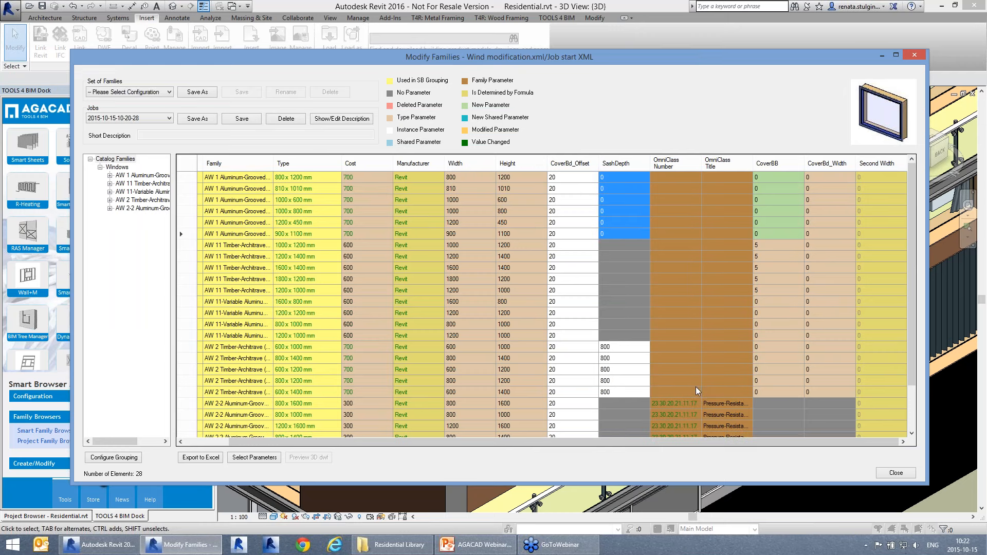
click(633, 268)
click(631, 212)
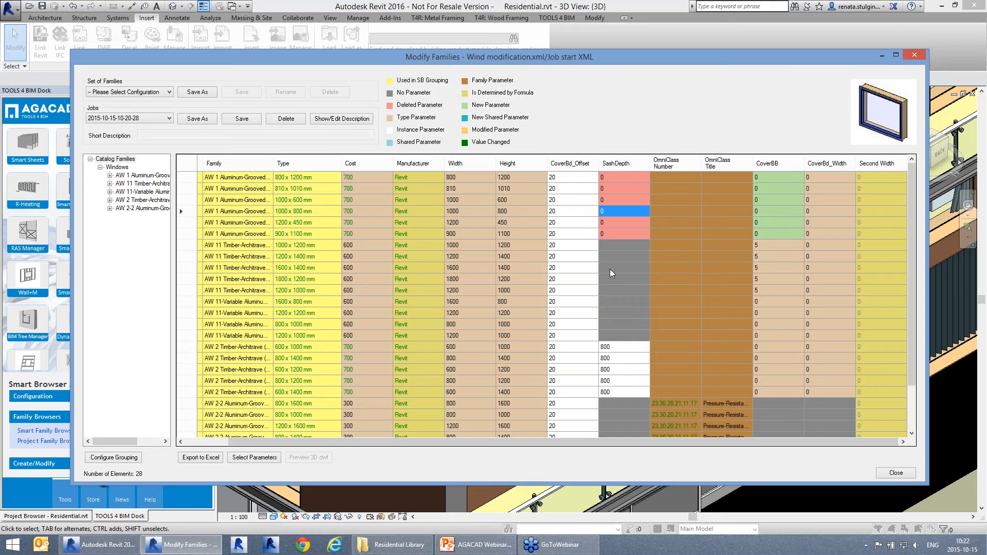
Step: Close the family modification table with its work progress saved and close the Smart Family Browser
click(896, 472)
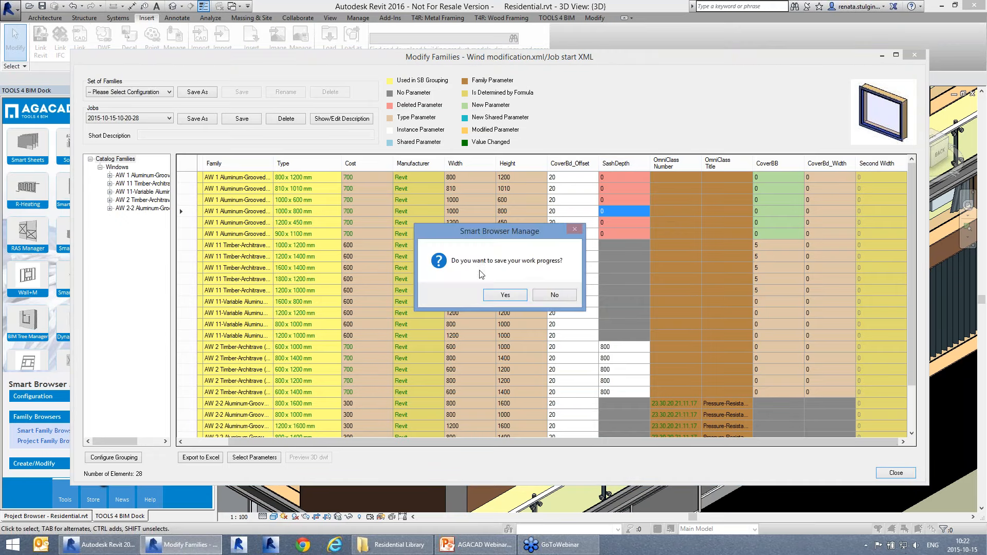
click(505, 294)
click(537, 376)
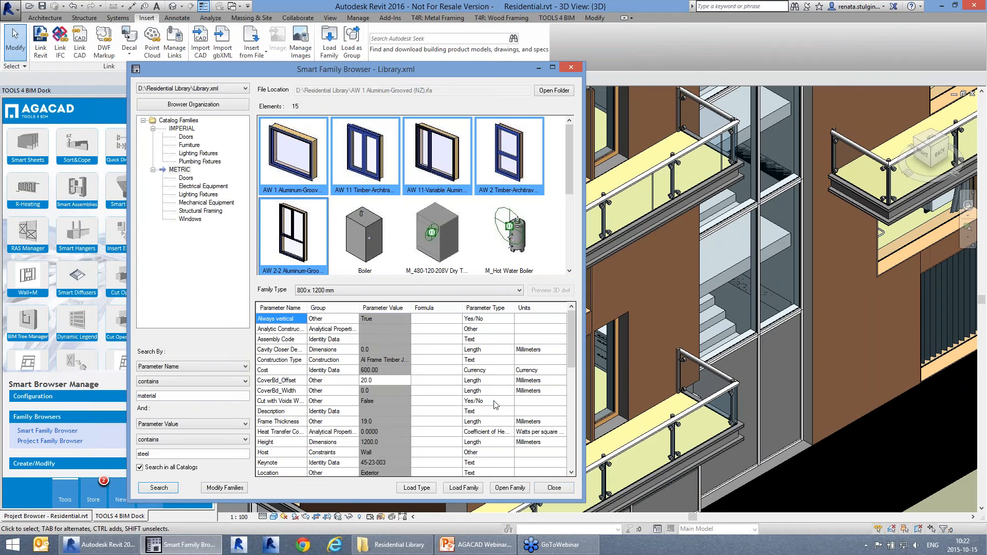
click(555, 488)
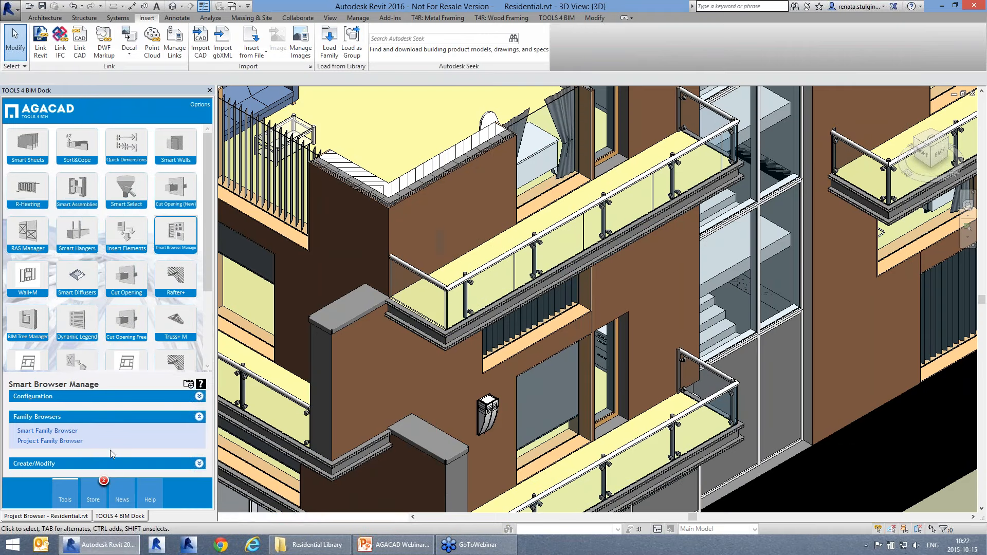
Step: Run the saved modification job Wind modification on the window families in Library.xml
click(177, 416)
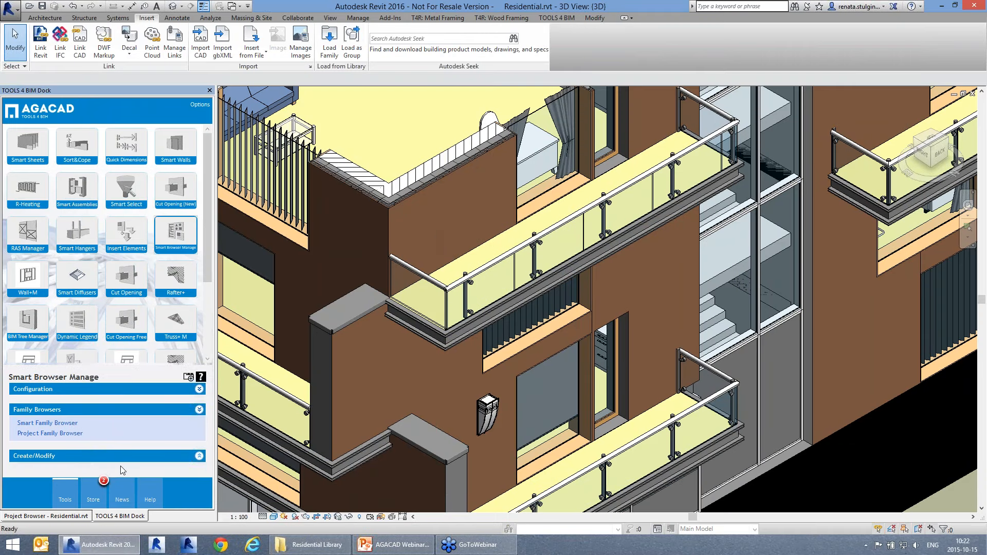
click(77, 433)
click(50, 421)
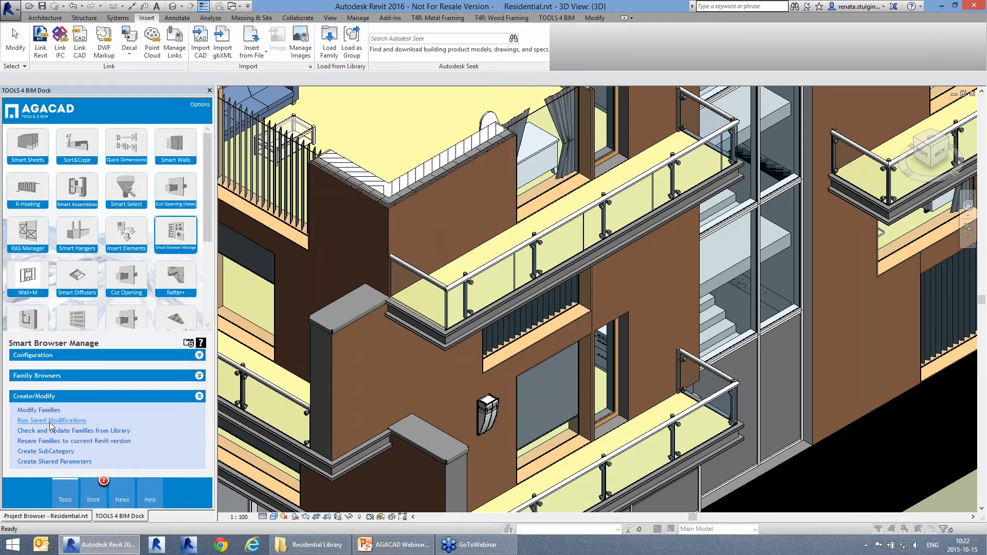
click(214, 410)
drag(257, 353, 439, 237)
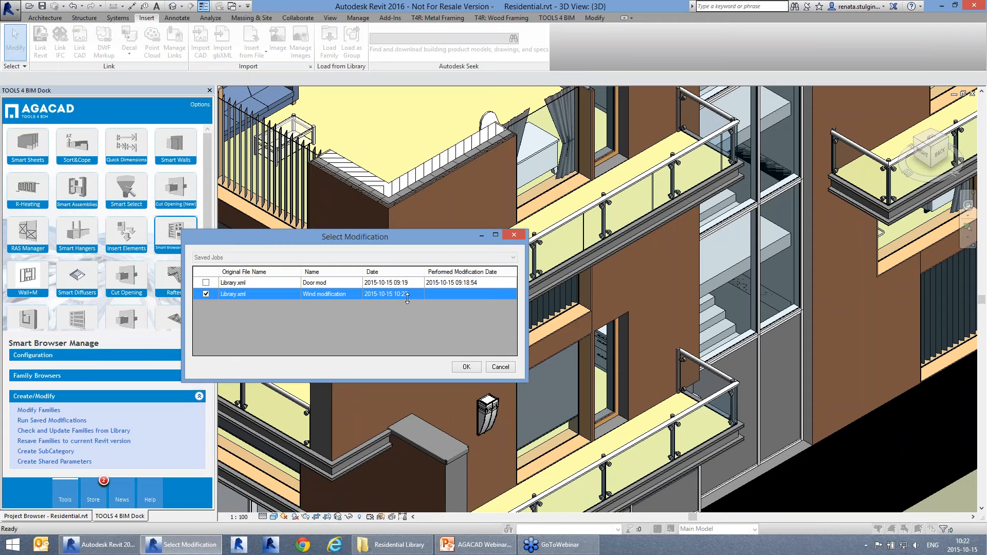
click(467, 367)
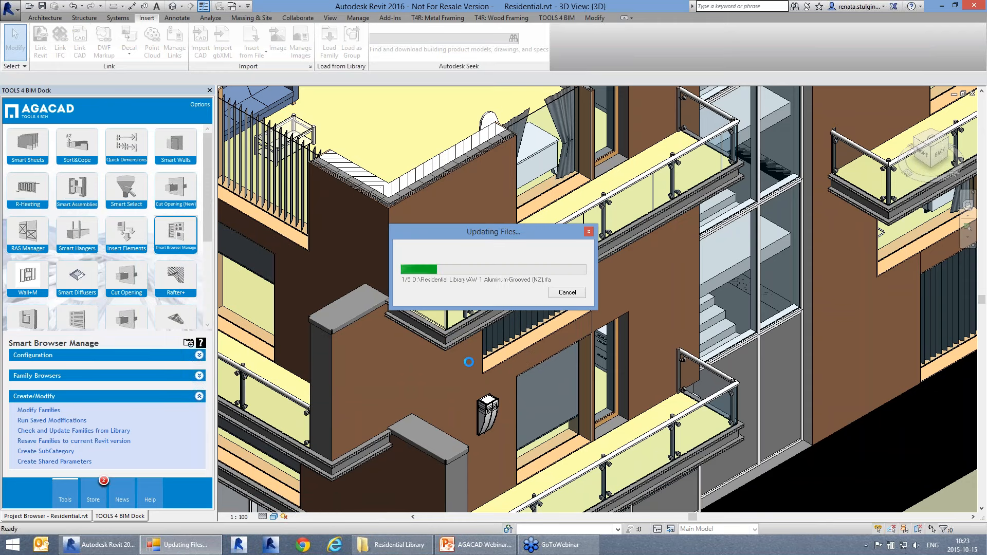
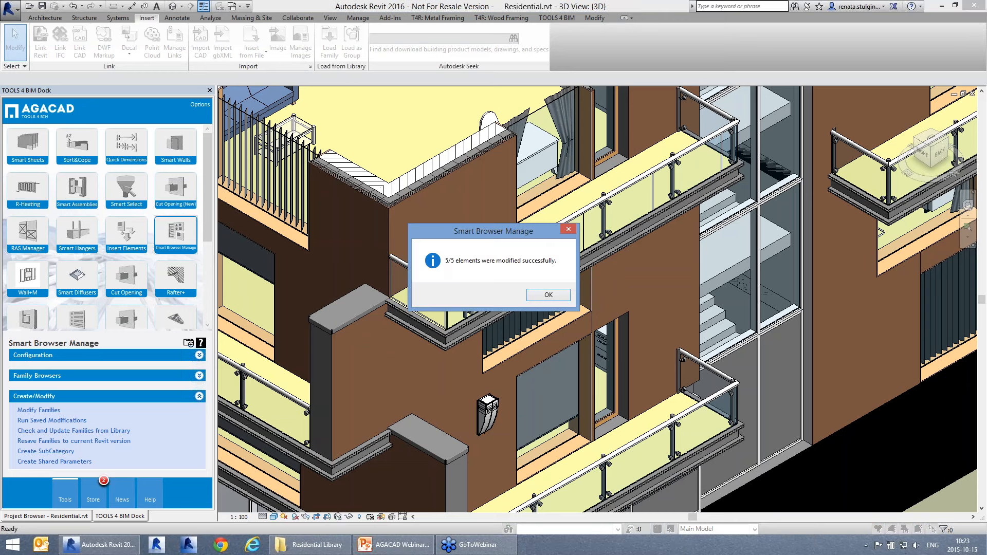
click(540, 299)
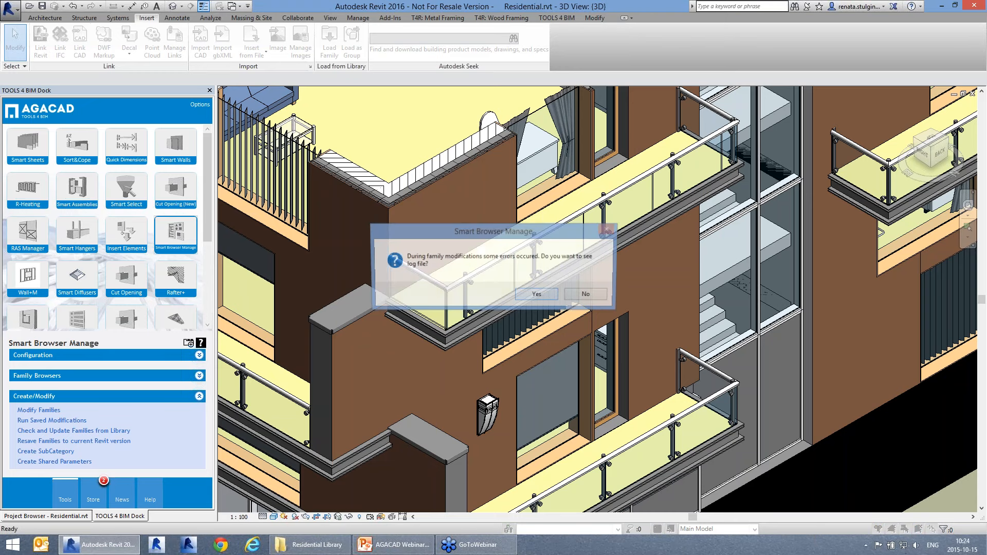
Step: Open the modification log file and review its latest entries on type renaming and the Manufacturer and Second Width formulas, and close it
click(538, 295)
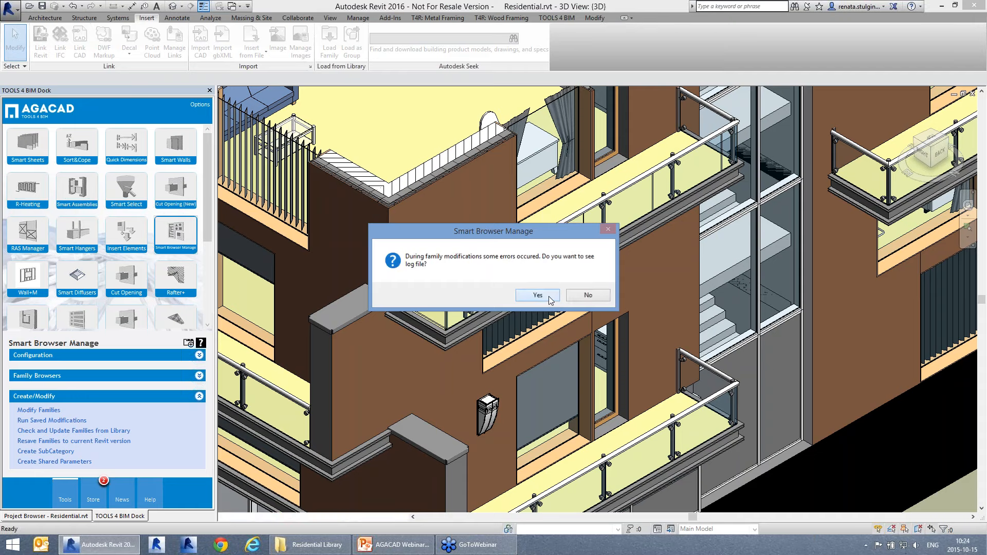
drag(301, 42, 463, 72)
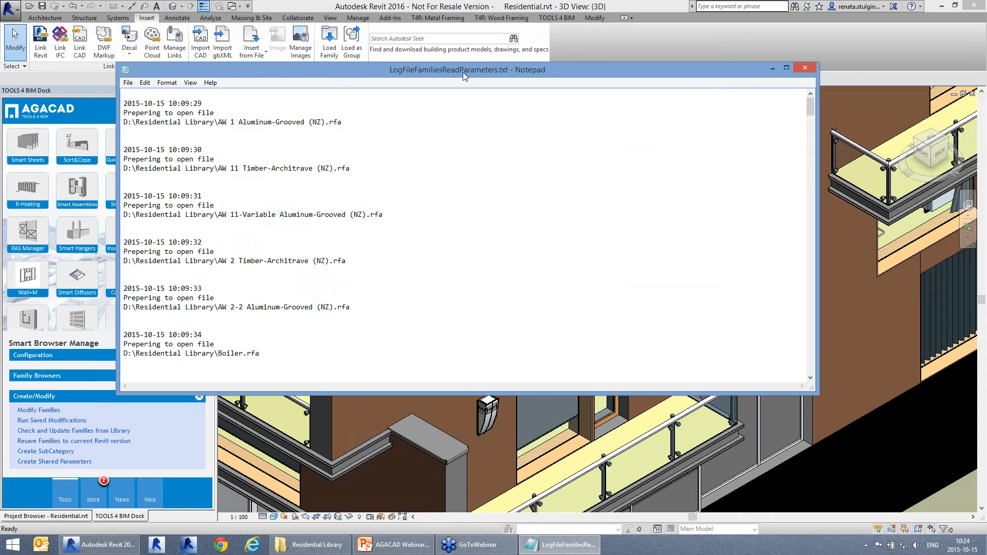
drag(812, 113, 833, 367)
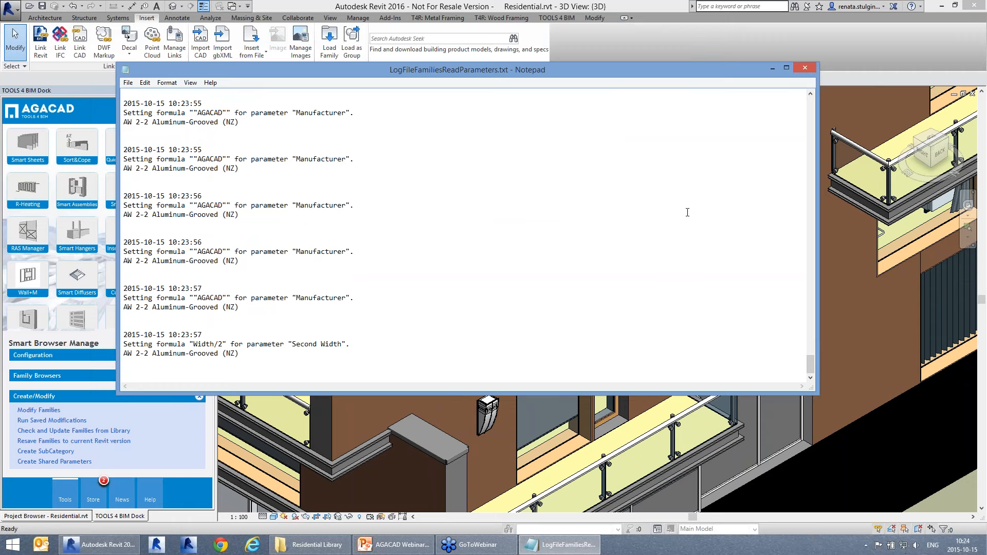
scroll(684, 214, up, 7)
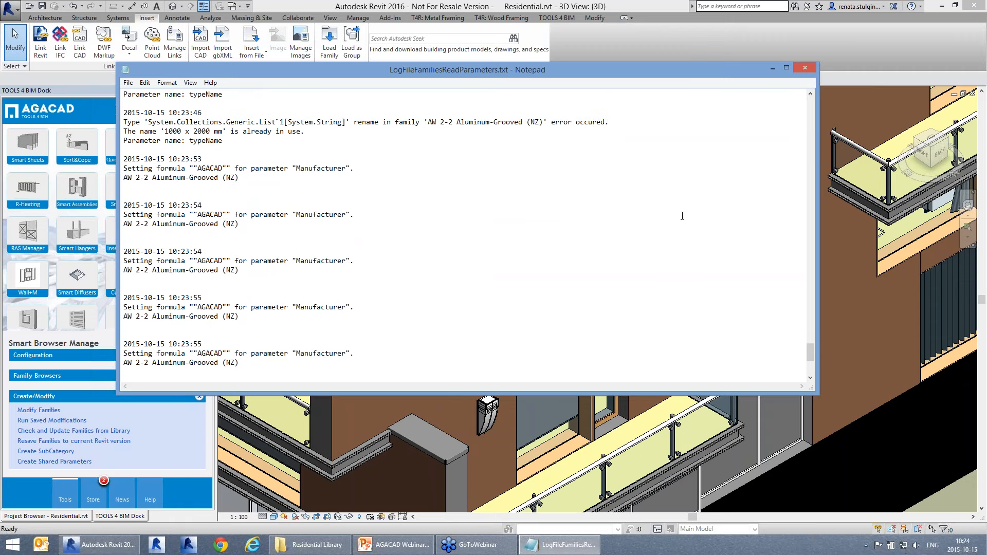
scroll(682, 216, up, 2)
scroll(683, 217, down, 9)
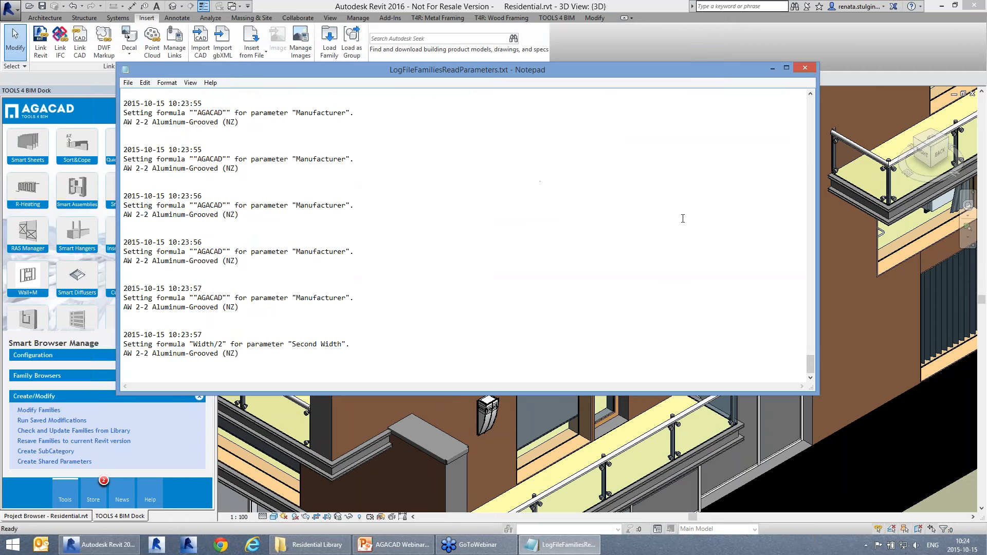
click(805, 68)
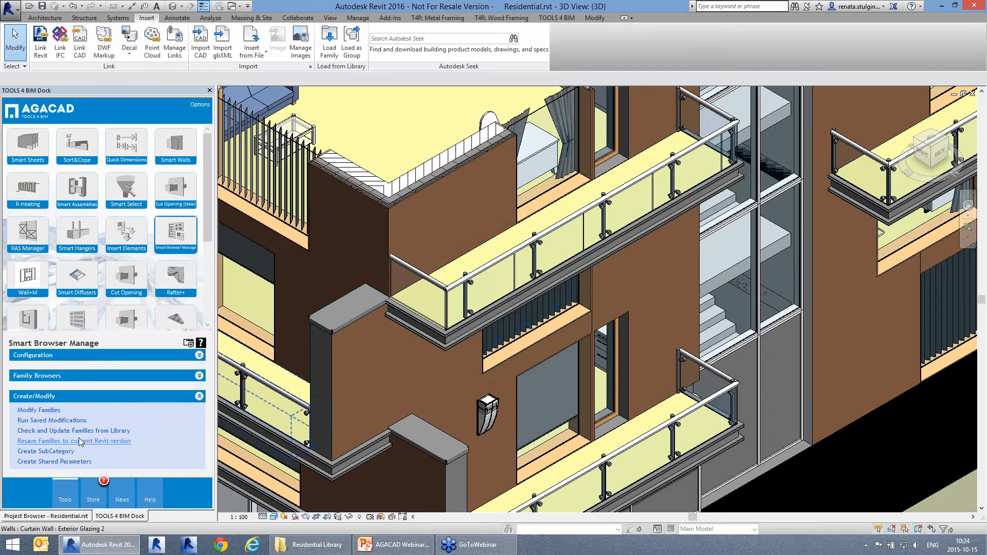
Step: Reopen the Smart Family Browser and check the Second Width formula and the type list of the AW 11 Timber-Architrave window
click(67, 375)
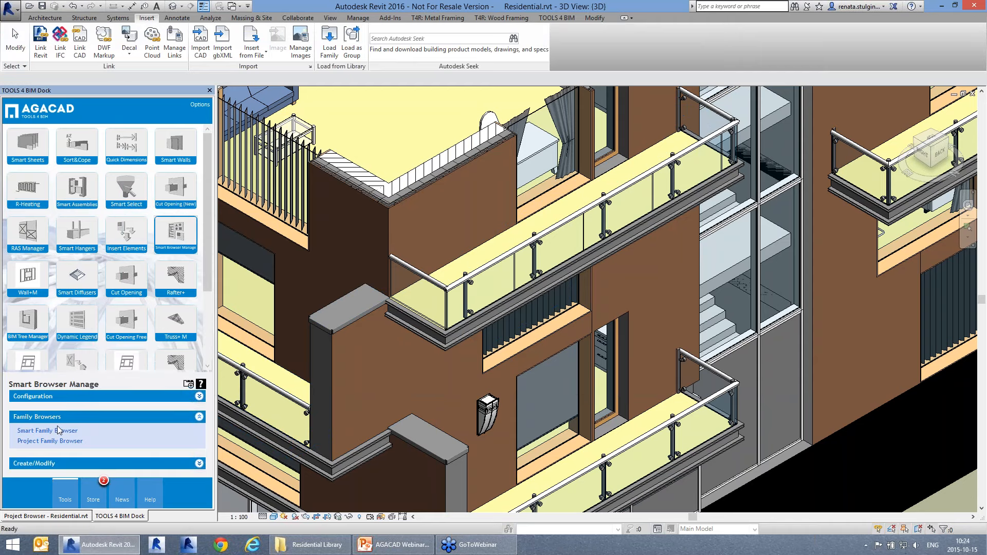
click(57, 430)
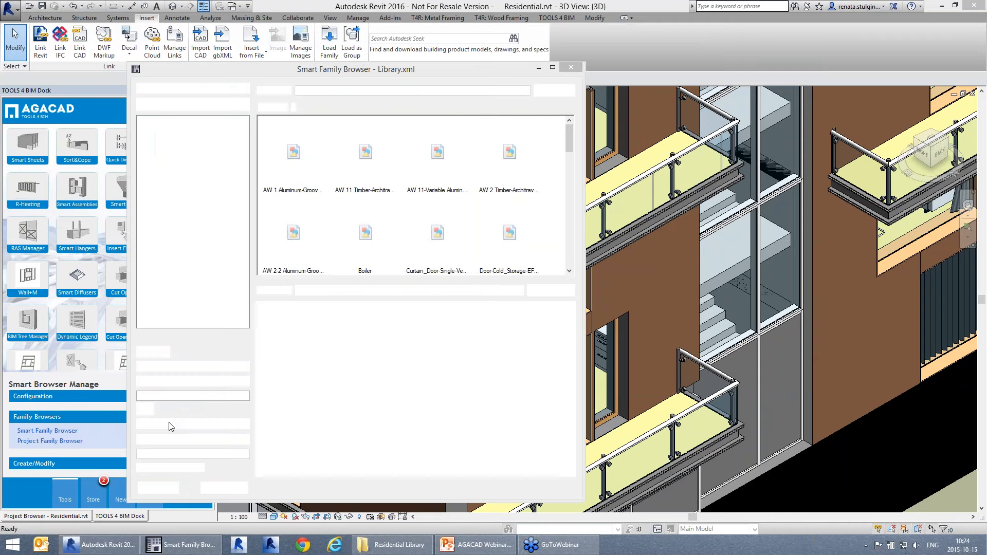
click(337, 180)
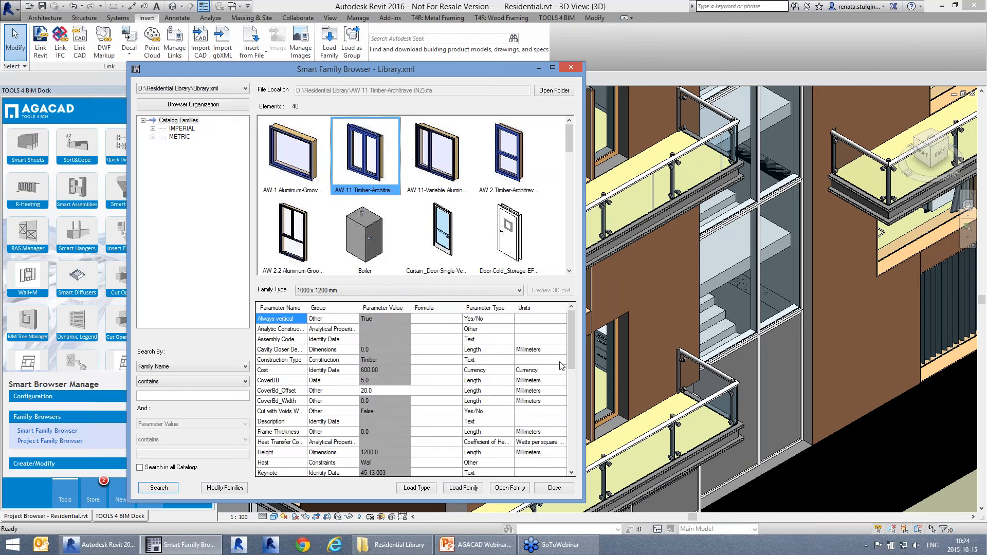
drag(573, 360, 580, 444)
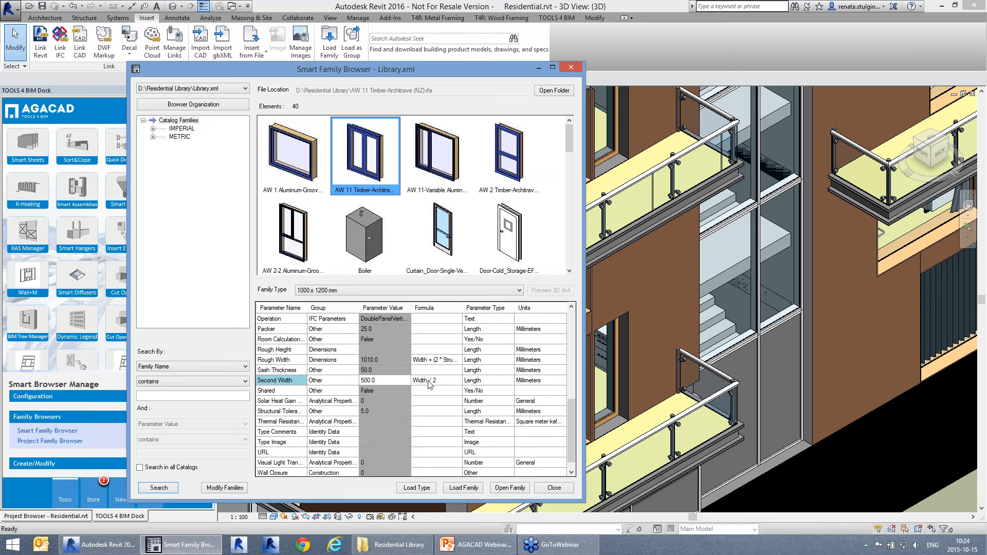
click(338, 292)
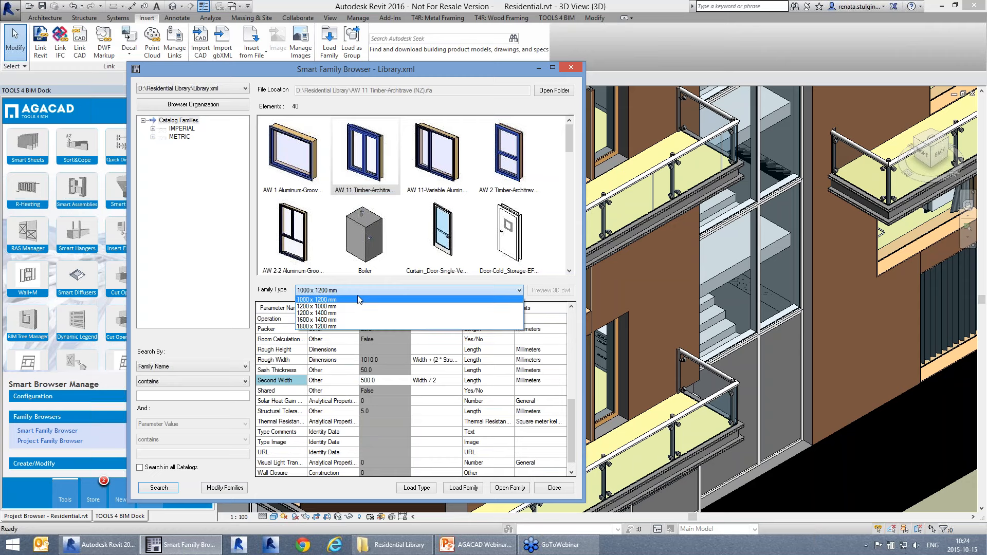
click(357, 298)
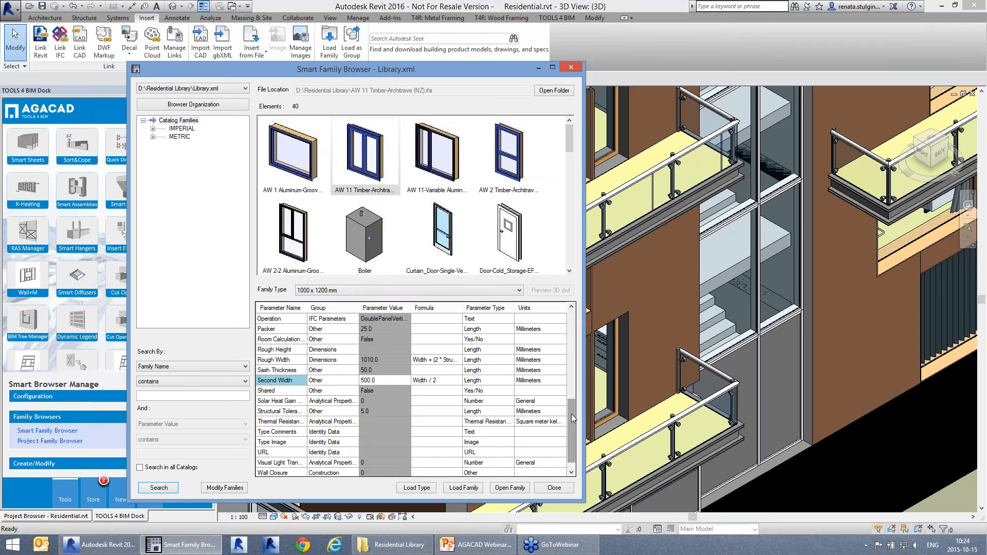
Step: Review the Manufacturer, Height and Width parameters of the 1000 x 1200 mm window type and close the Smart Family Browser
scroll(566, 406, up, 4)
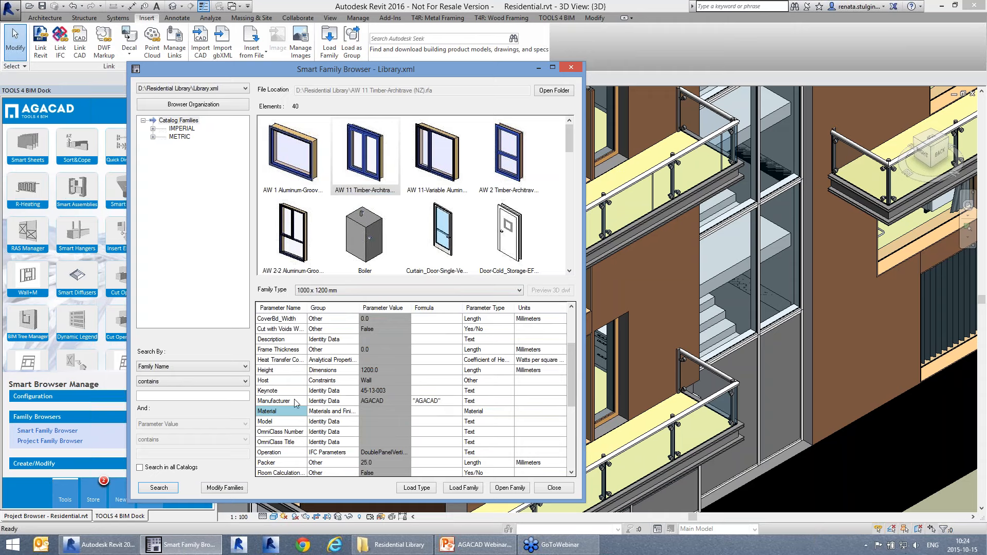
click(396, 372)
scroll(408, 376, up, 3)
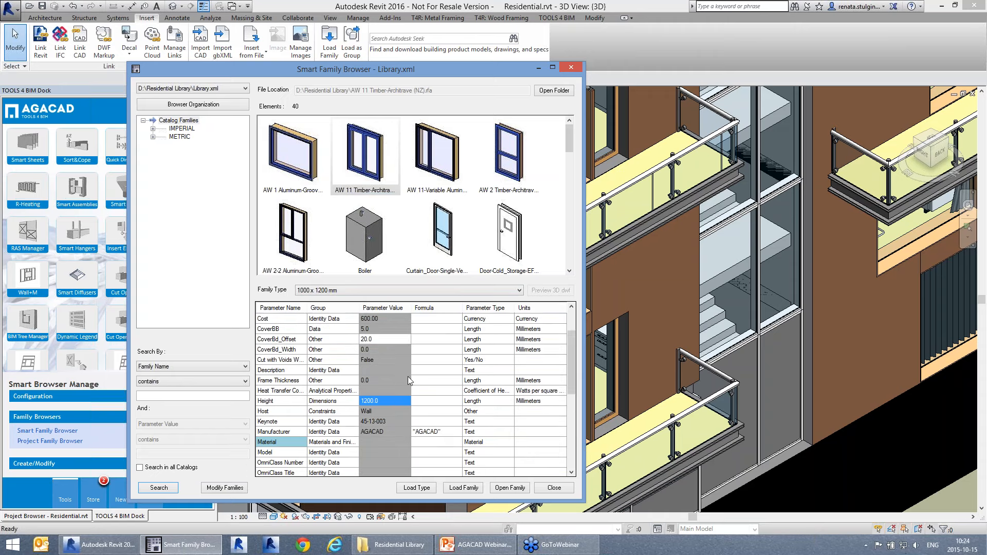
scroll(408, 377, down, 9)
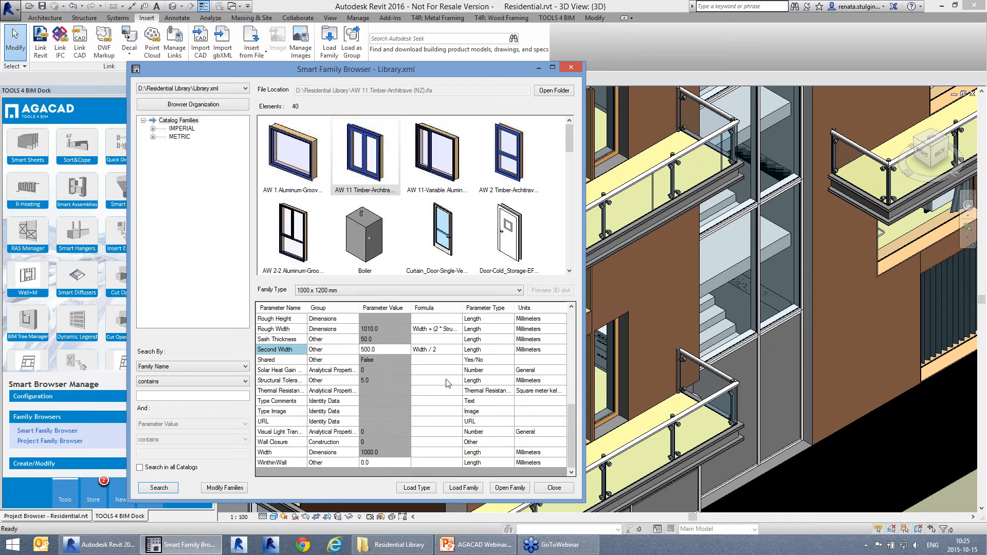
click(567, 492)
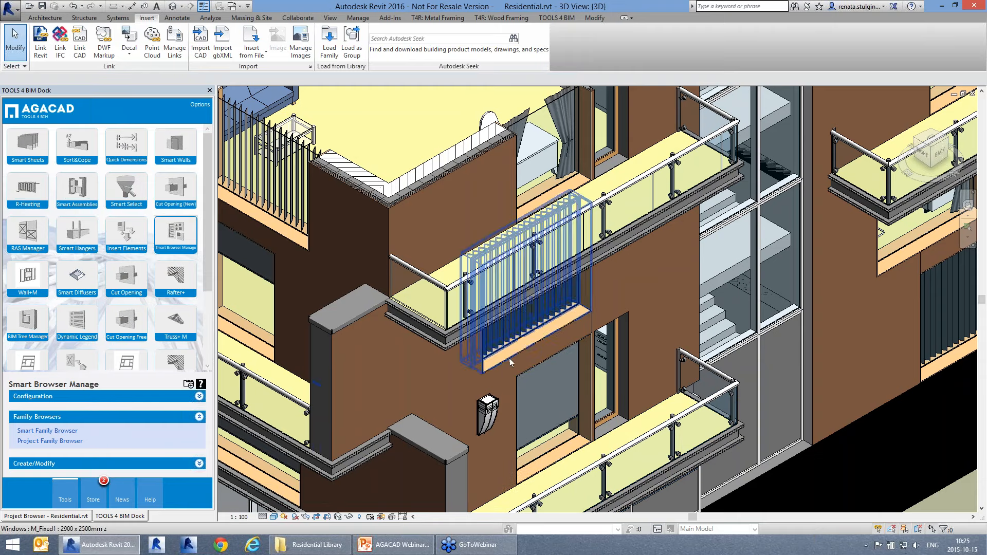
Step: Open the Project Family Browser and look through the project's families by category, including Specialty Equipment, Columns, Parking and Furniture
scroll(507, 370, down, 1)
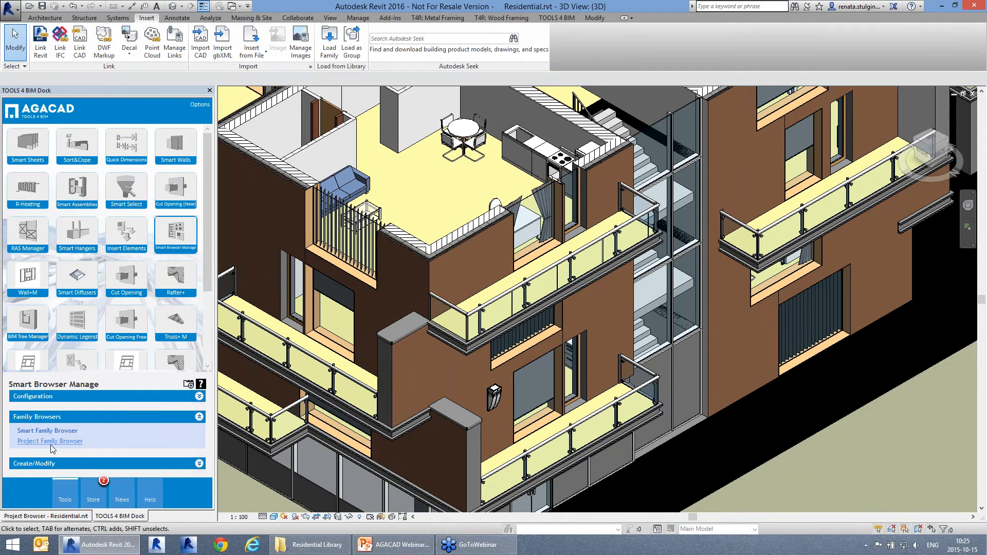
scroll(510, 365, down, 2)
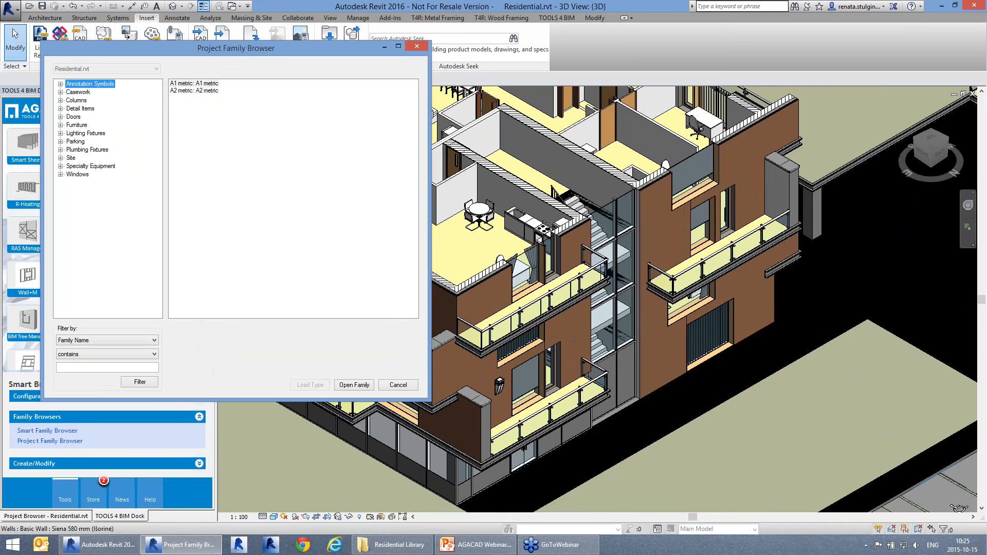
drag(226, 52, 336, 73)
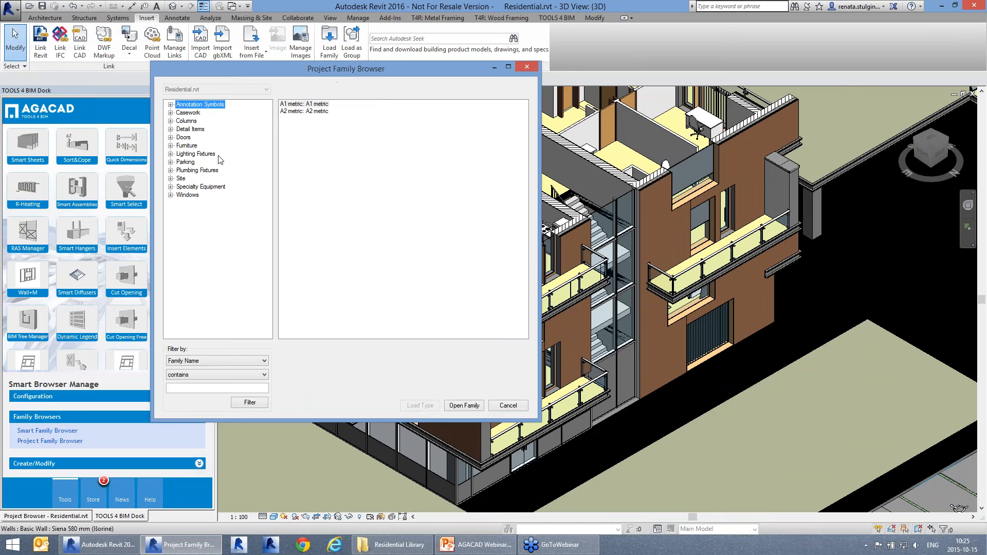
click(183, 137)
click(195, 186)
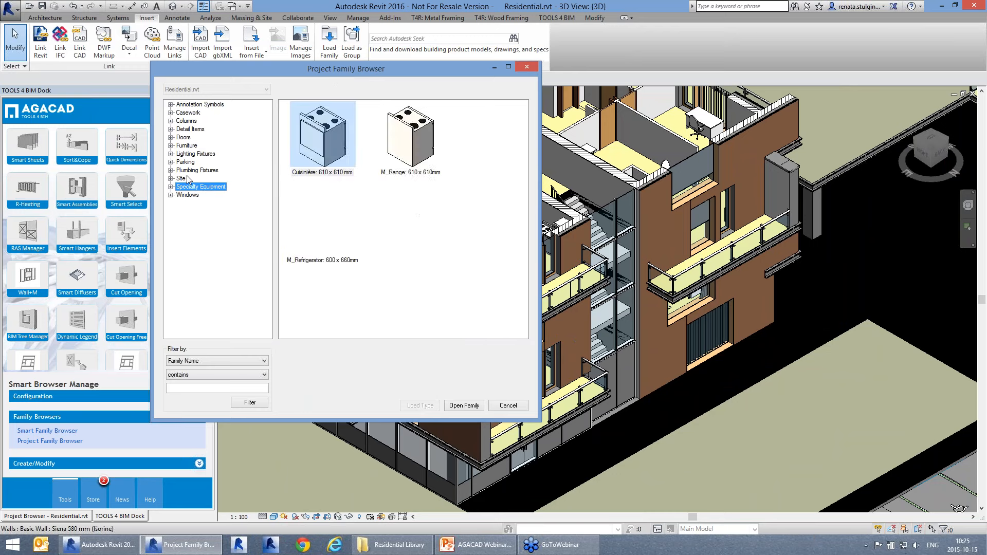
click(191, 153)
click(186, 130)
click(184, 121)
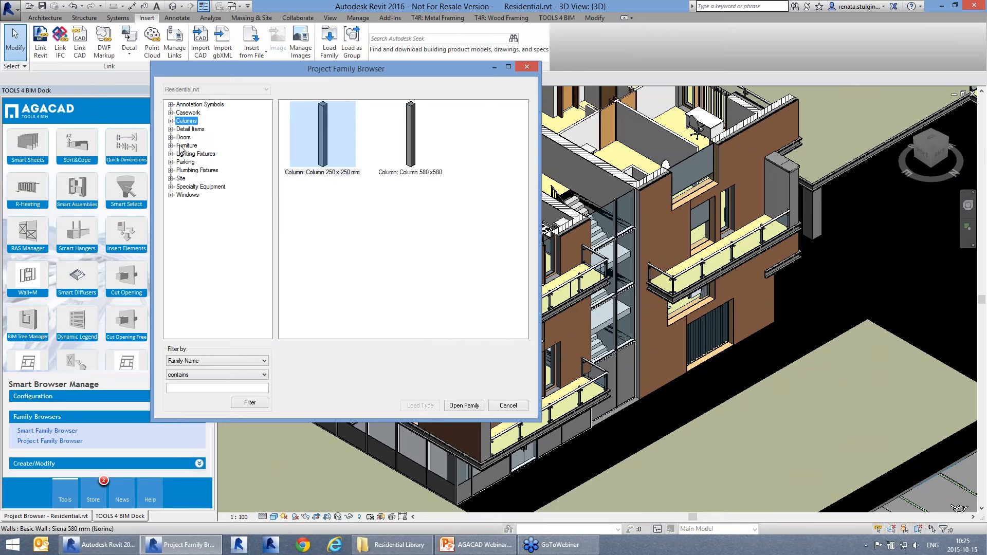
click(182, 146)
click(181, 162)
click(180, 154)
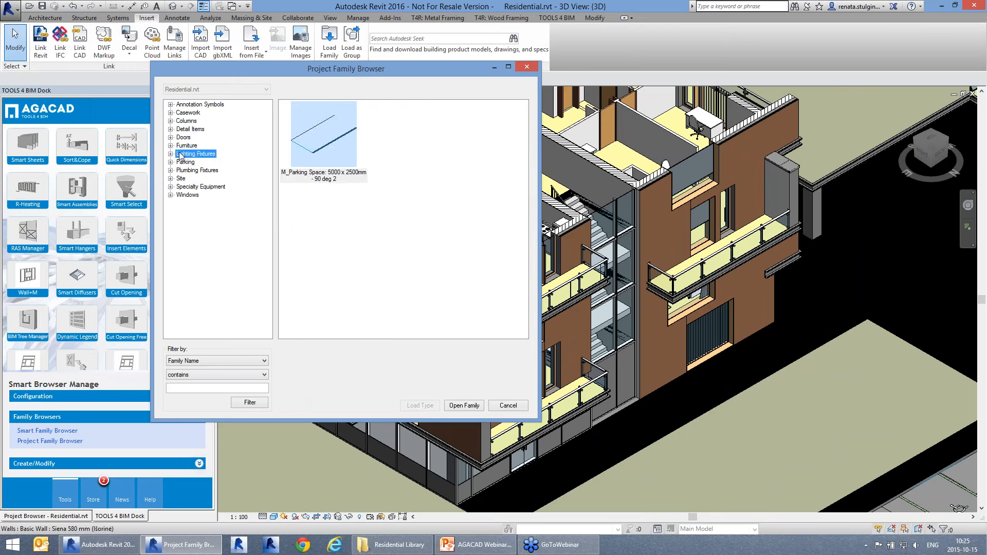
click(181, 146)
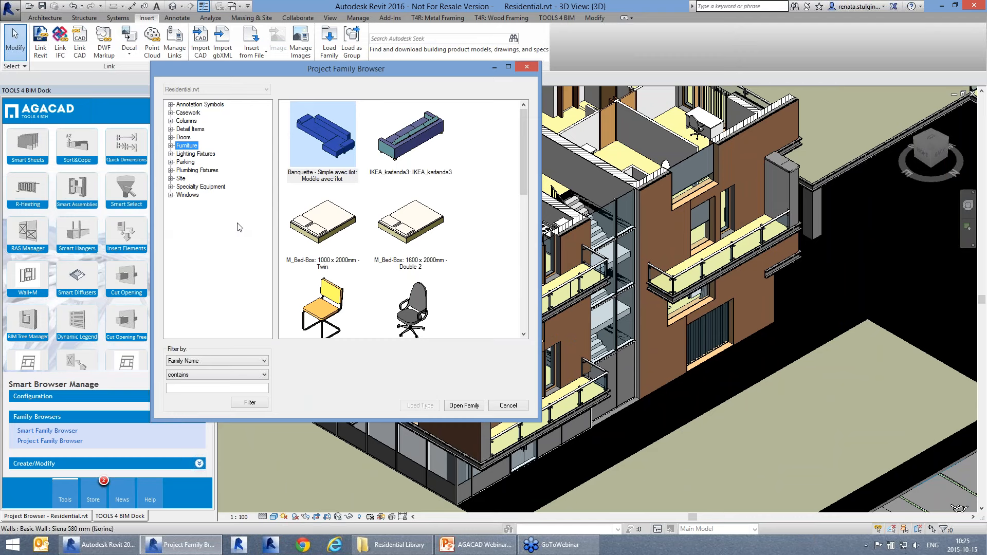
Step: Create a new project from the Construction Template while keeping the Project Family Browser open
drag(335, 68, 453, 116)
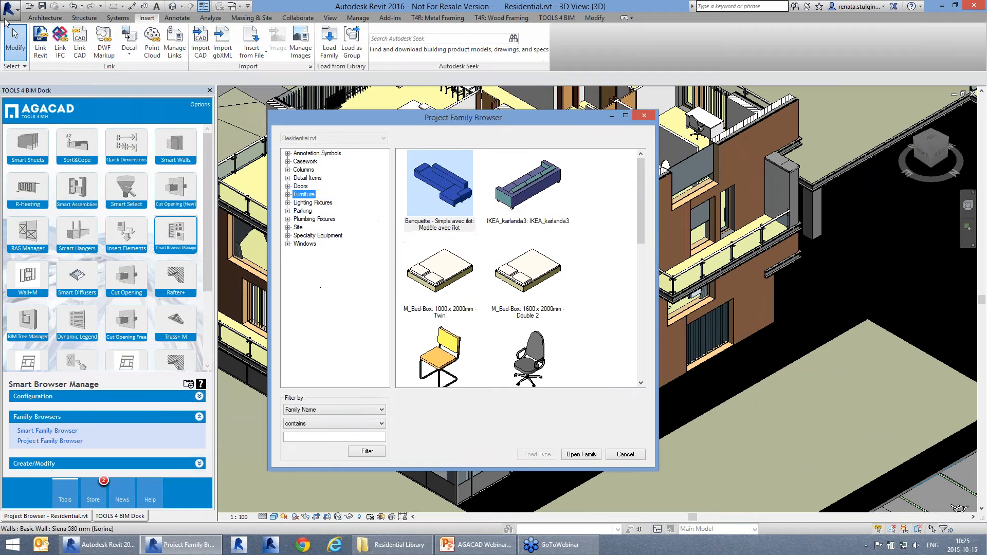
click(10, 8)
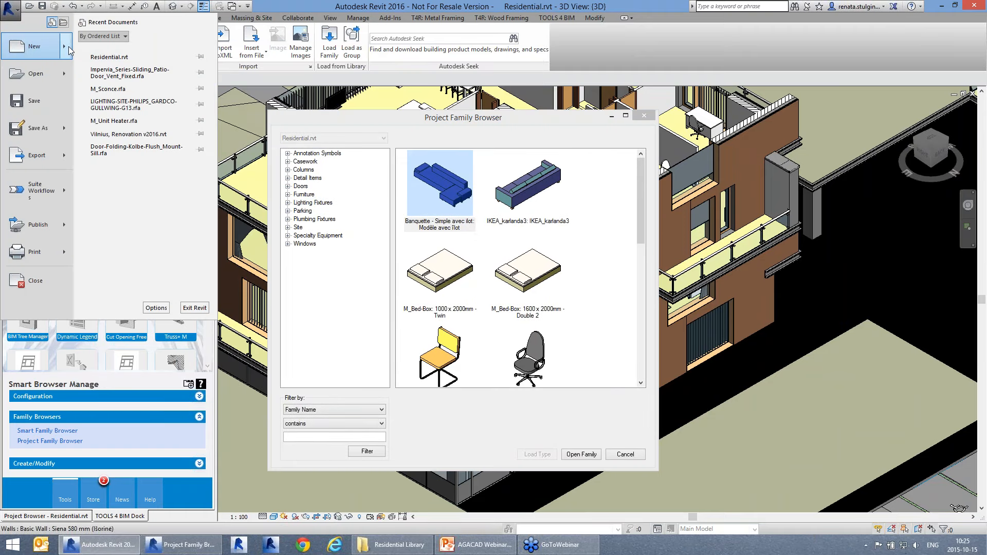
mouse_move(67, 48)
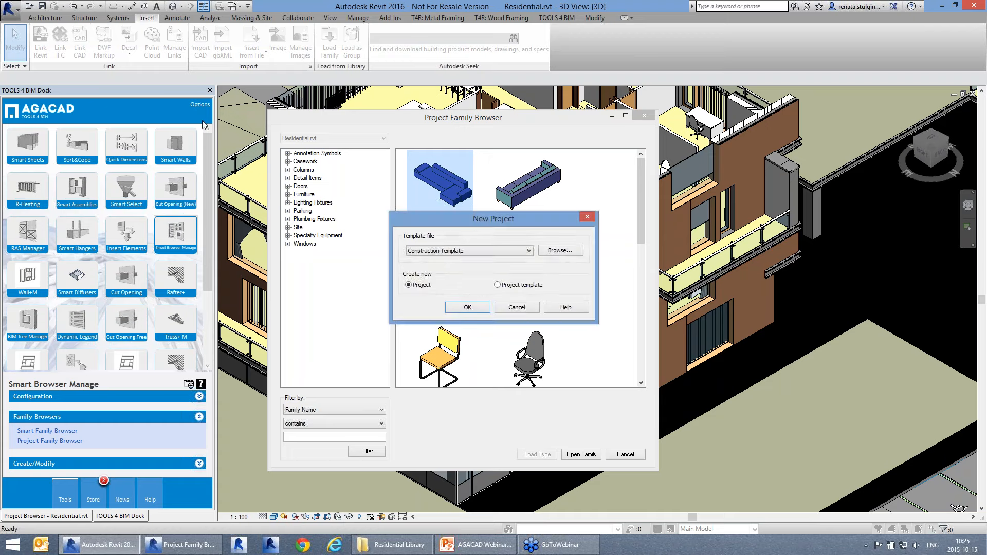
click(481, 307)
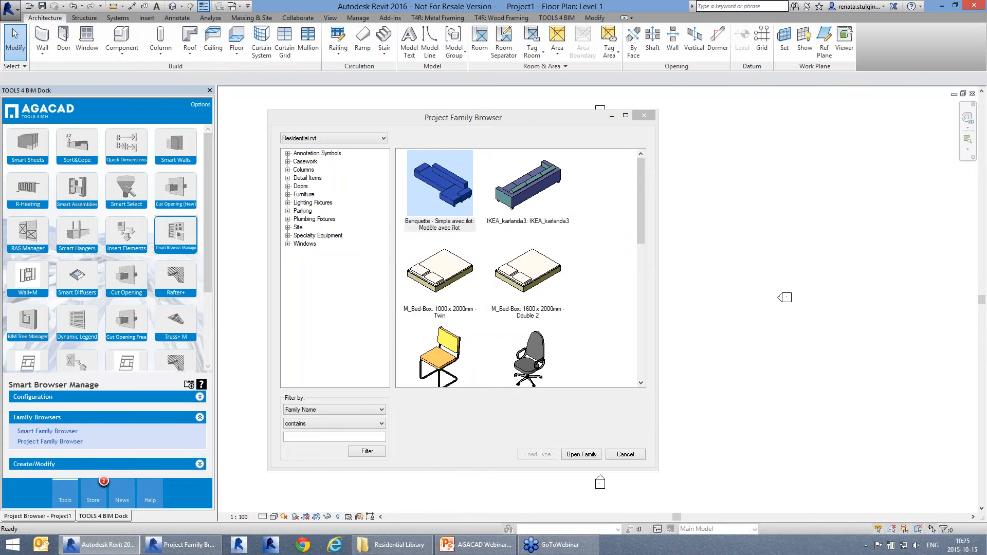
drag(512, 120, 519, 145)
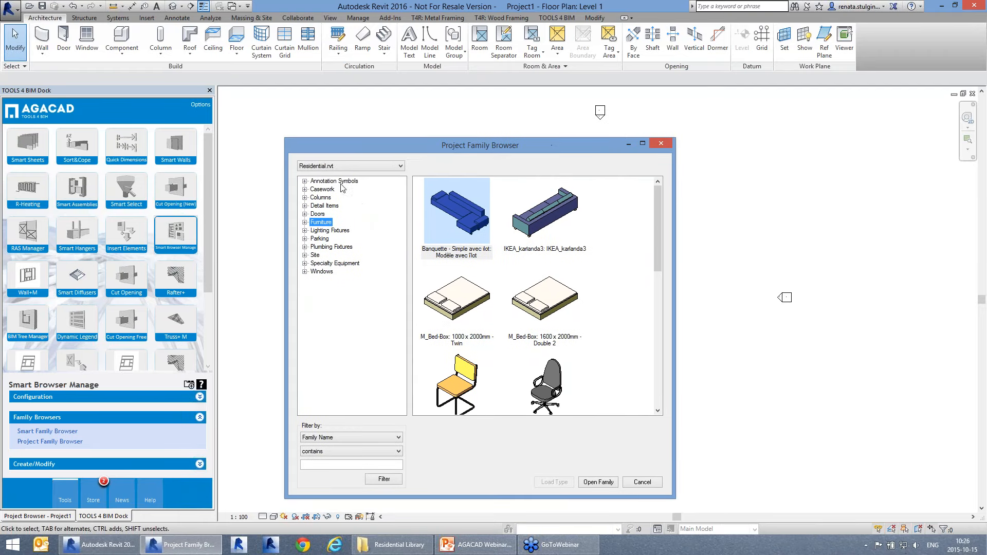
Step: Switch the Project Family Browser to Project1 and look through its Columns, Doors, Site, Structural Columns, Structural Framing and Windows families
click(354, 165)
click(351, 182)
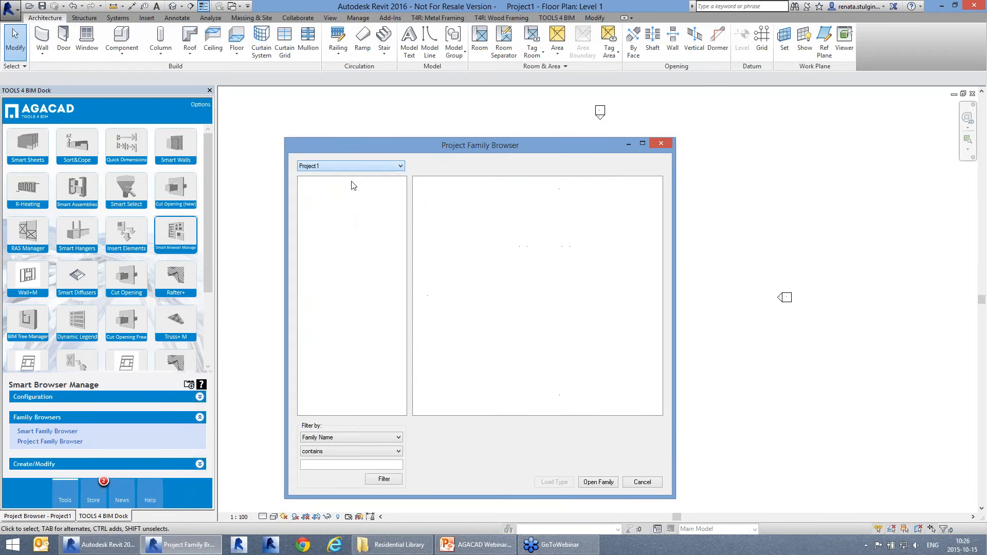
click(326, 199)
click(322, 215)
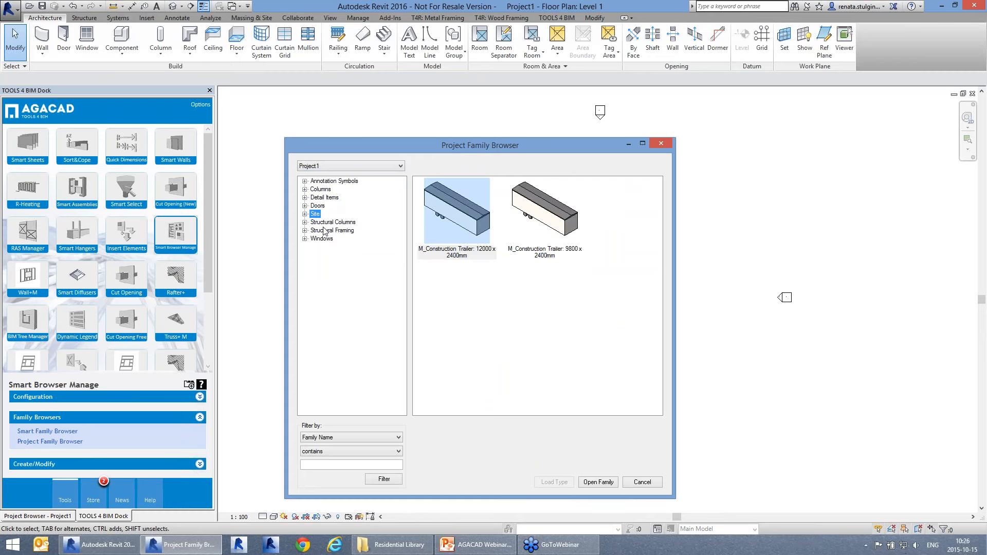
click(323, 231)
click(325, 242)
click(326, 223)
click(321, 207)
click(321, 190)
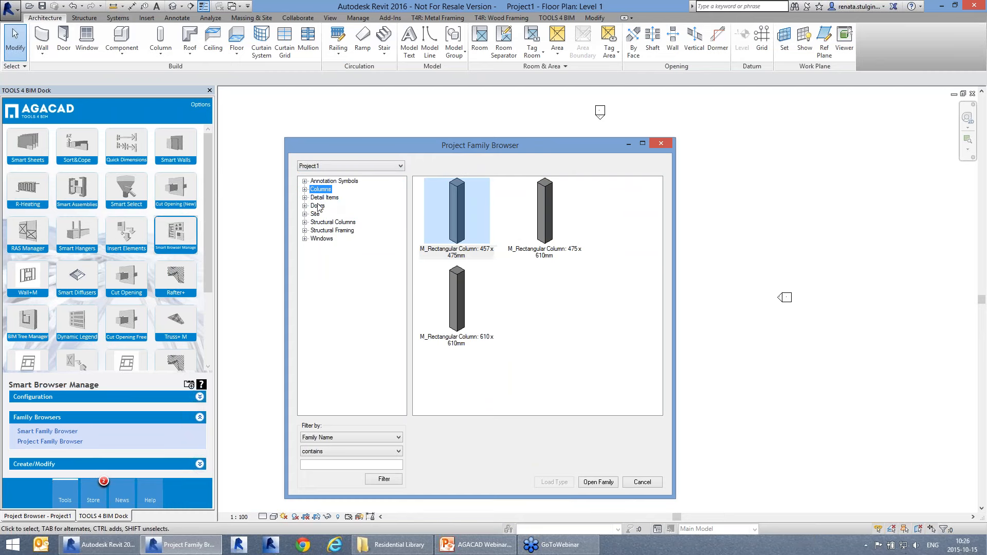
click(317, 214)
click(324, 231)
click(321, 189)
Step: Switch the Project Family Browser back to Residential.rvt and look through its Furniture, Lighting Fixtures, Parking and Plumbing Fixtures families
click(320, 167)
click(325, 180)
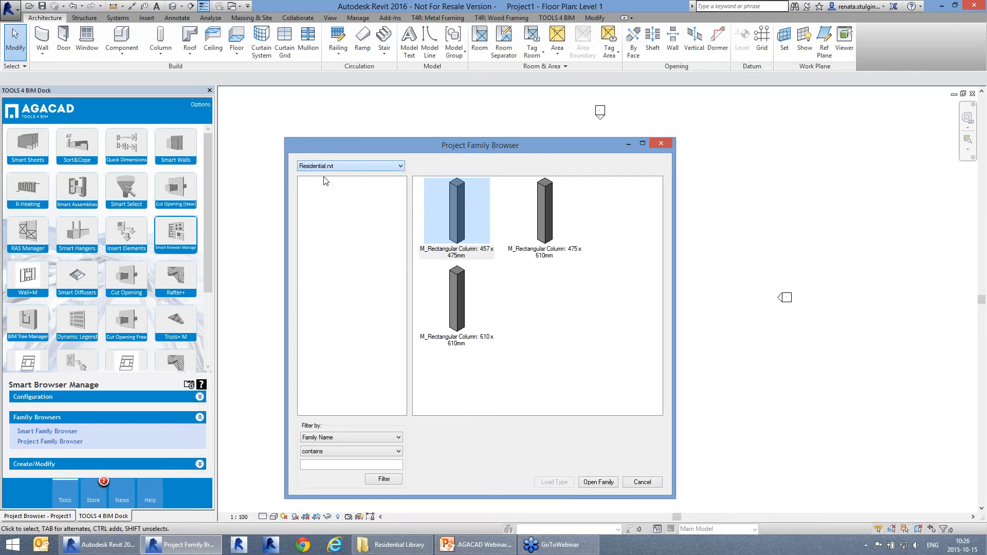
click(321, 230)
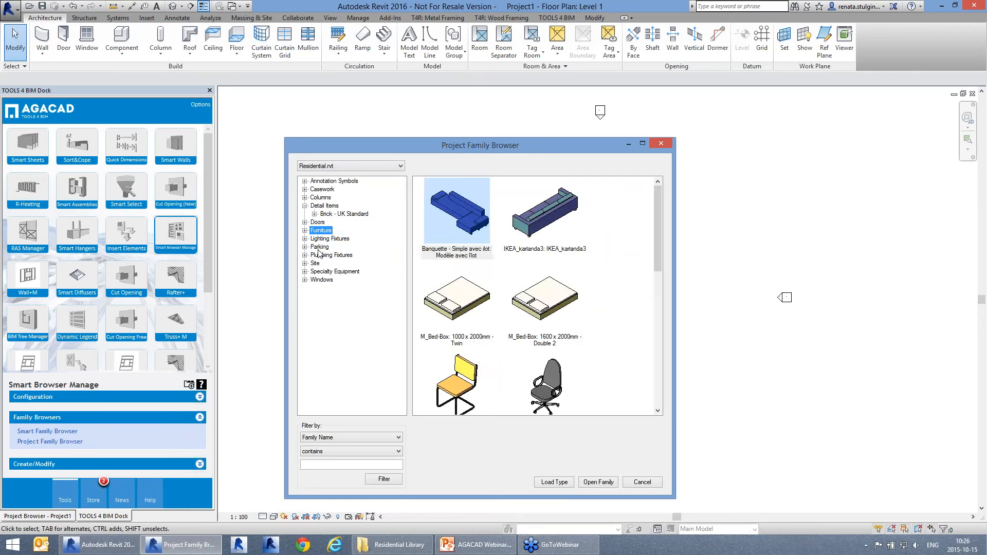
click(319, 249)
click(326, 239)
click(322, 249)
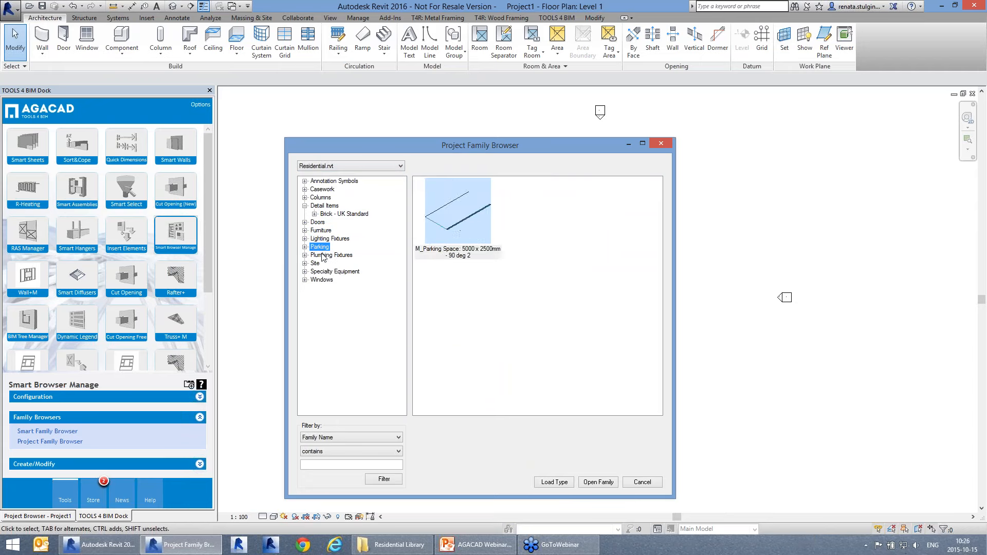
click(323, 256)
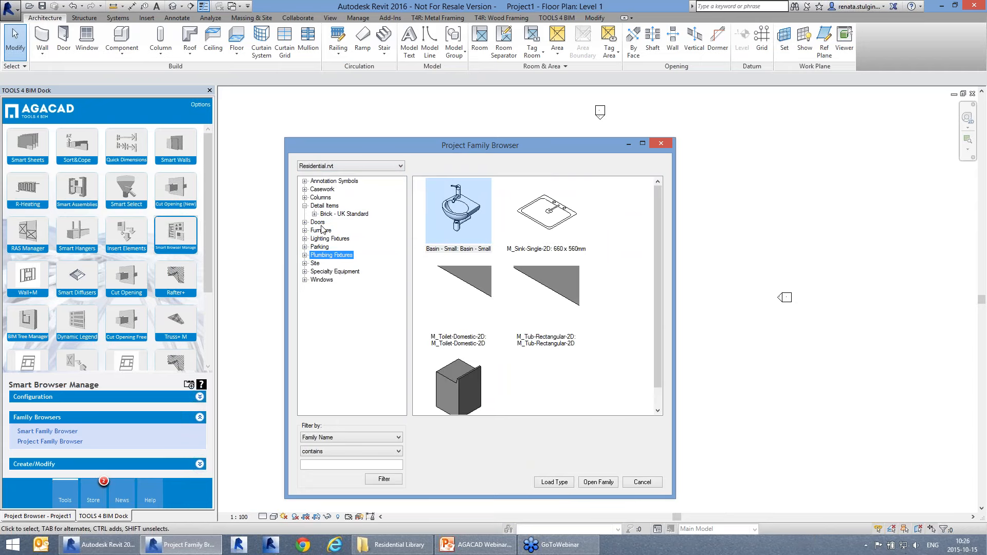
Step: Load the Furniture type Table - Dining w chairs (2): Table w 6 Seats from Residential.rvt and place one instance on Level 1 of Project1
click(323, 231)
drag(523, 150, 391, 140)
click(413, 296)
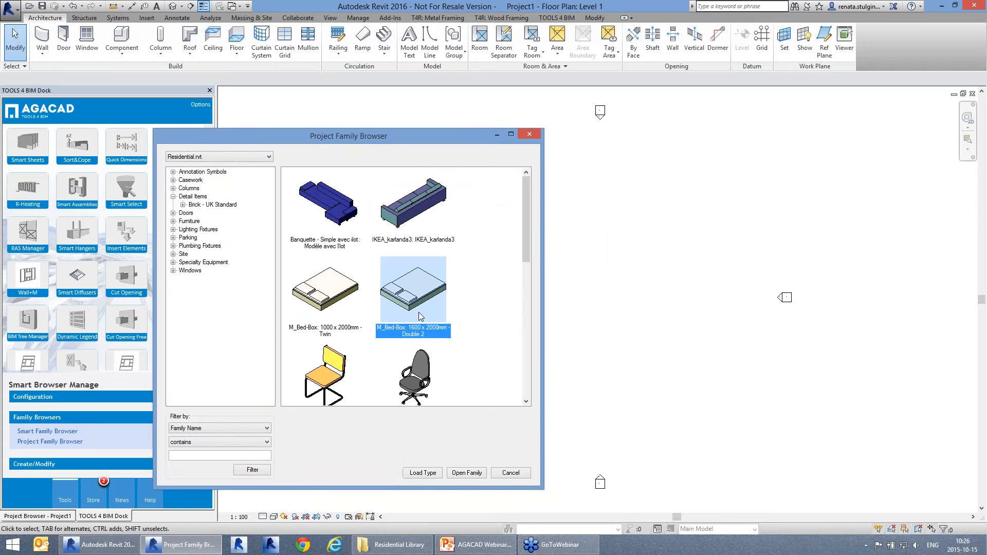
scroll(413, 309, down, 5)
click(454, 385)
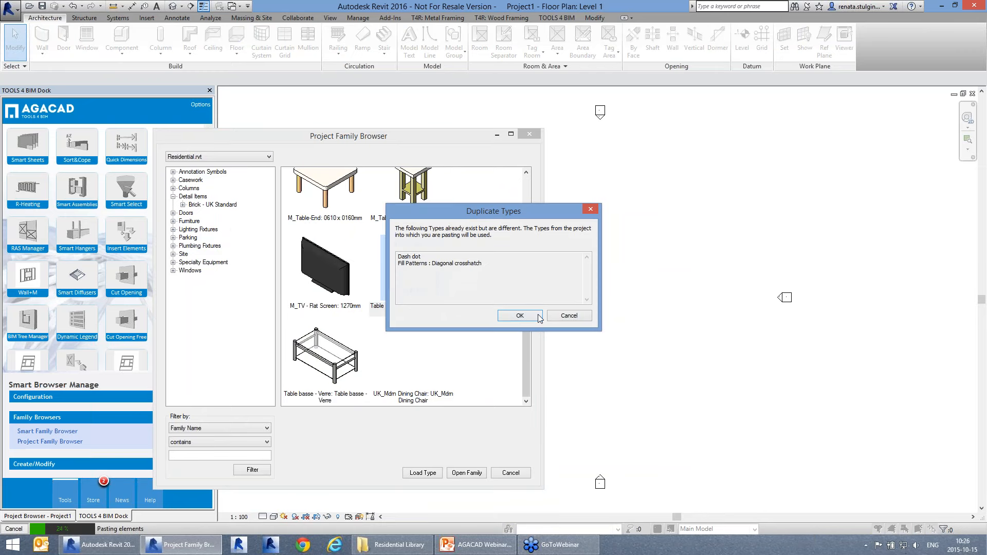
click(535, 316)
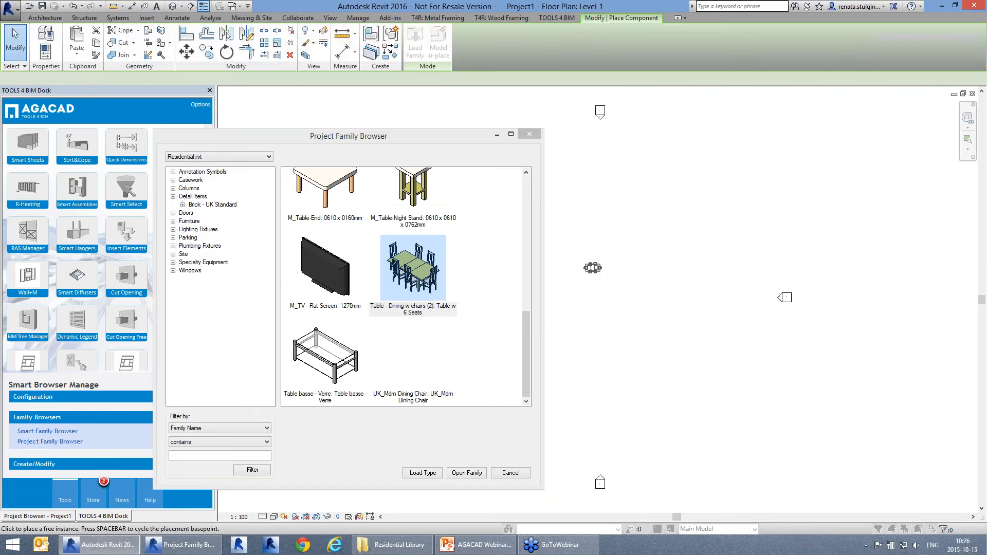
scroll(600, 267, up, 4)
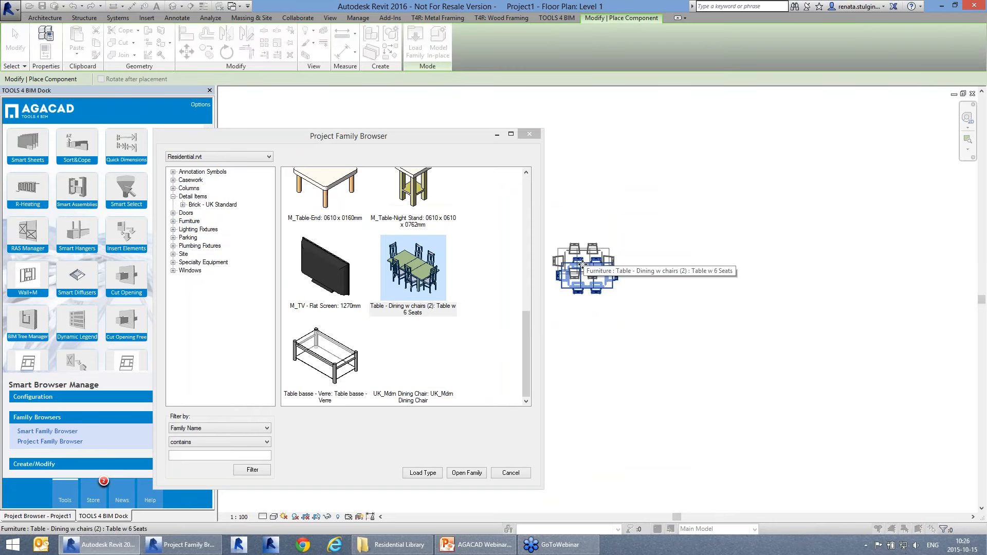
click(662, 256)
key(Escape)
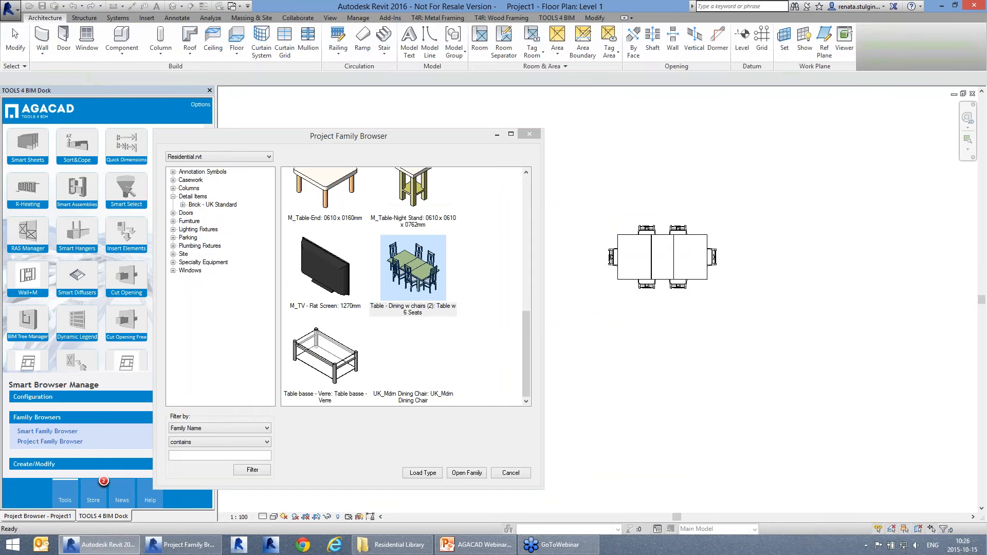
Step: Close the Project Family Browser, show the placed dining table in the default 3D view and list the Create/Modify tools
click(511, 473)
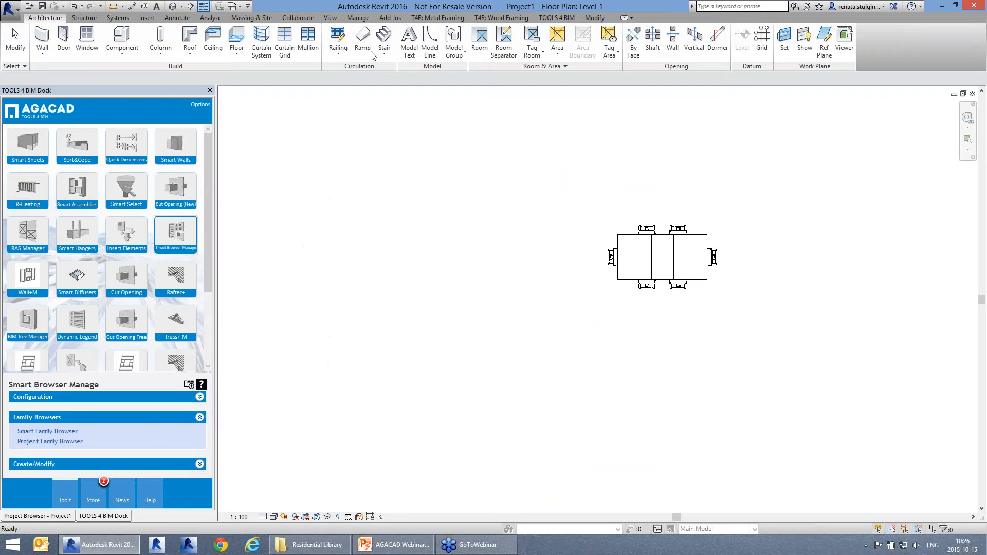
click(173, 7)
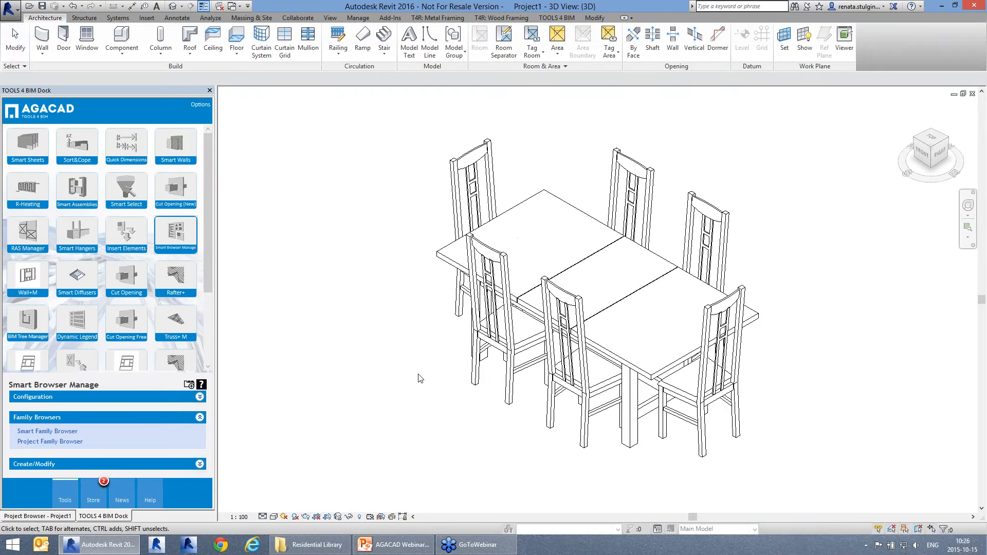
click(150, 468)
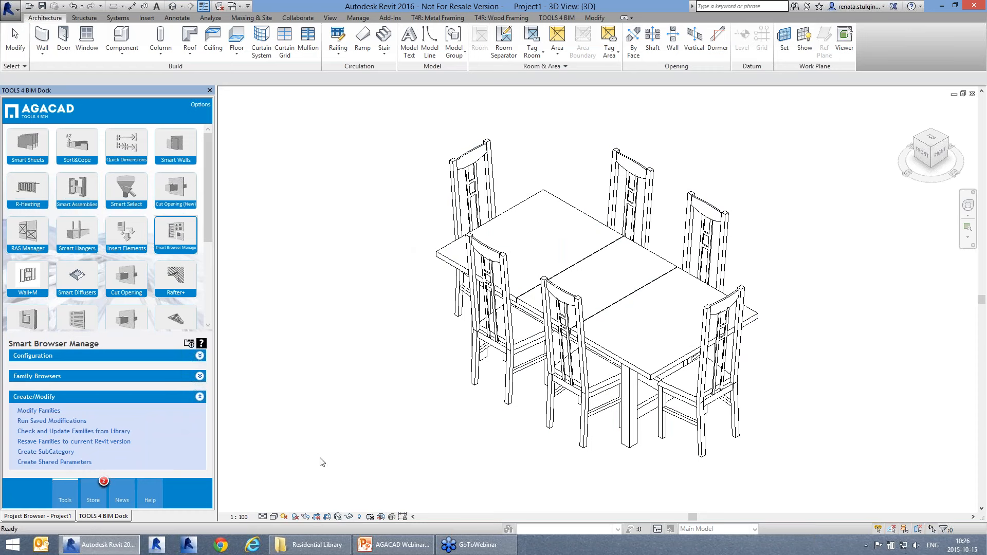
Step: Open the placed dining table family for editing and set its 3D view to a shaded display
click(635, 368)
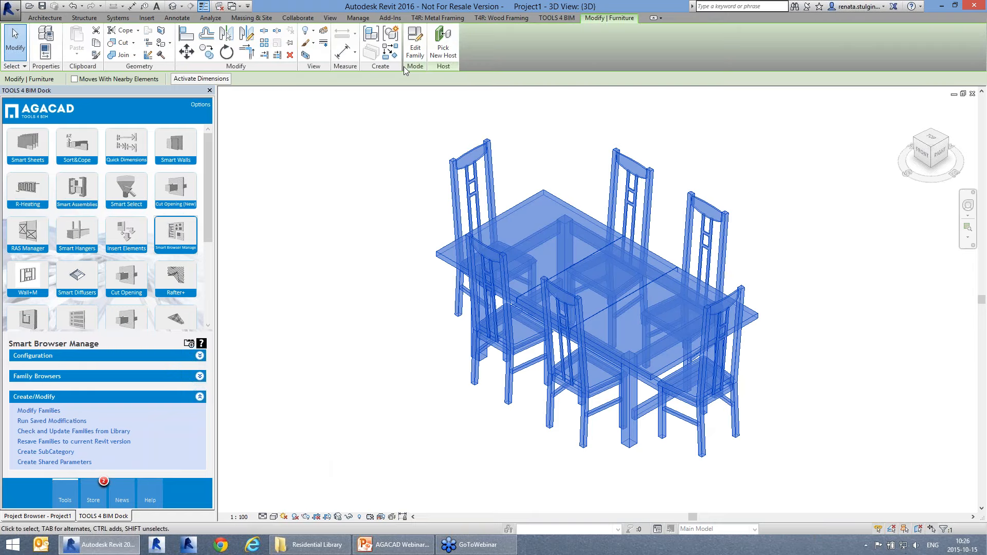
click(412, 51)
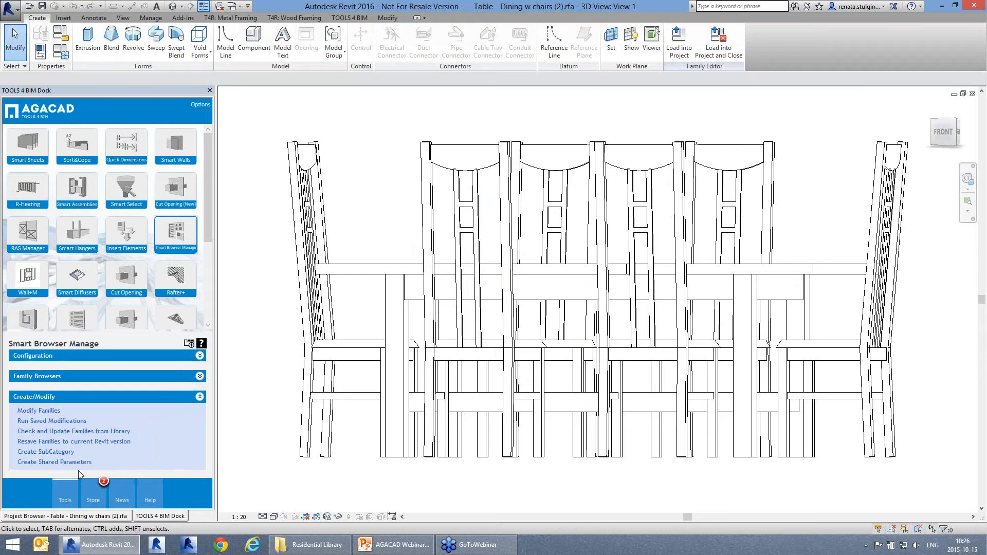
click(273, 517)
click(294, 475)
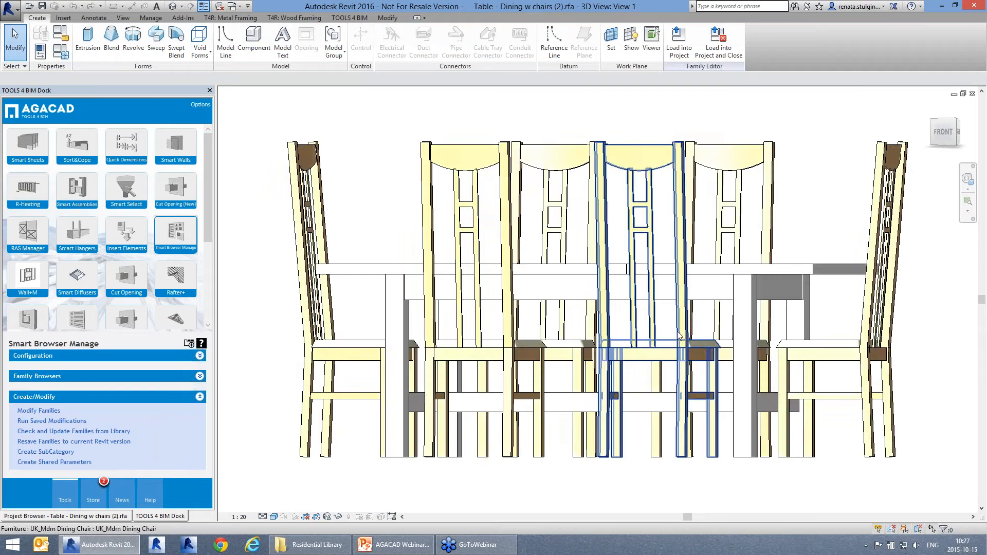
Step: Show the properties of the tabletop extrusion and check which subcategories can be assigned to it
shift+middle_drag(678, 334, 617, 298)
click(715, 242)
right_click(716, 144)
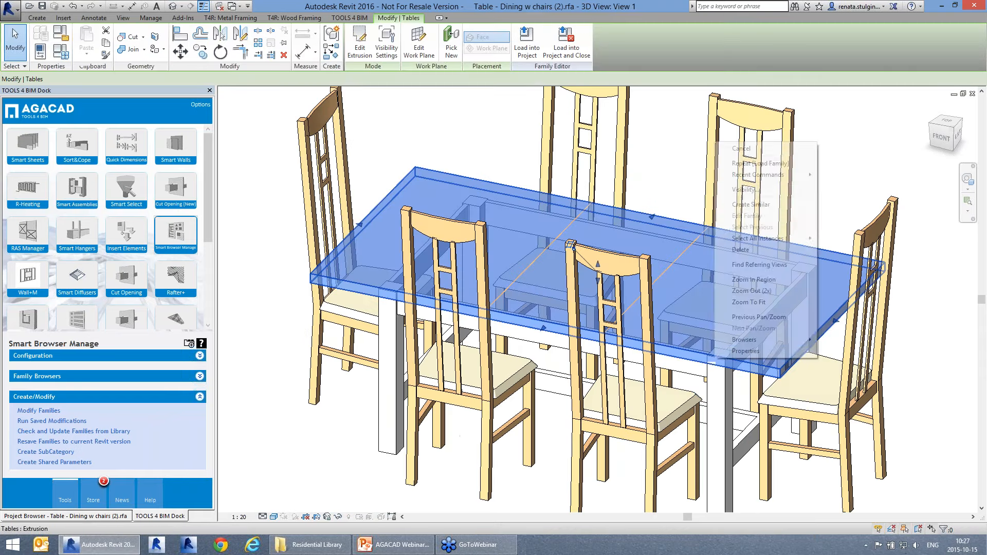
click(745, 351)
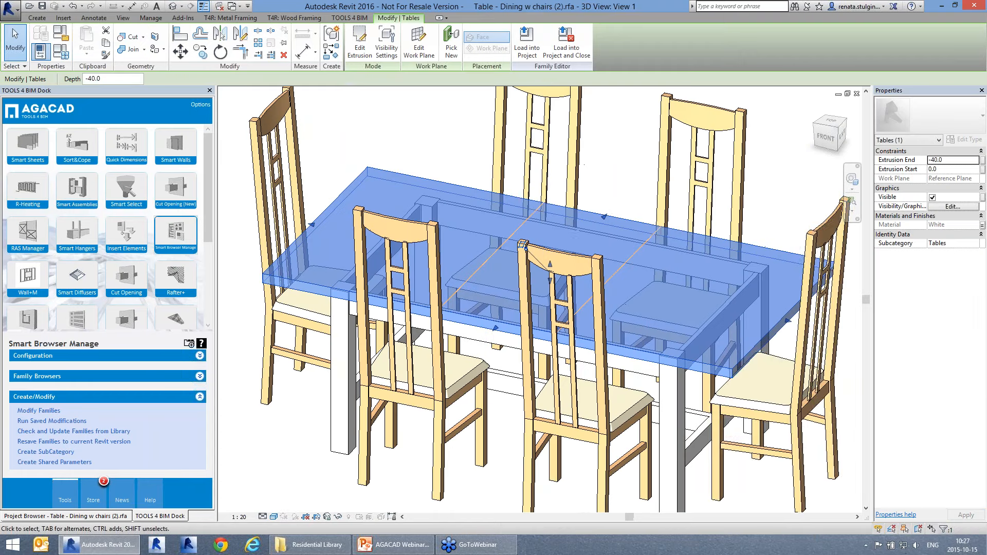
click(975, 243)
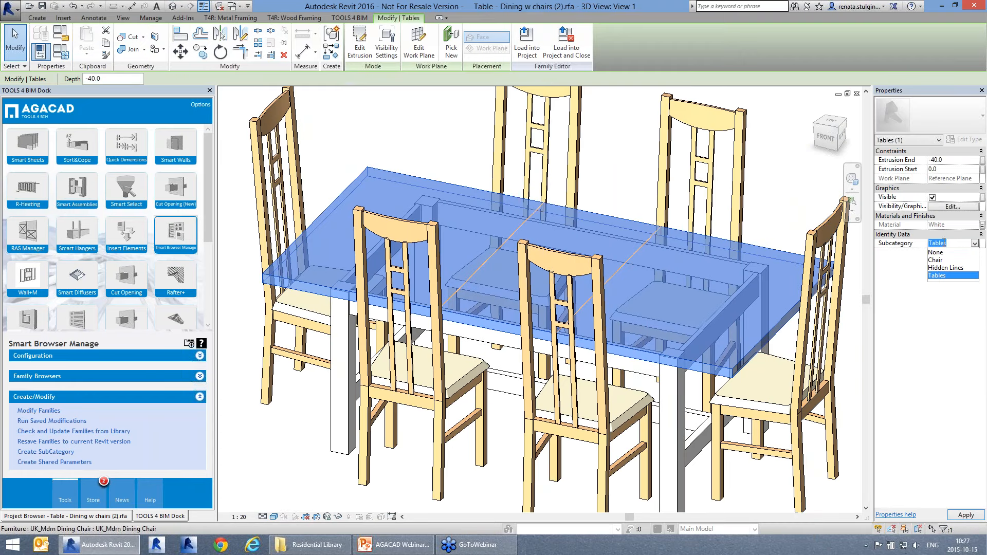
click(788, 216)
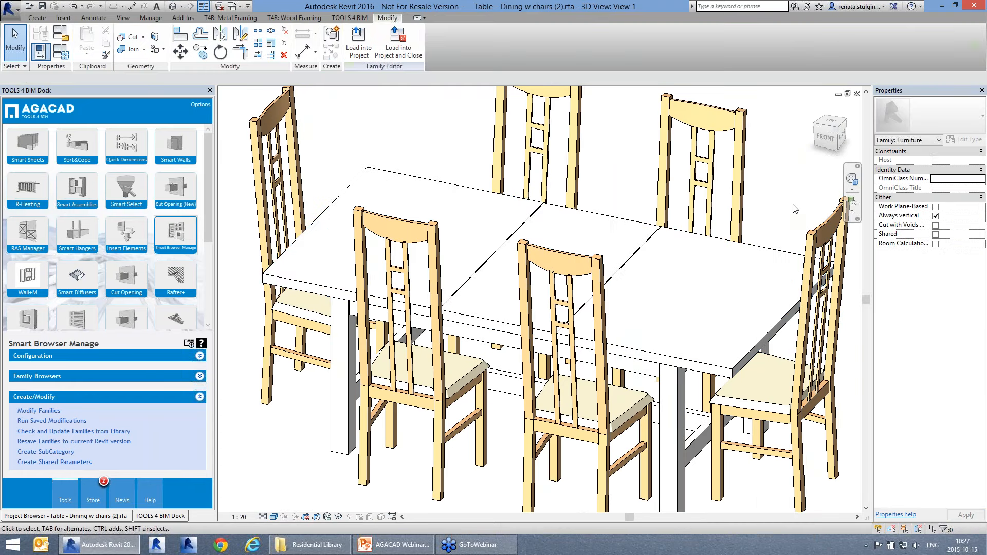
Step: Open the Create SubCategory tool for the table family, enlarge its window and choose the OST_Furniture subcategories
scroll(429, 217, down, 1)
middle_drag(475, 220, 475, 225)
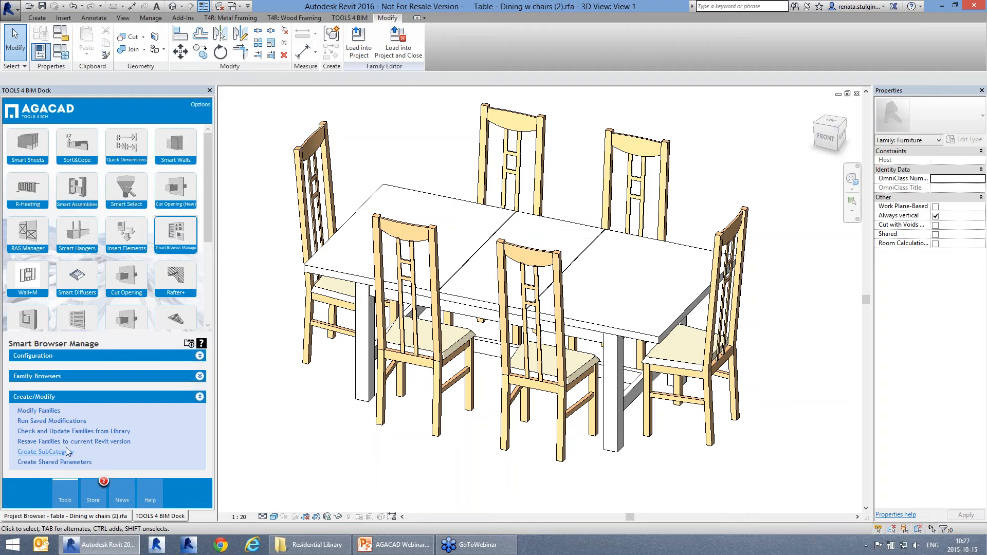
click(53, 454)
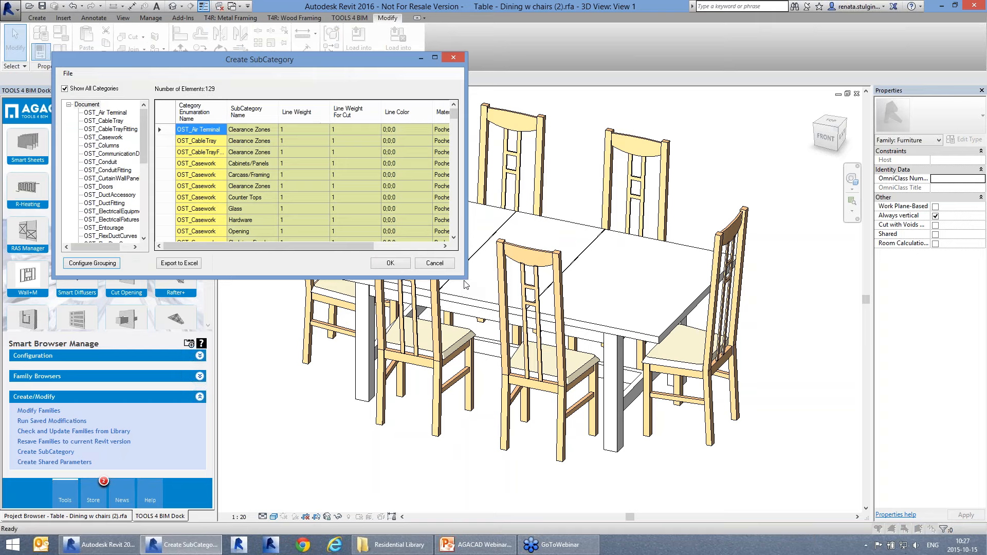
drag(465, 280, 632, 383)
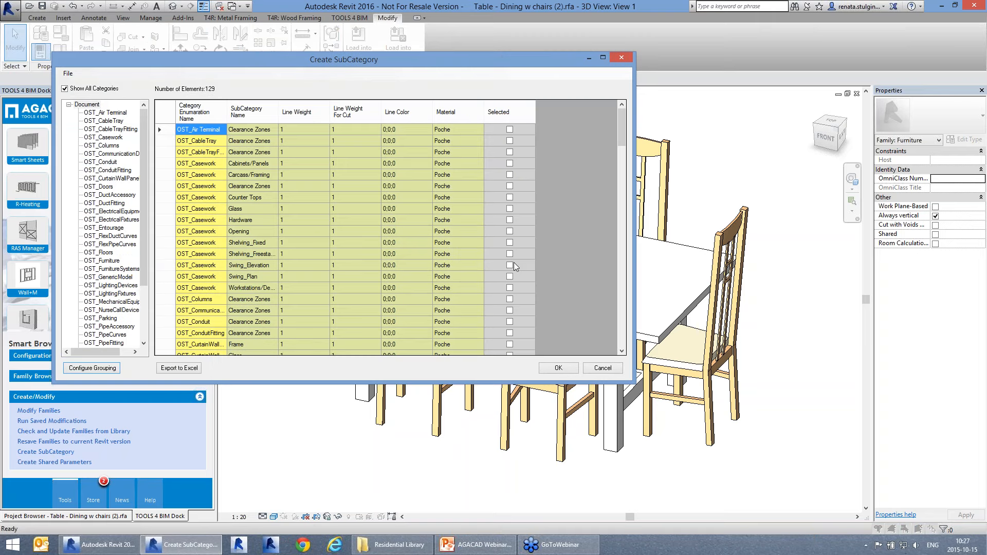
scroll(149, 263, down, 3)
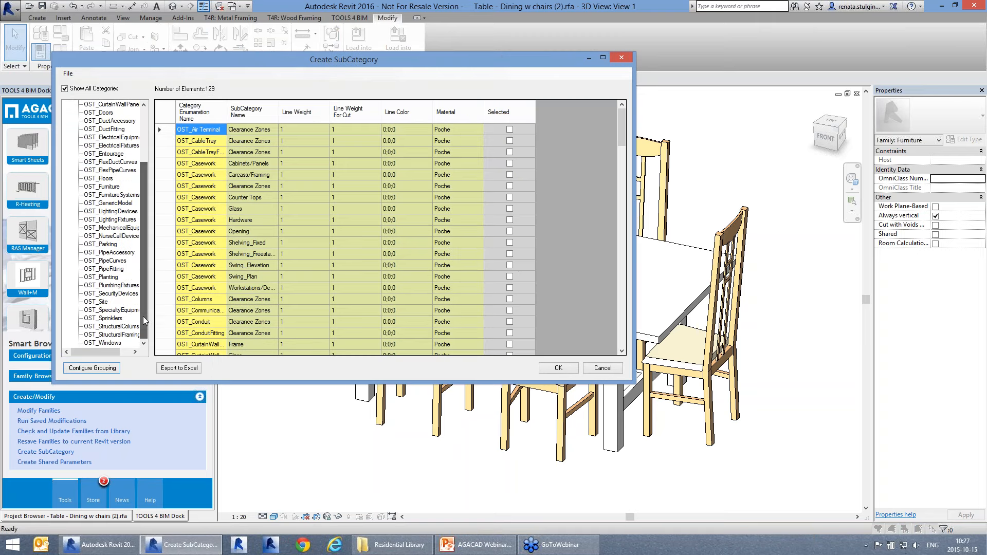
click(109, 277)
click(106, 187)
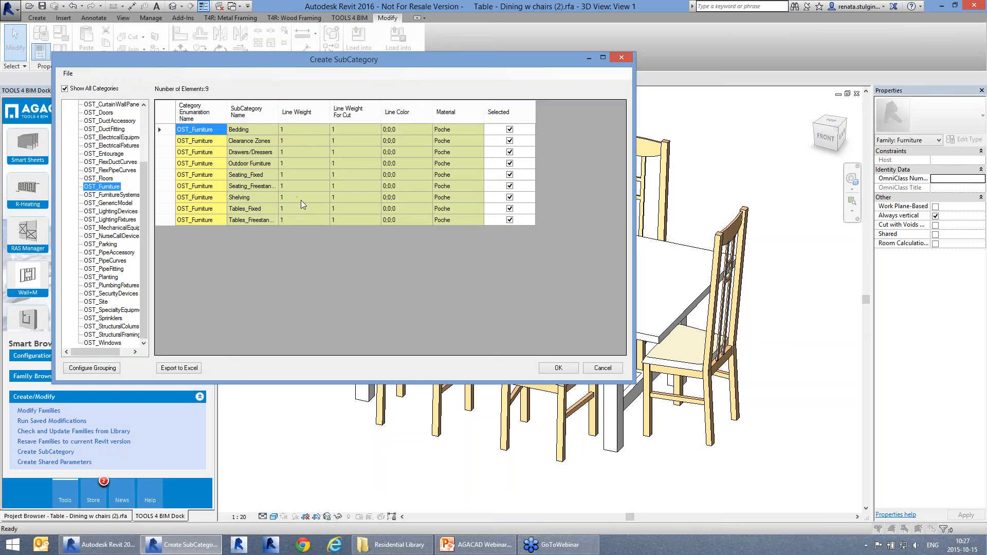
Step: Set the Line Weight of all OST_Furniture subcategories, from Bedding to Tables_Freestanding, to 3
drag(307, 132, 306, 230)
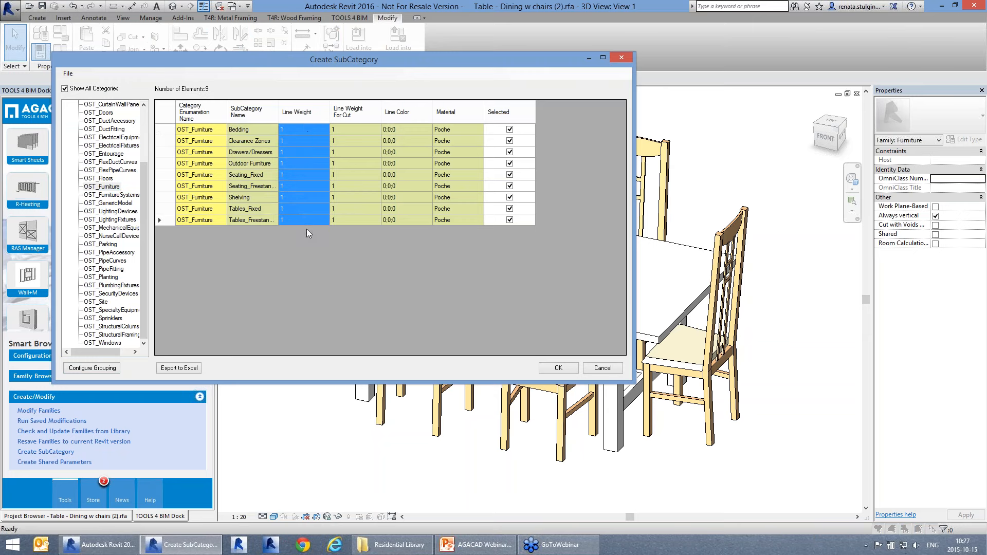
right_click(297, 203)
click(313, 211)
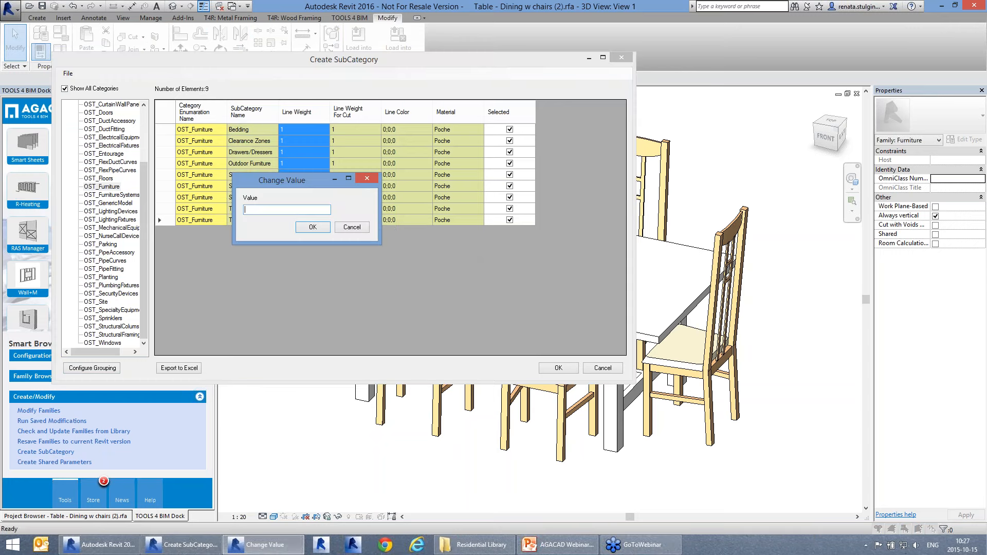
text(3)
click(319, 226)
click(366, 164)
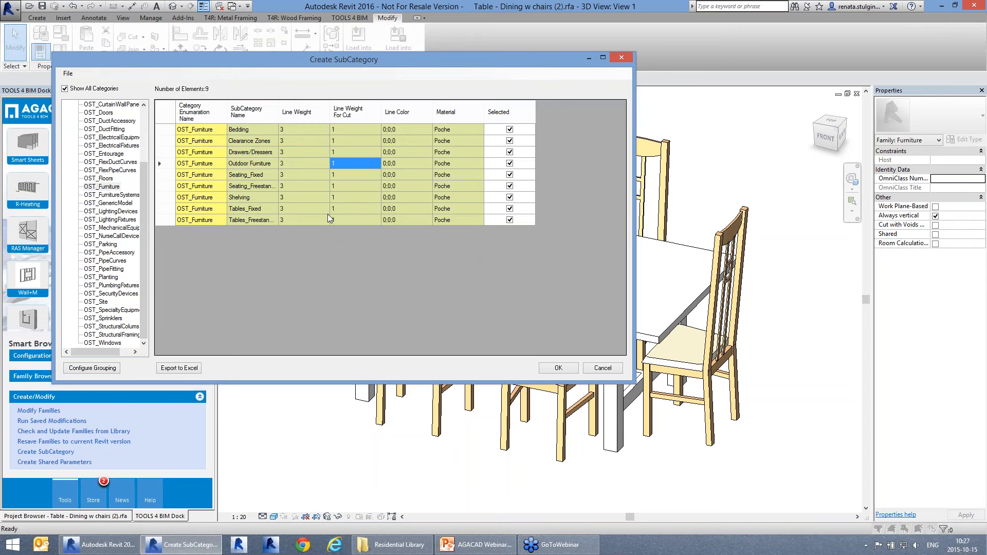
Step: Create all the selected OST_Furniture subcategories in the dining table family and close the Create SubCategory tool
click(561, 369)
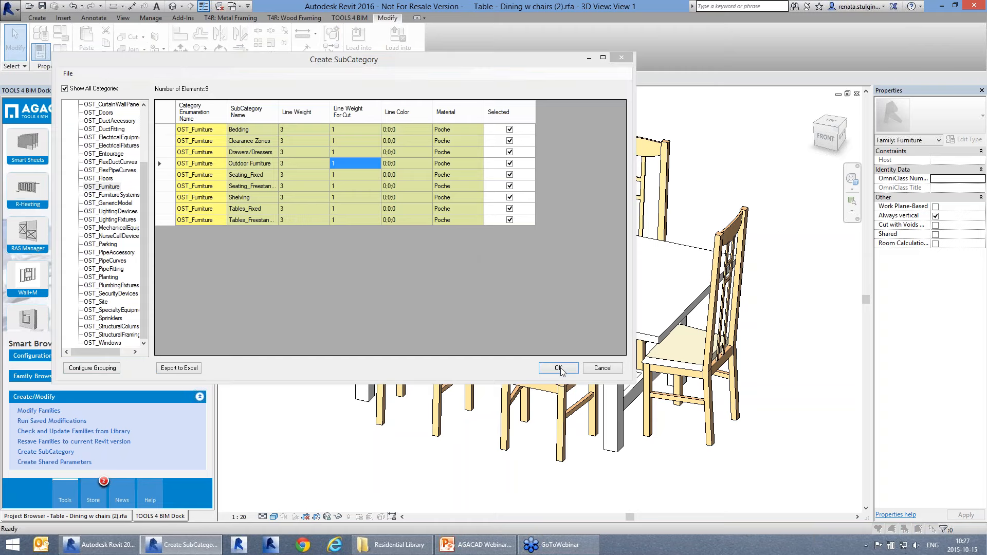
click(397, 246)
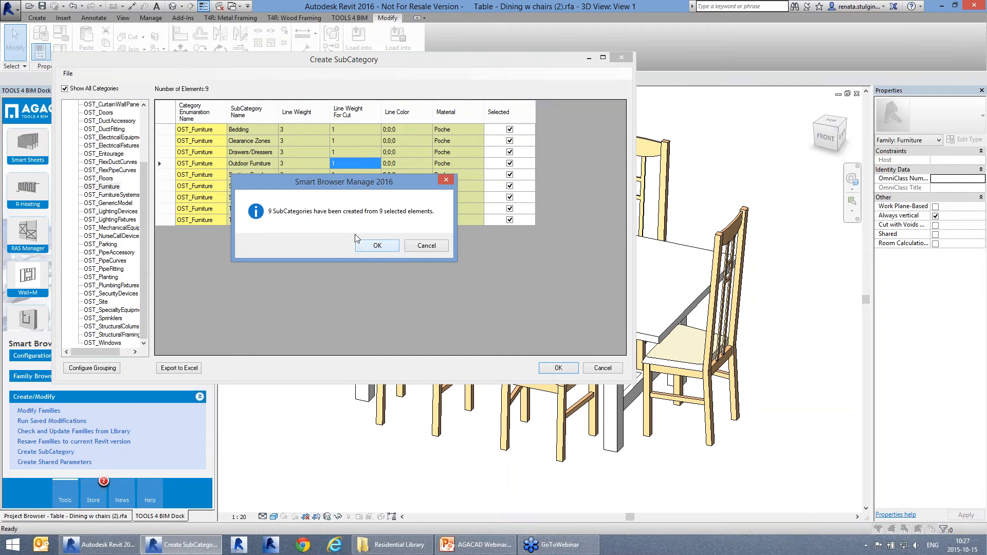
click(377, 246)
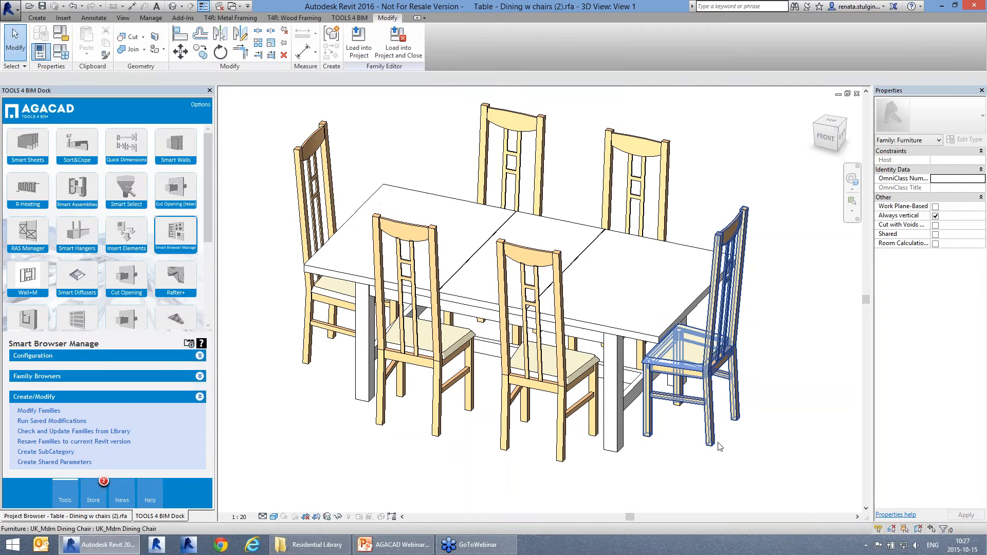
Step: Assign the Tables_Freestanding subcategory to the tabletop extrusion, leaving the extrusion deselected
click(730, 267)
click(725, 259)
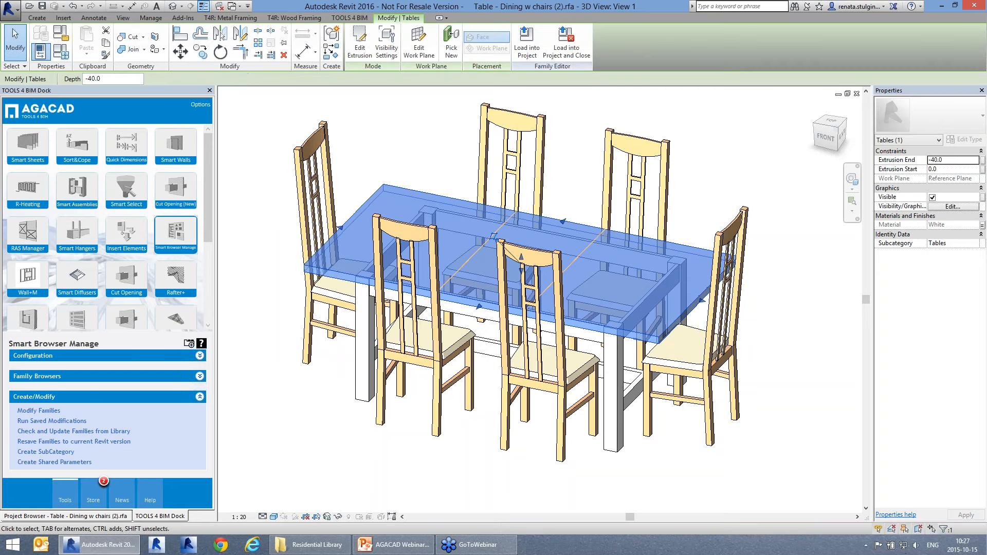
click(975, 244)
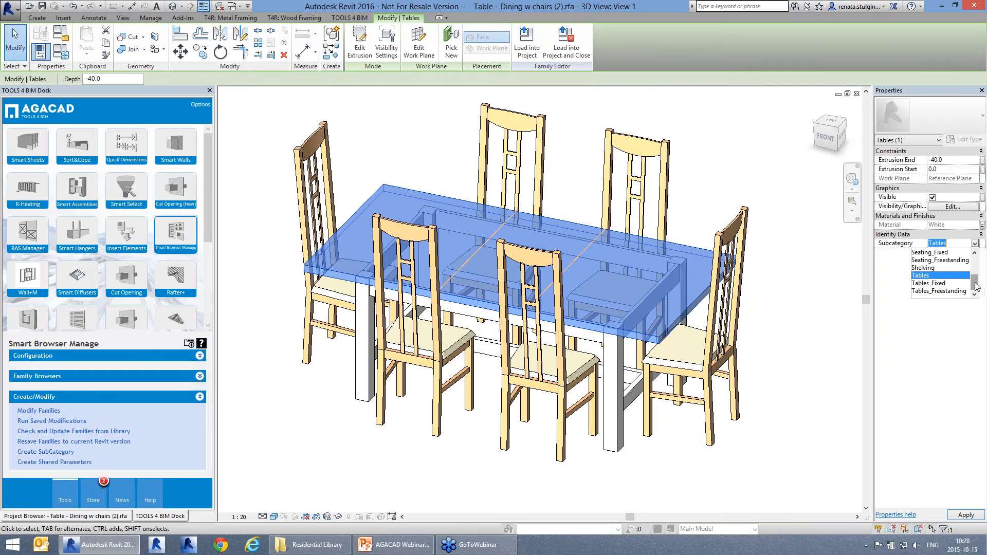
scroll(975, 280, up, 1)
drag(976, 277, 976, 288)
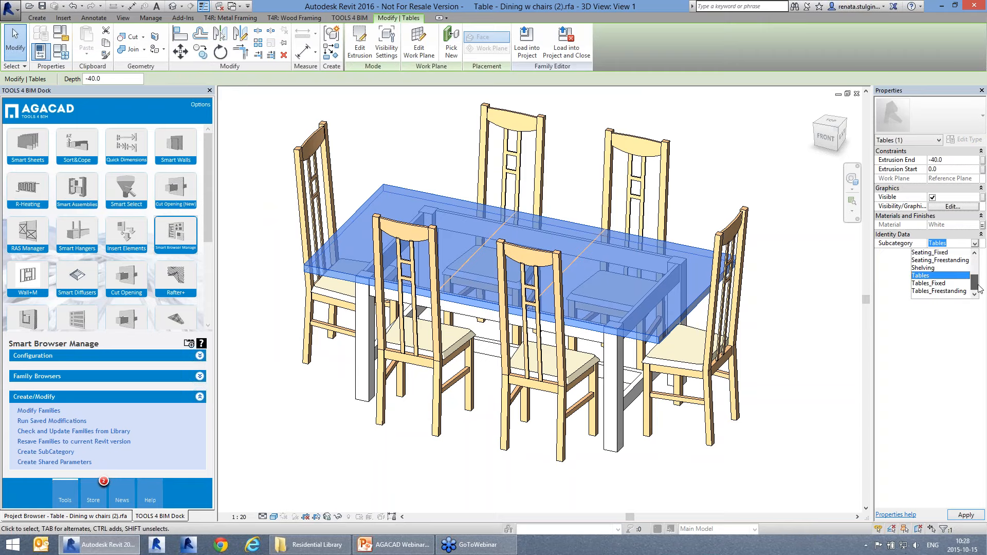
click(945, 291)
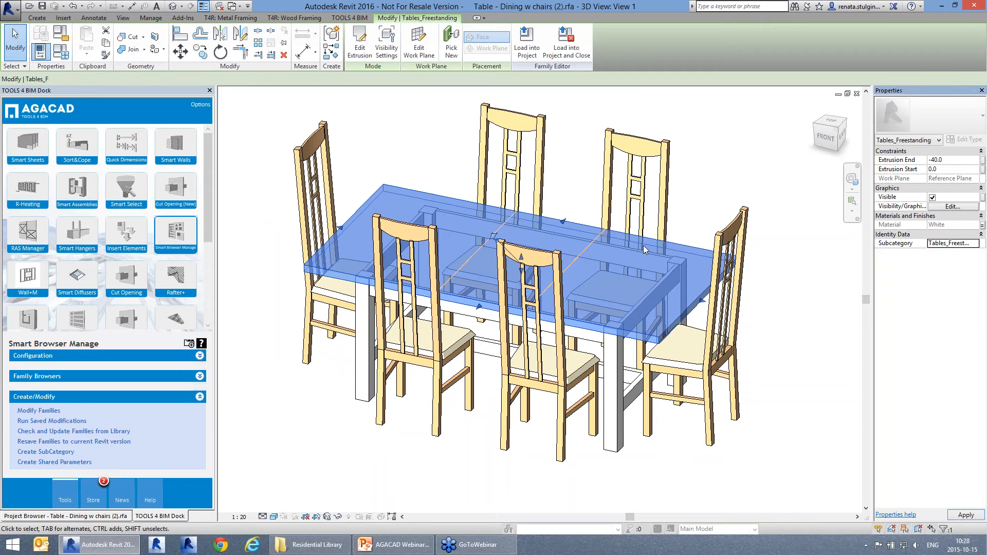
click(698, 226)
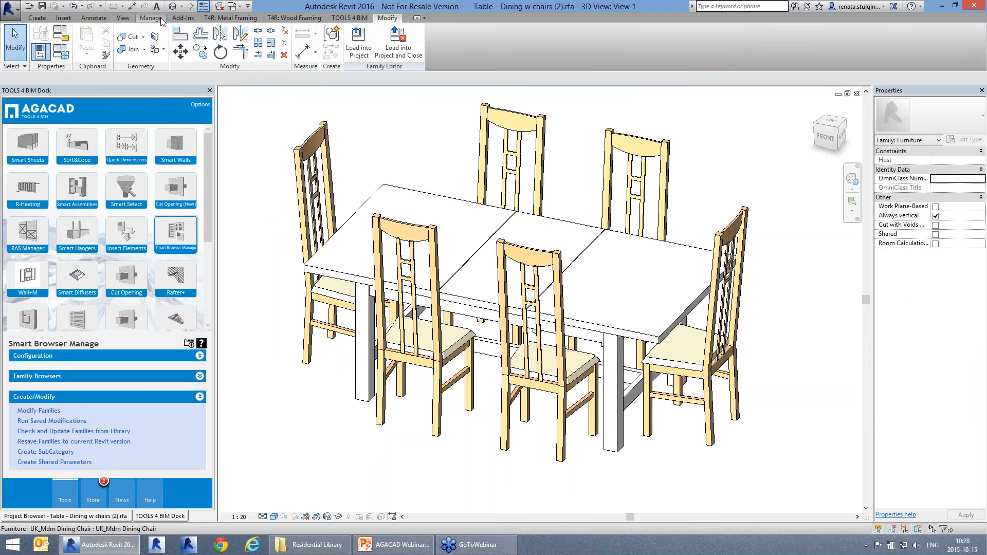
Step: Open the family's Object Styles, examine the projection line weights of the Furniture subcategories, and close the dialog
click(160, 19)
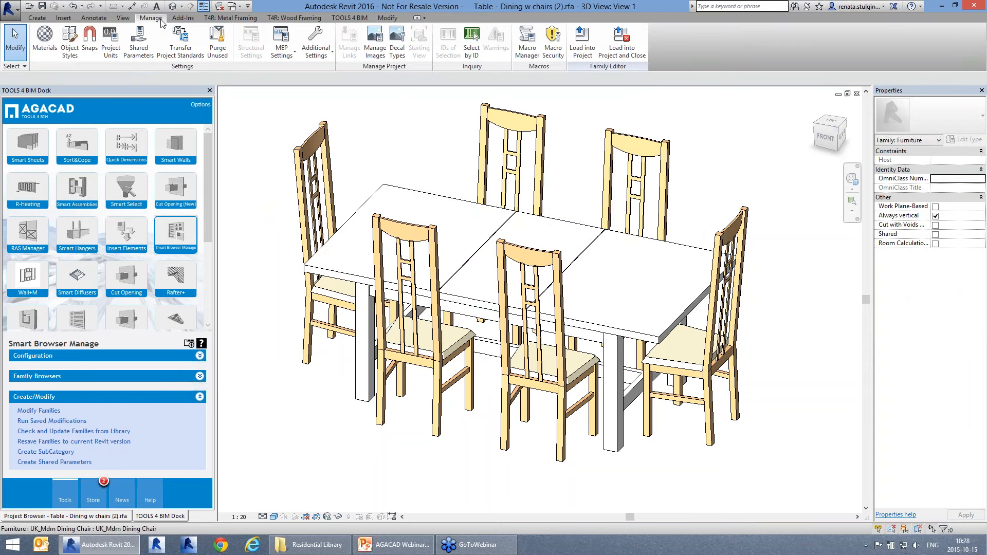
click(71, 53)
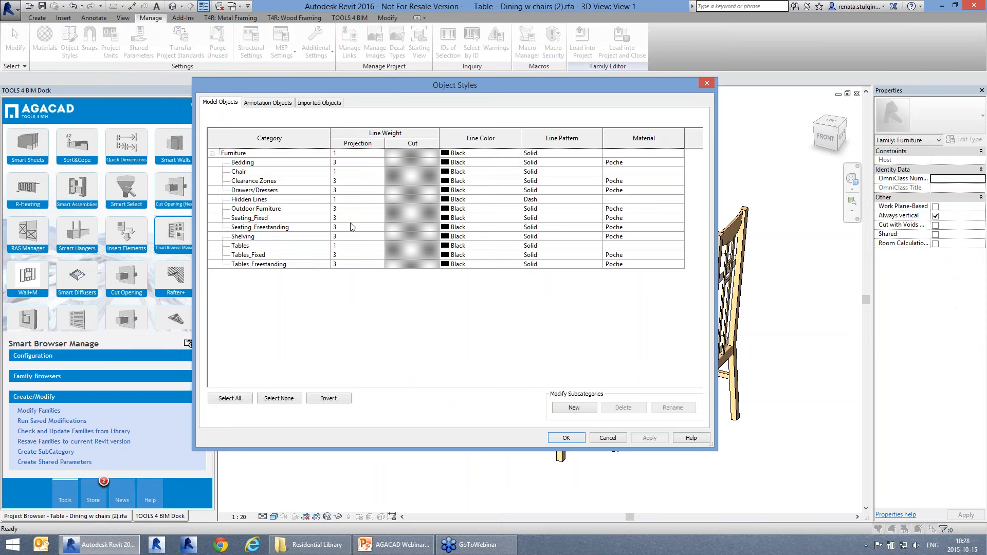
click(352, 227)
click(358, 246)
click(356, 210)
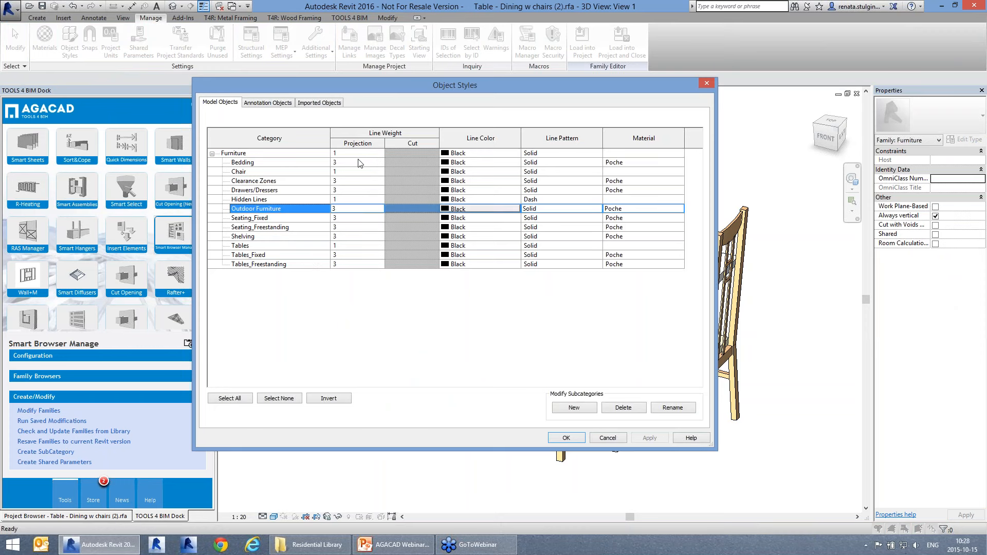
click(352, 227)
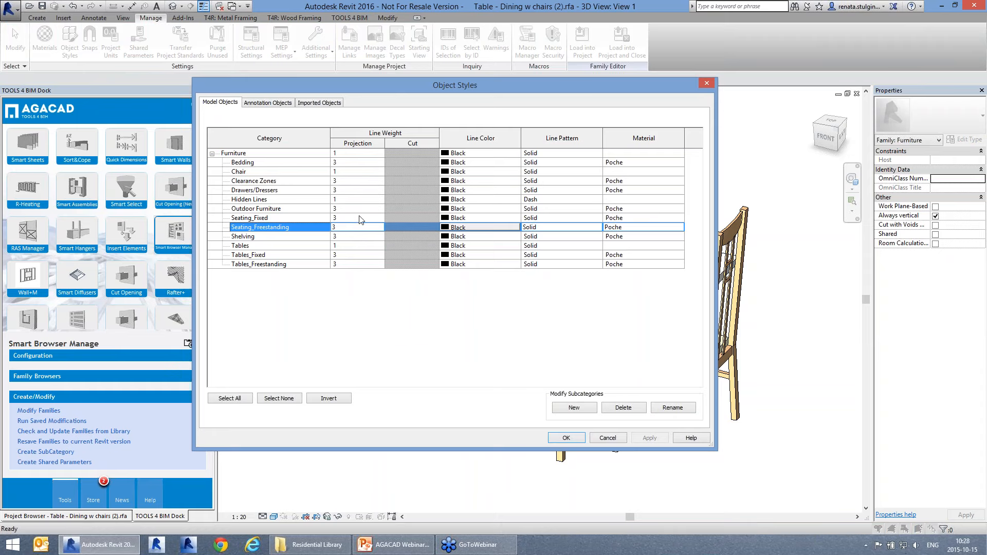
click(581, 437)
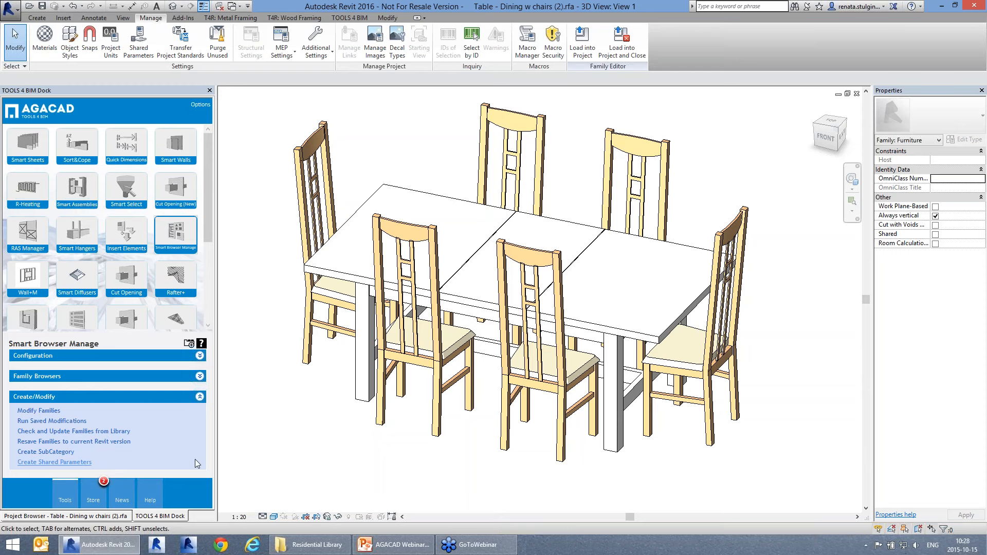
Step: Look through the Family Browsers tools and show the Configuration tools of Smart Browser Manage
click(84, 379)
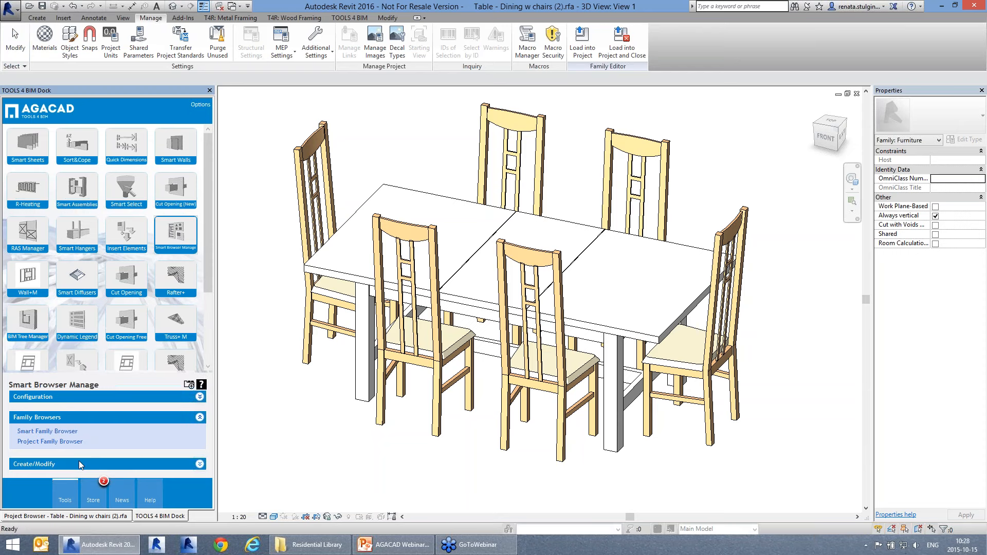
click(82, 400)
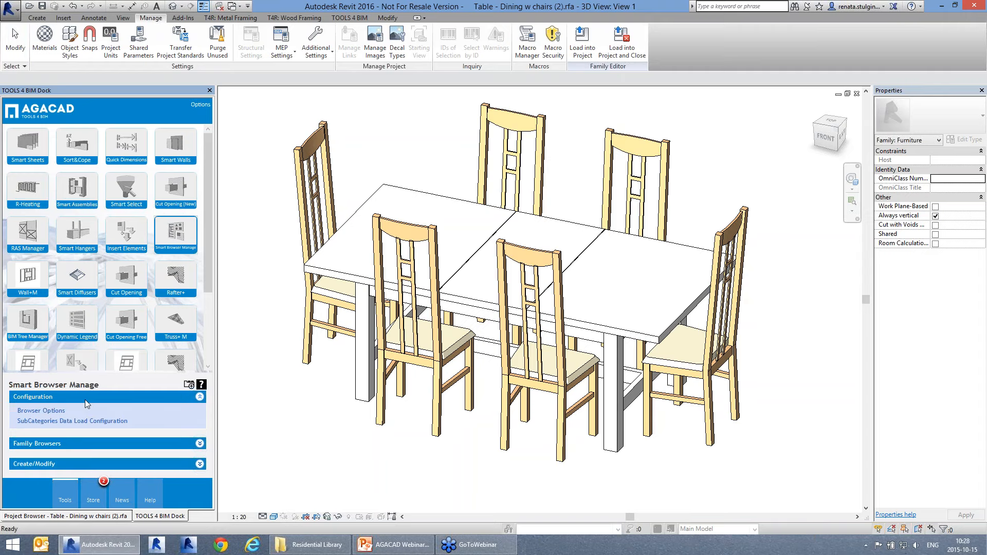